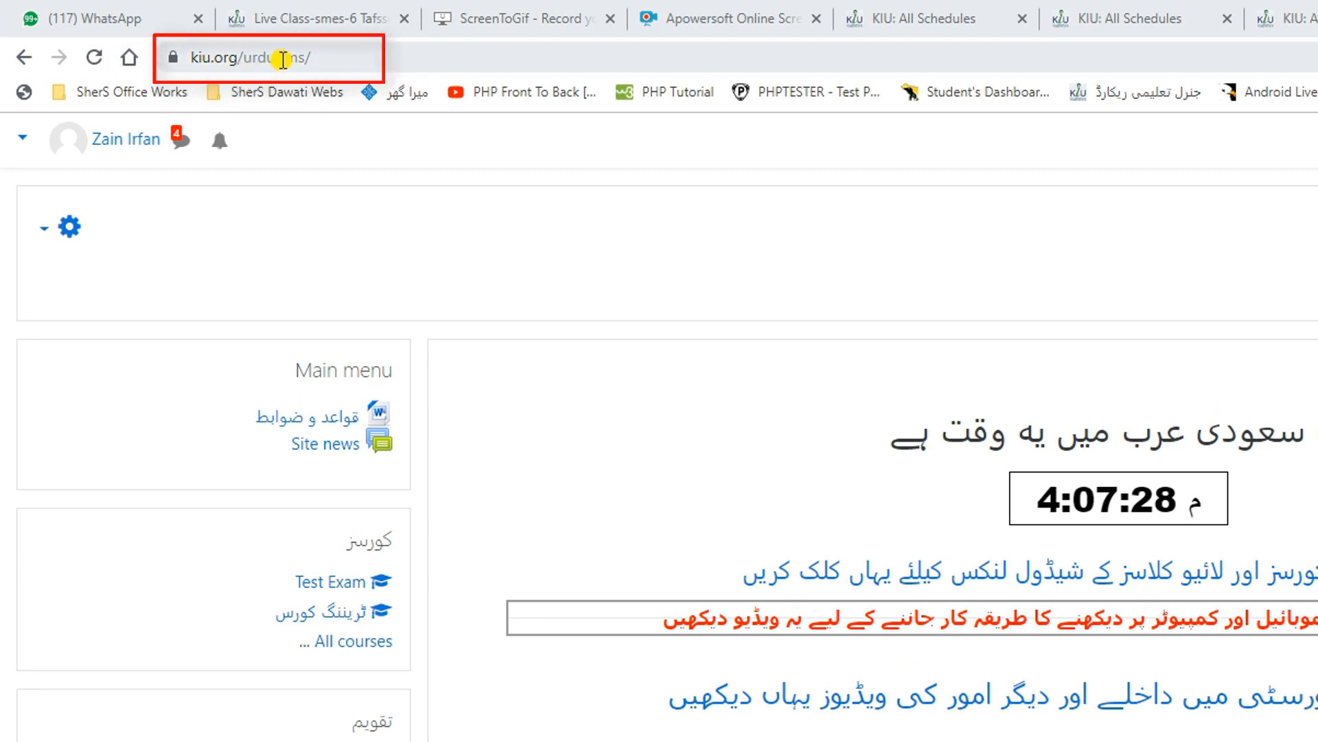
- Open the schedule page for all semesters' courses and live classes, and enter the Semester1 Seerat course
scroll(1098, 686, "down", 1)
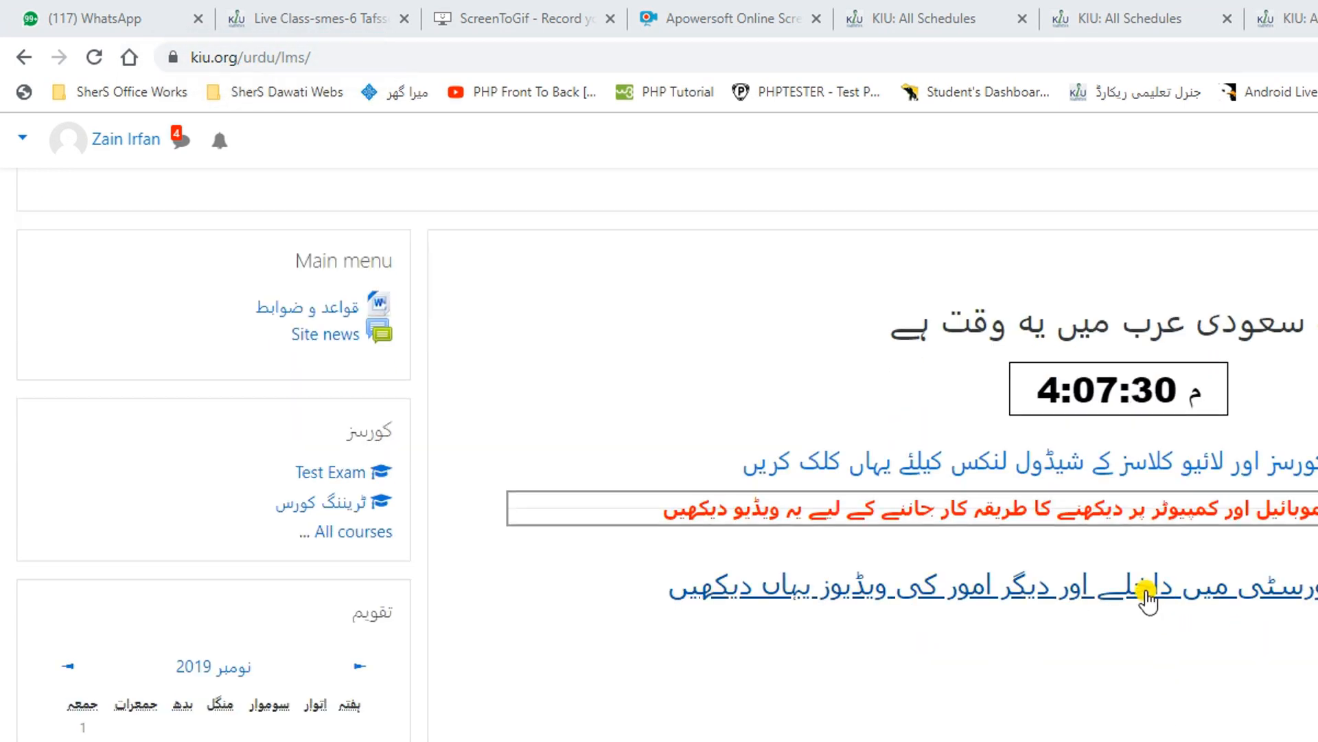
scroll(1145, 596, "up", 1)
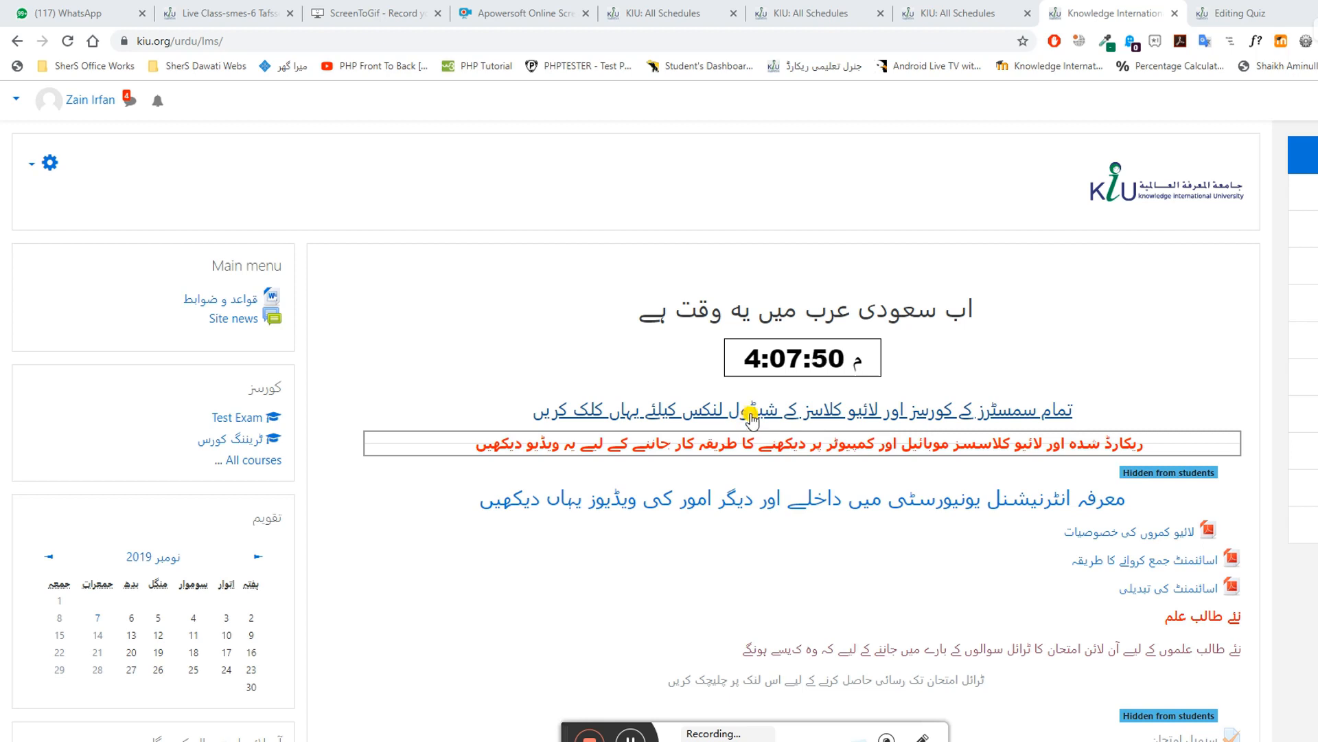
left_click(766, 416)
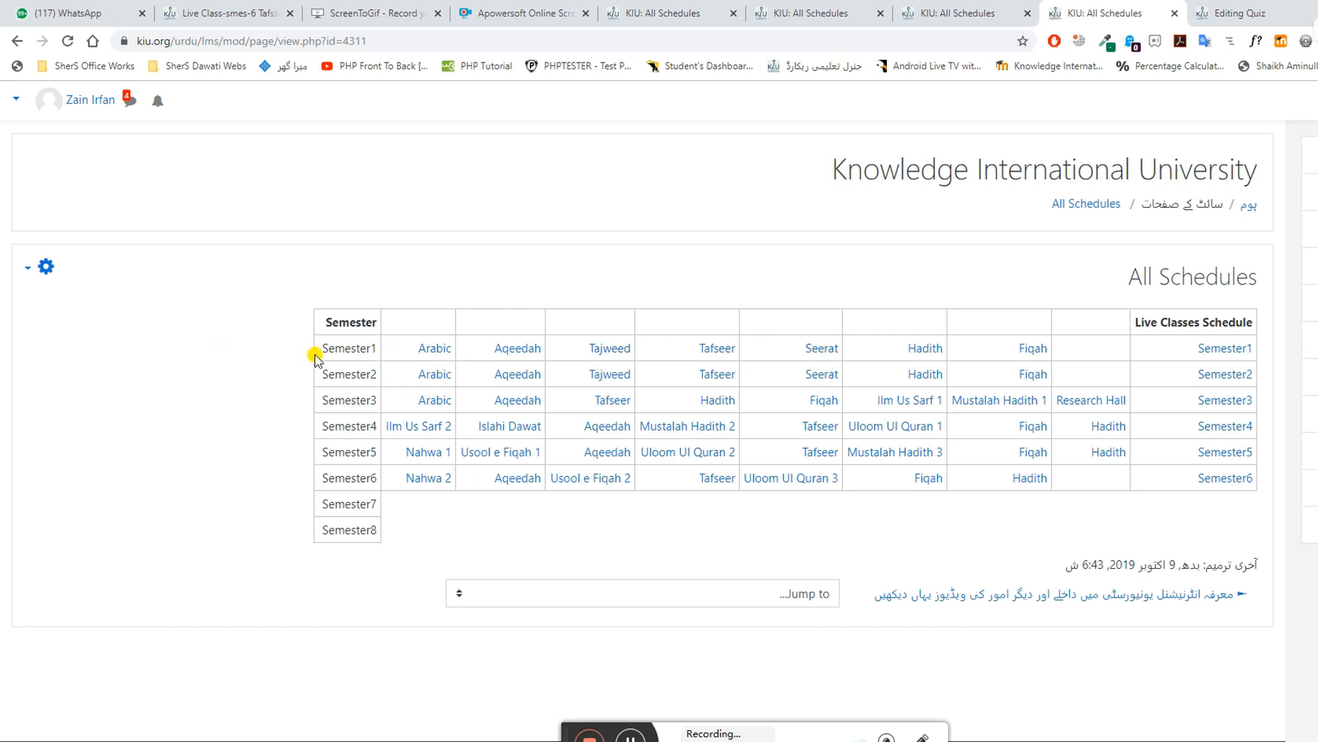
left_click(820, 351)
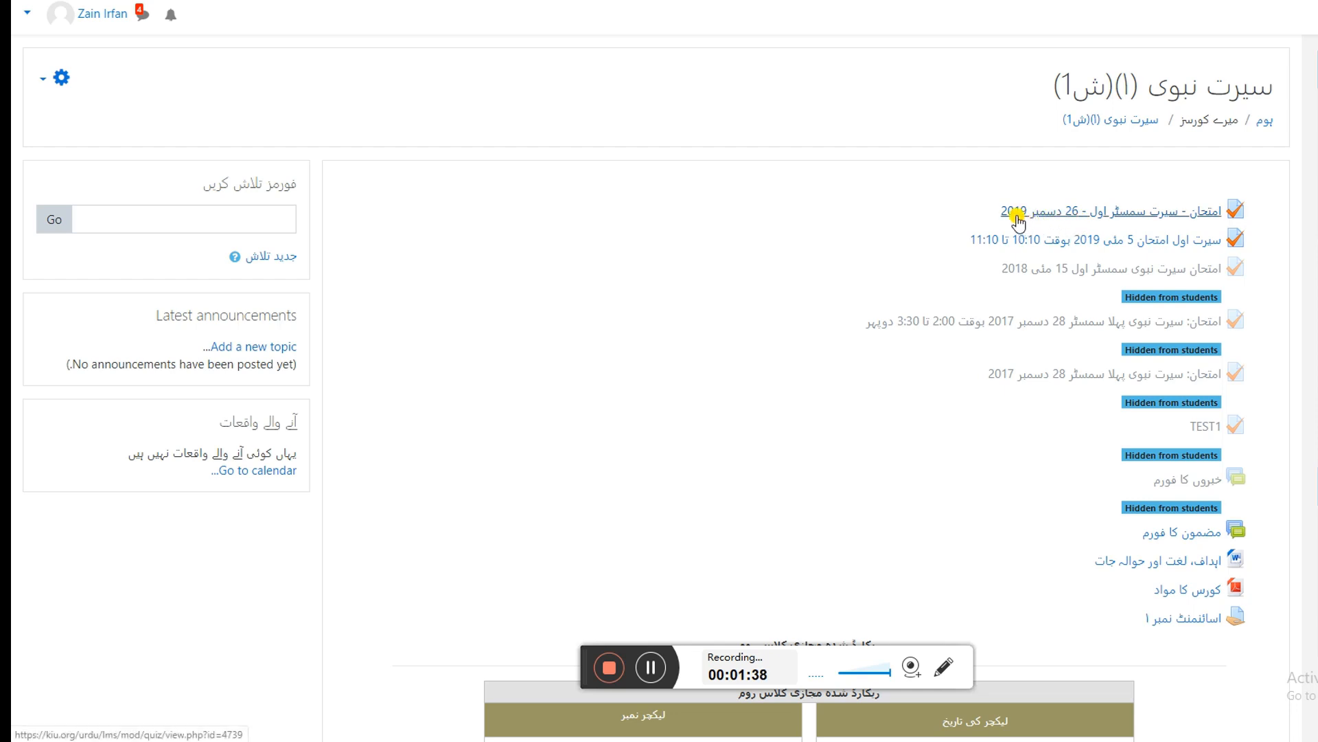
- Open the first-semester Seerat exam dated 26 دسمبر 2019 and open its quiz for editing
left_click(1078, 218)
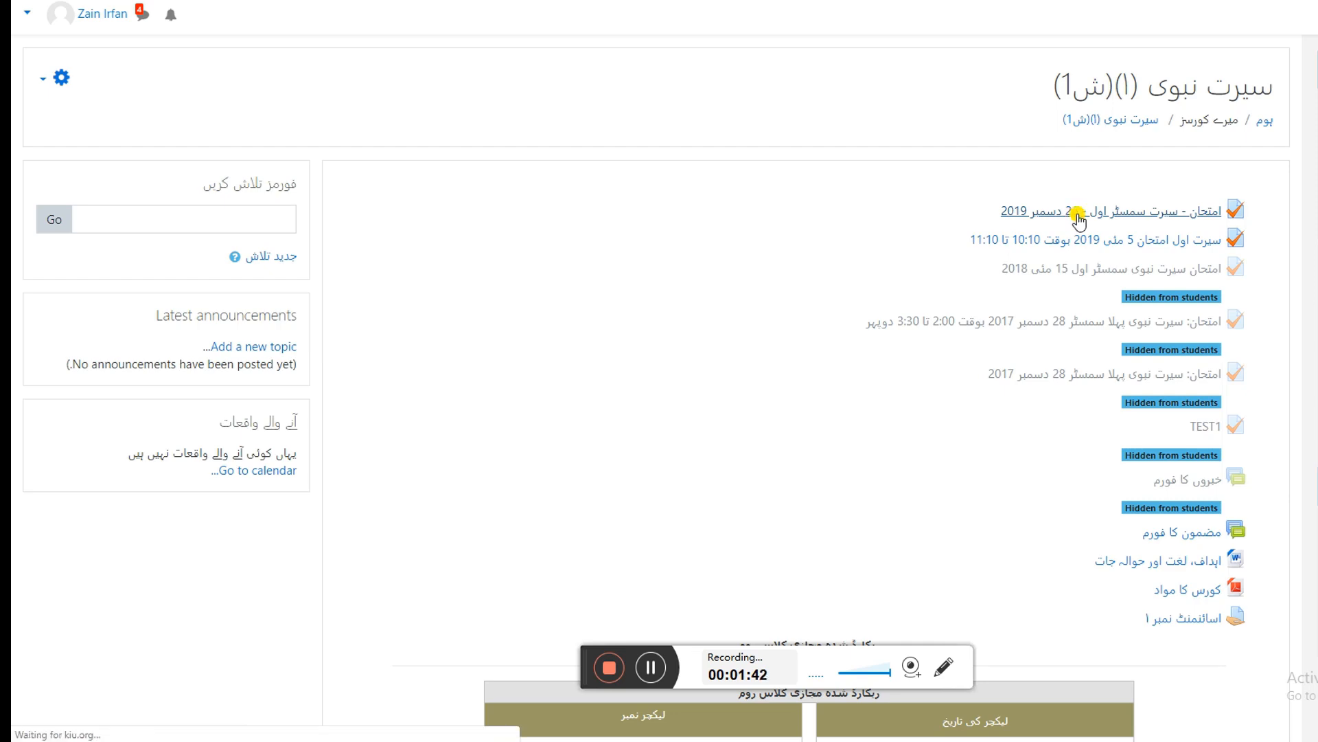
scroll(877, 323, "down", 7)
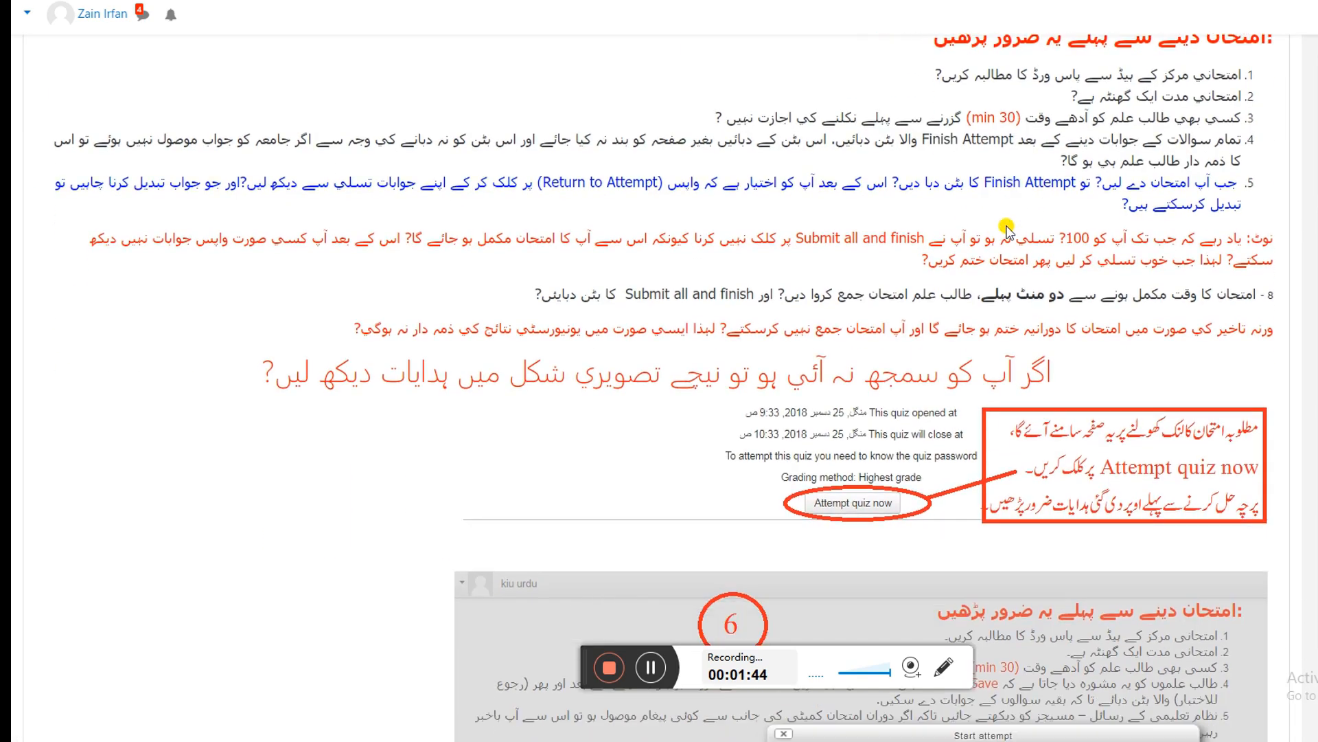
scroll(879, 261, "down", 2)
scroll(902, 305, "down", 10)
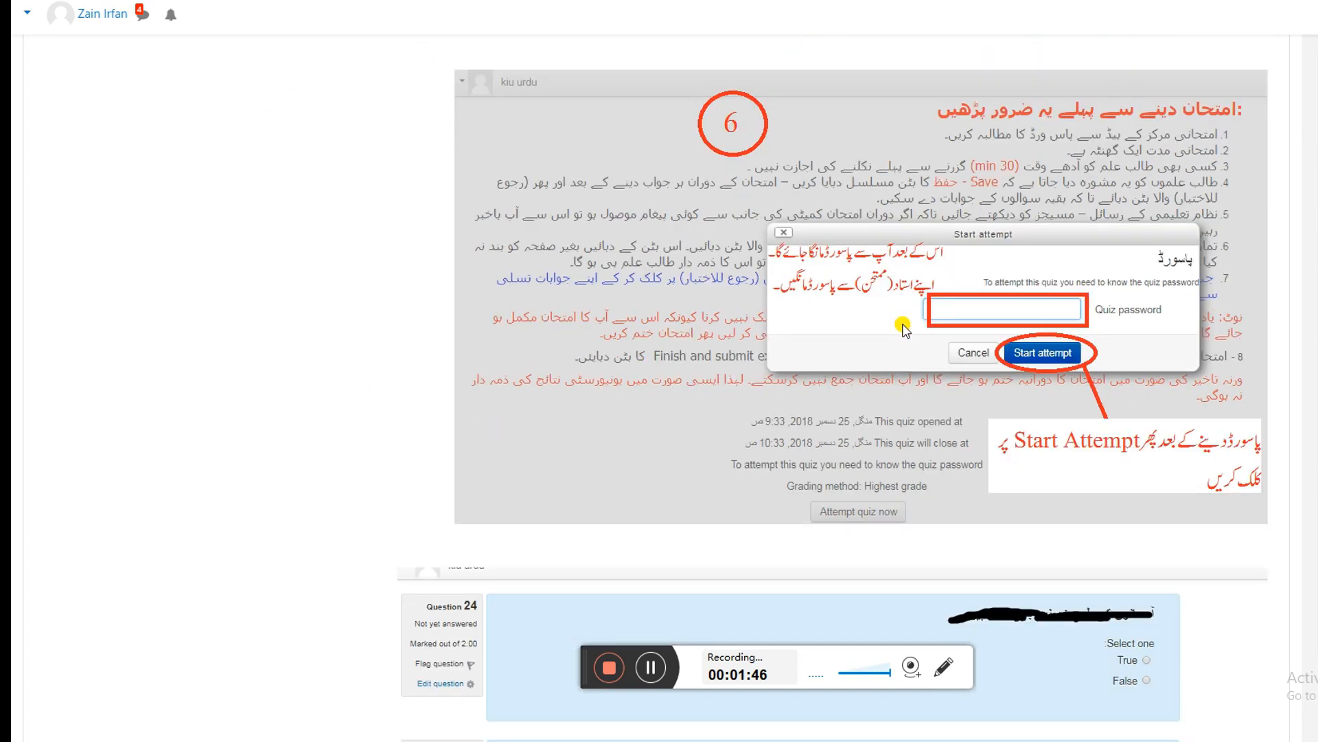
scroll(914, 323, "down", 8)
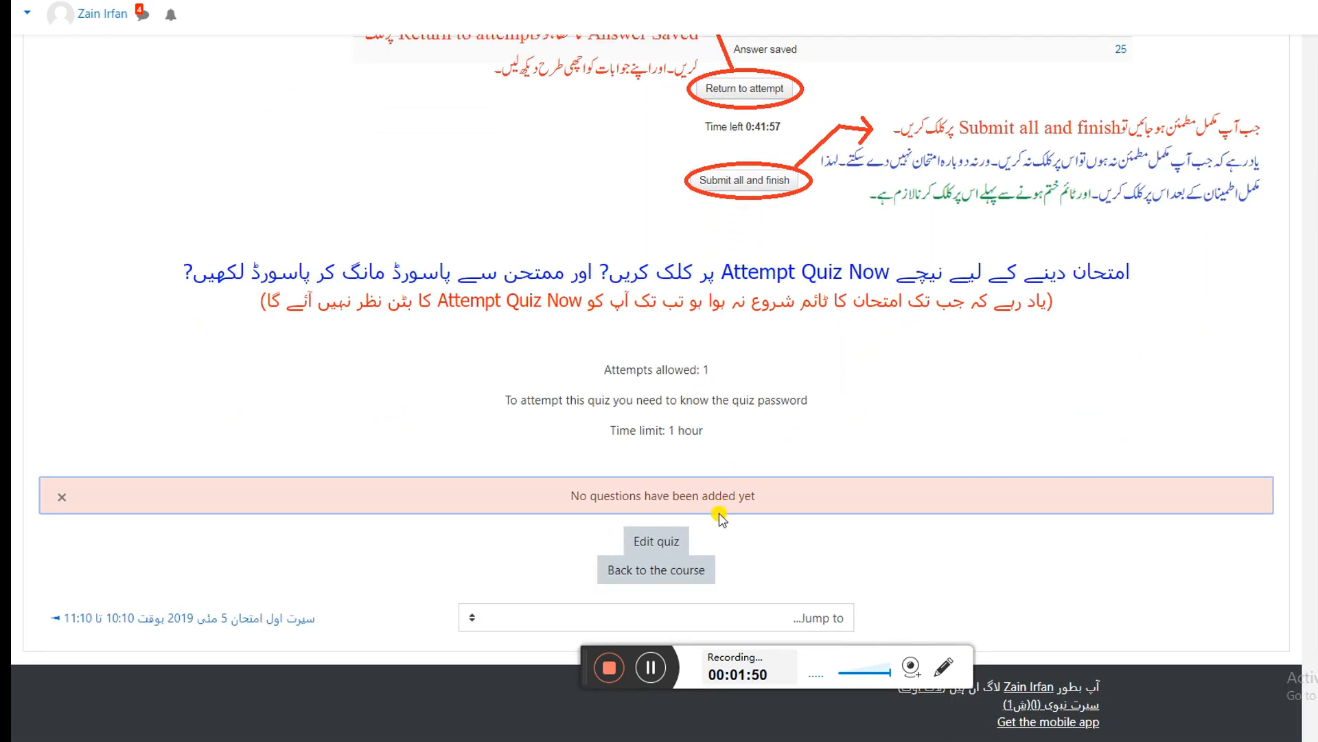
left_click(664, 542)
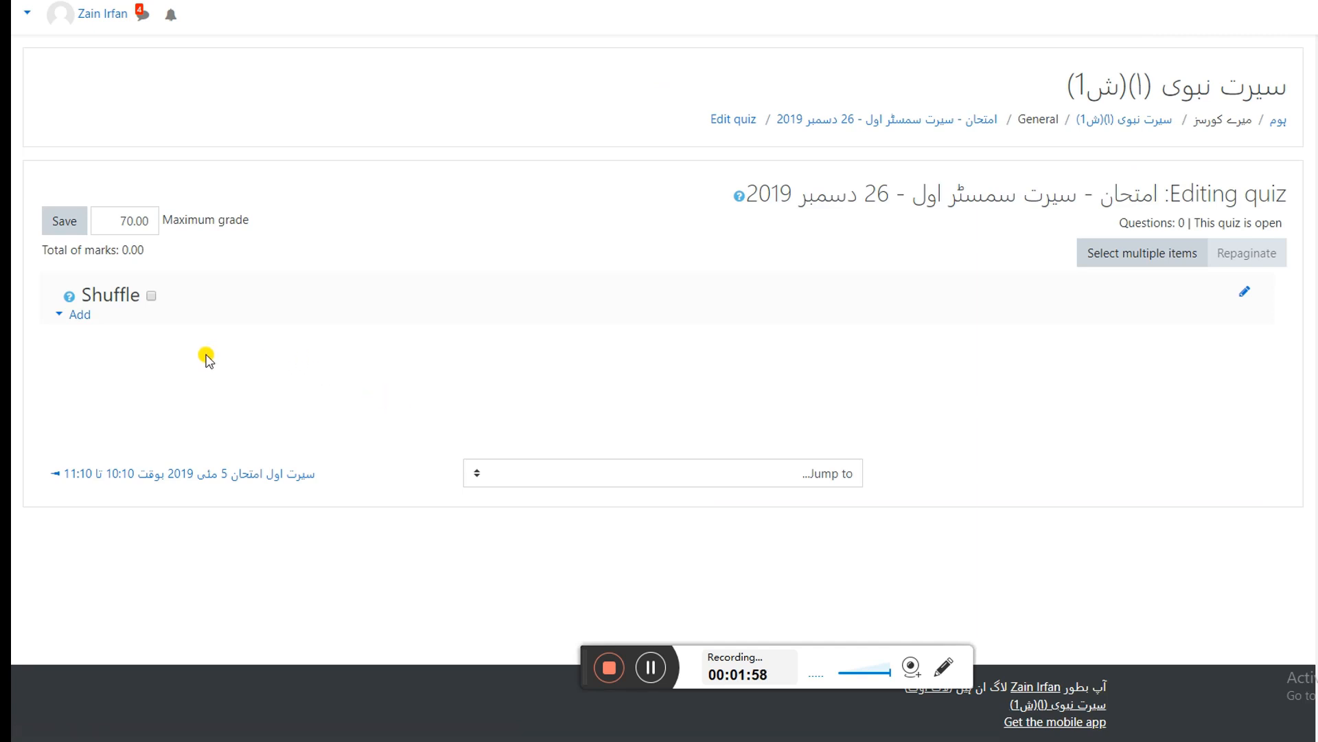
- Add a new question of type Description to the empty quiz
left_click(80, 318)
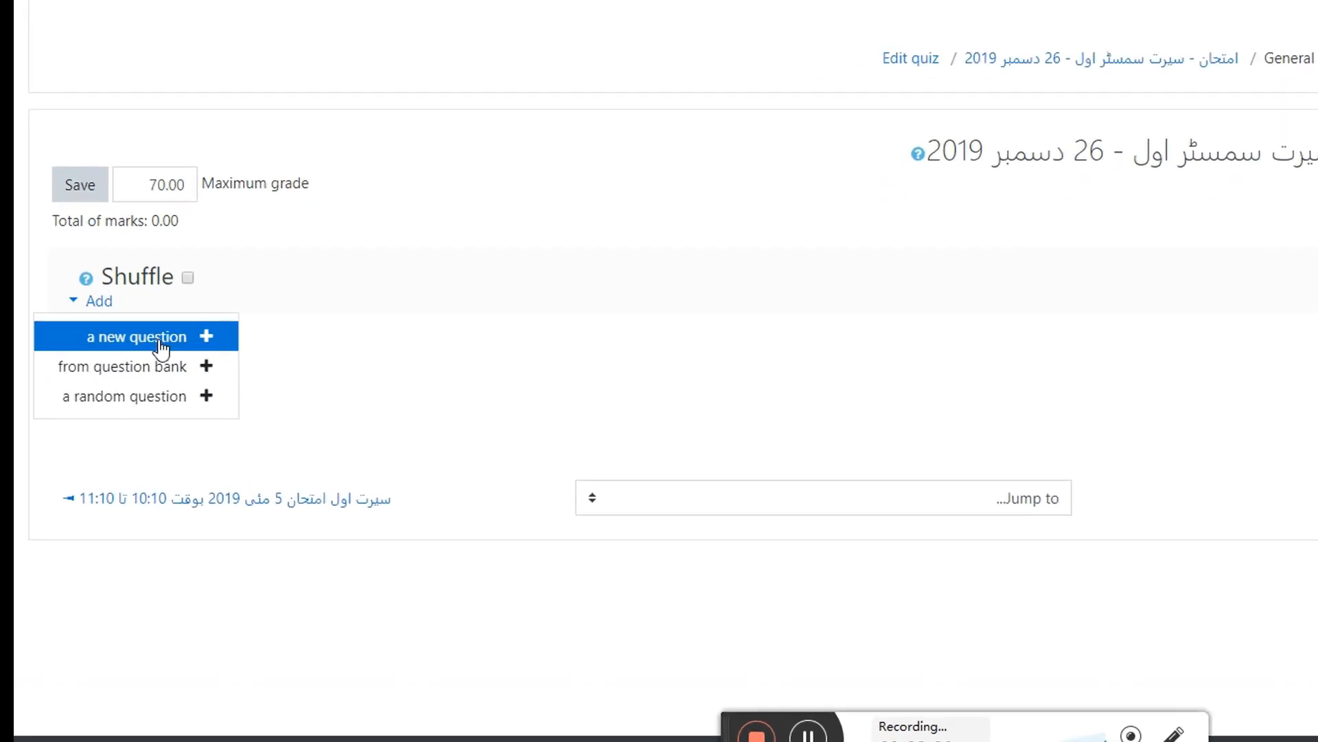
left_click(160, 346)
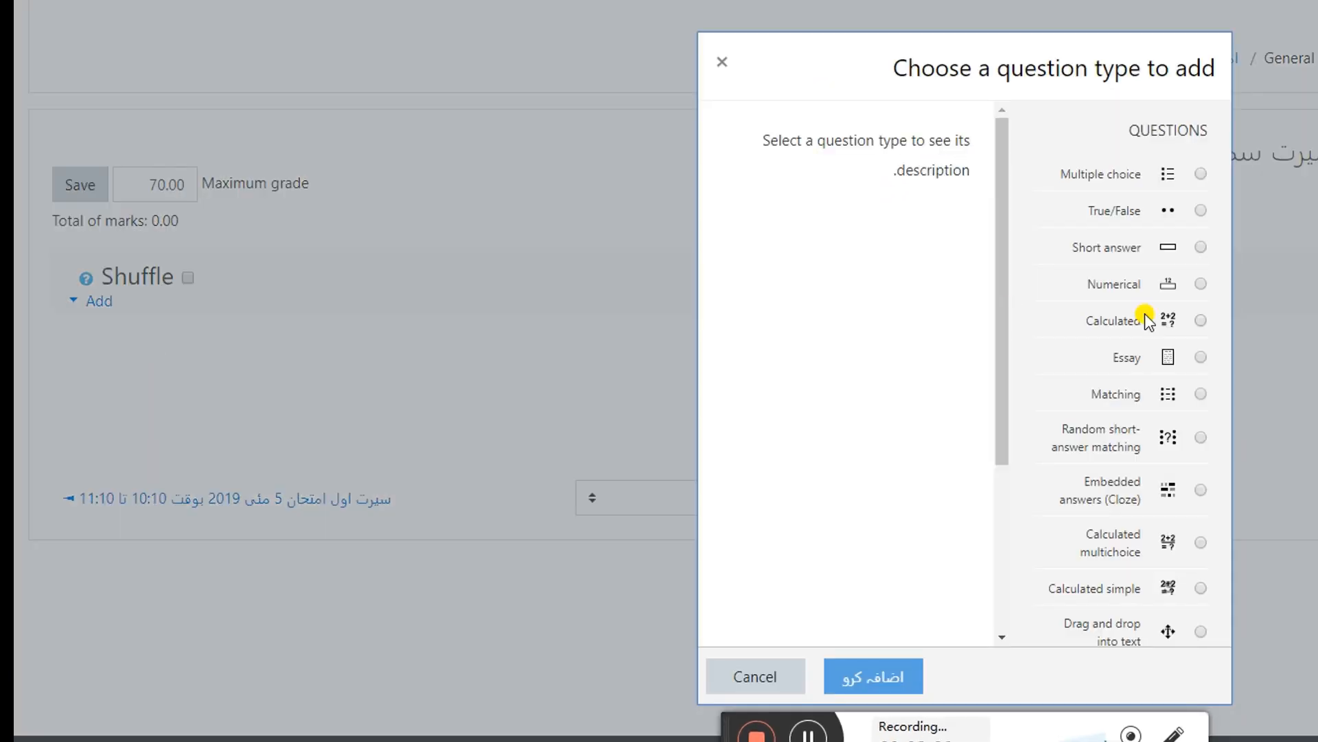
scroll(1099, 275, "down", 4)
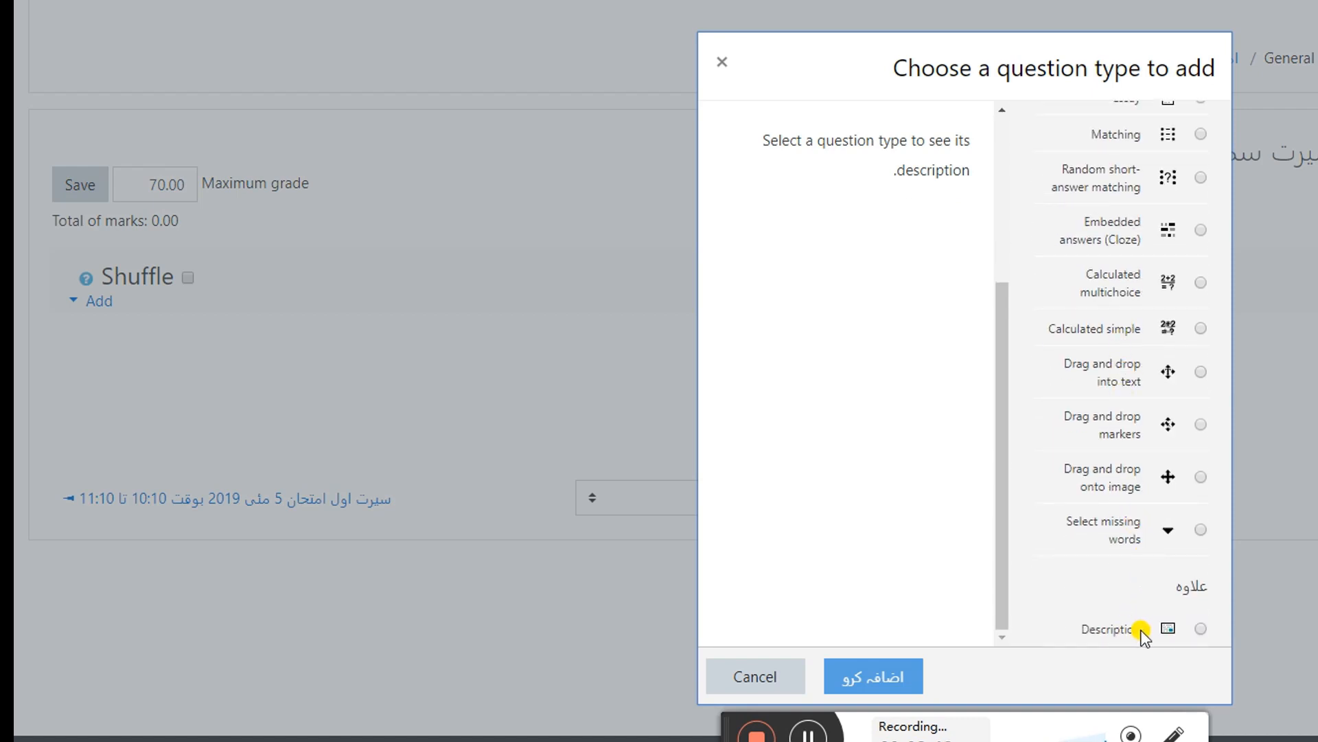
left_click(1126, 635)
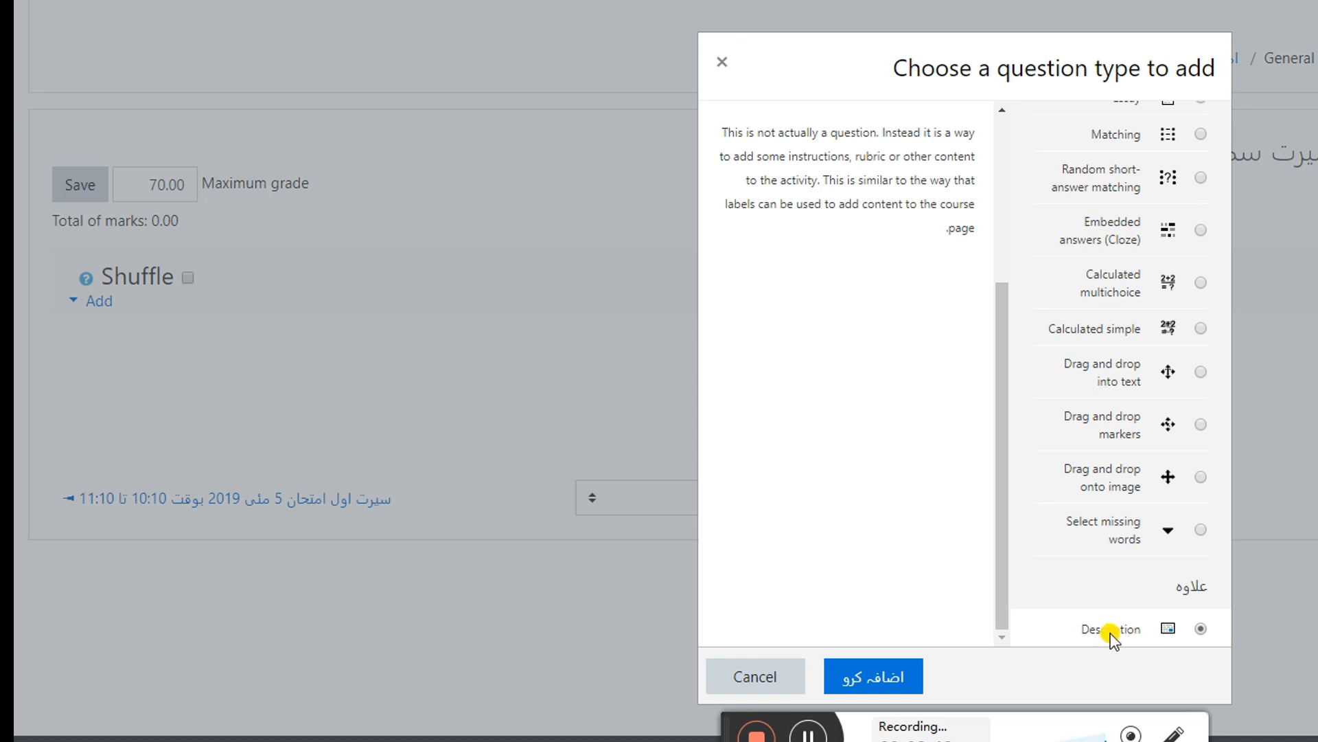
left_click(885, 679)
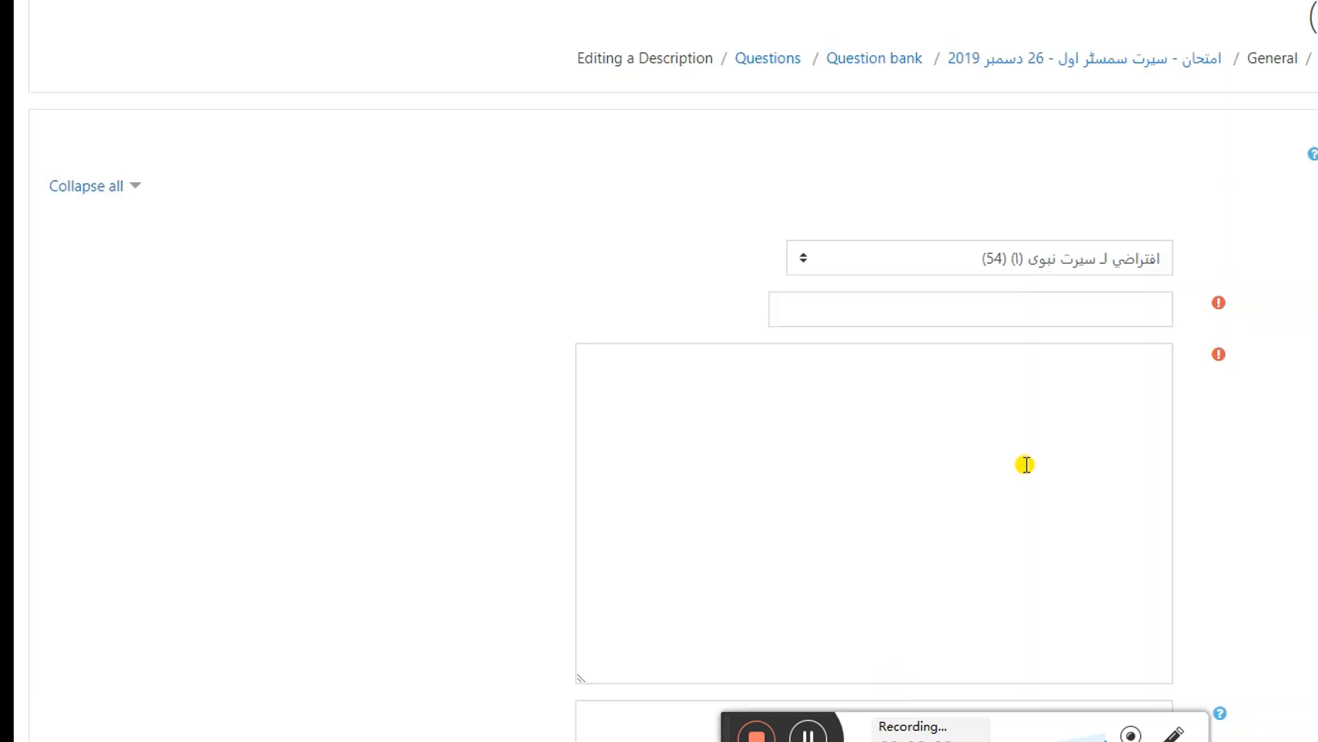
- Check the first heading in the Word exam paper and name the description "سوال 1" in the quiz form
left_click(1127, 311)
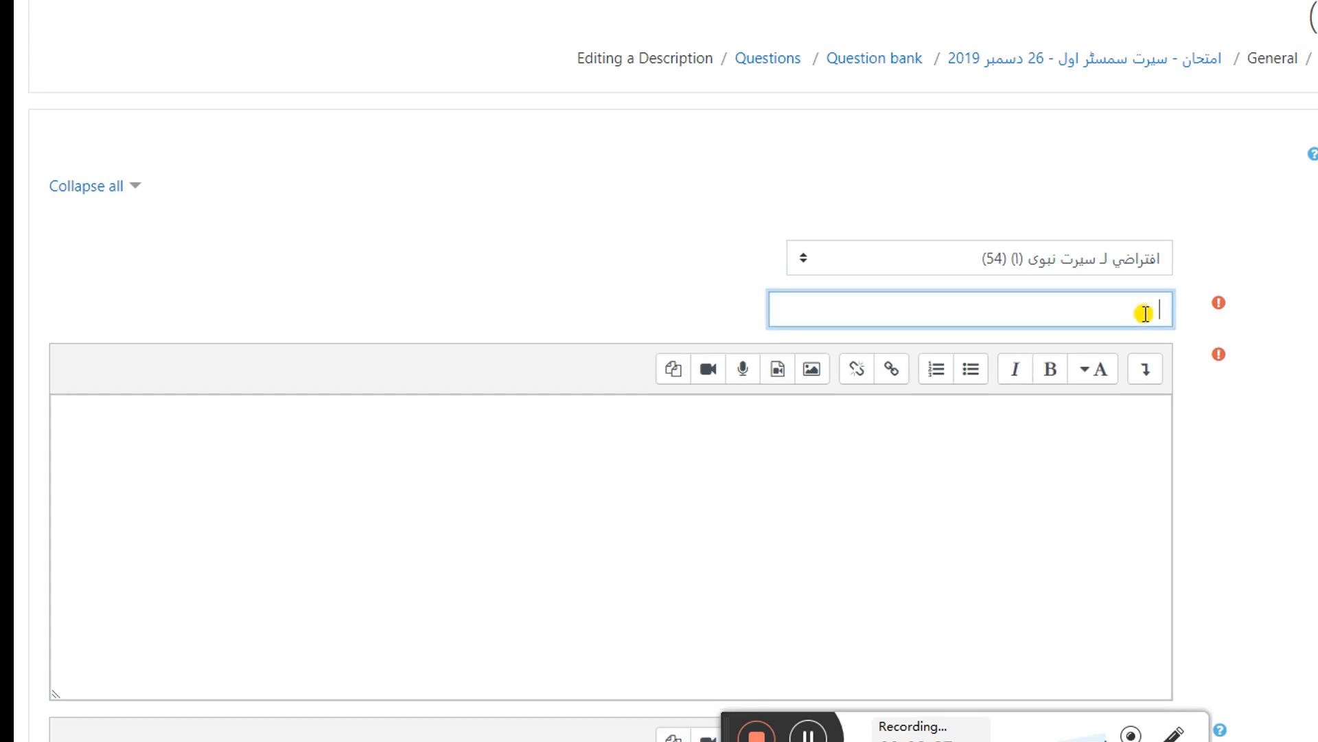
mouse_move(886, 732)
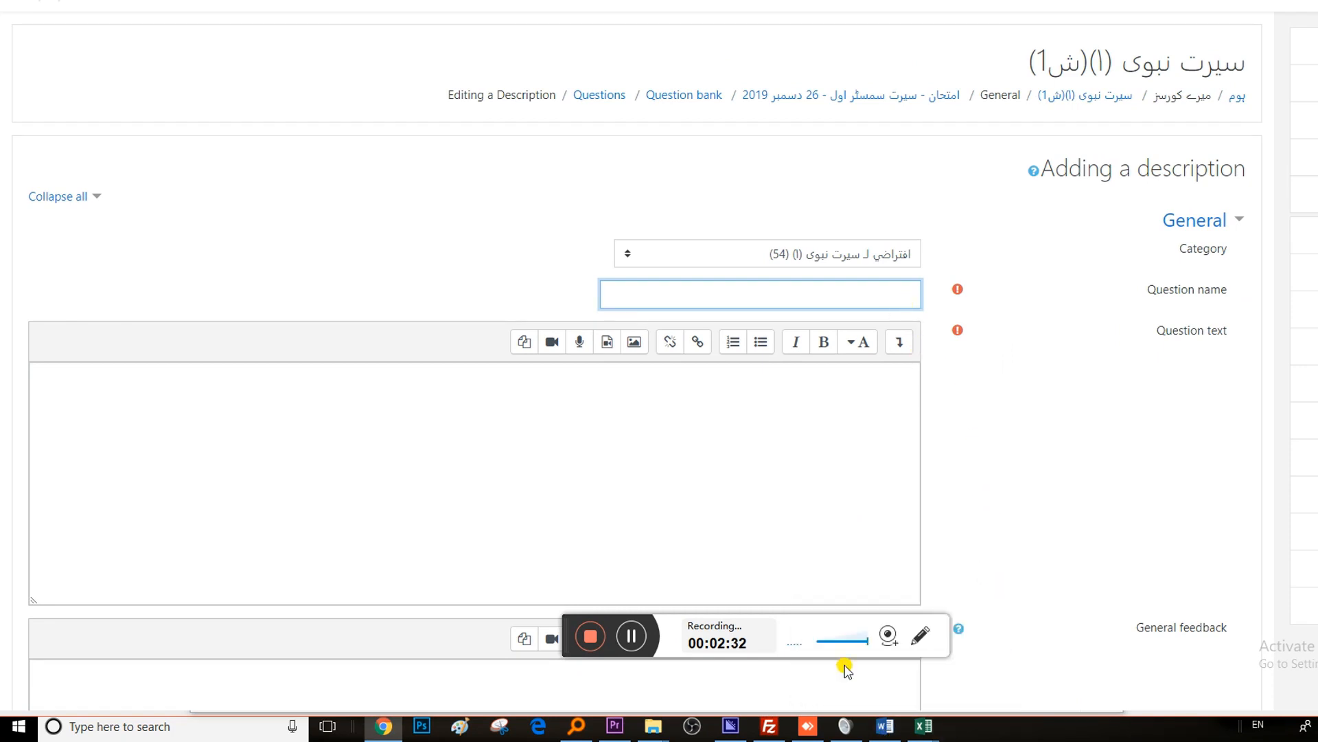
left_click(886, 726)
left_click(892, 315)
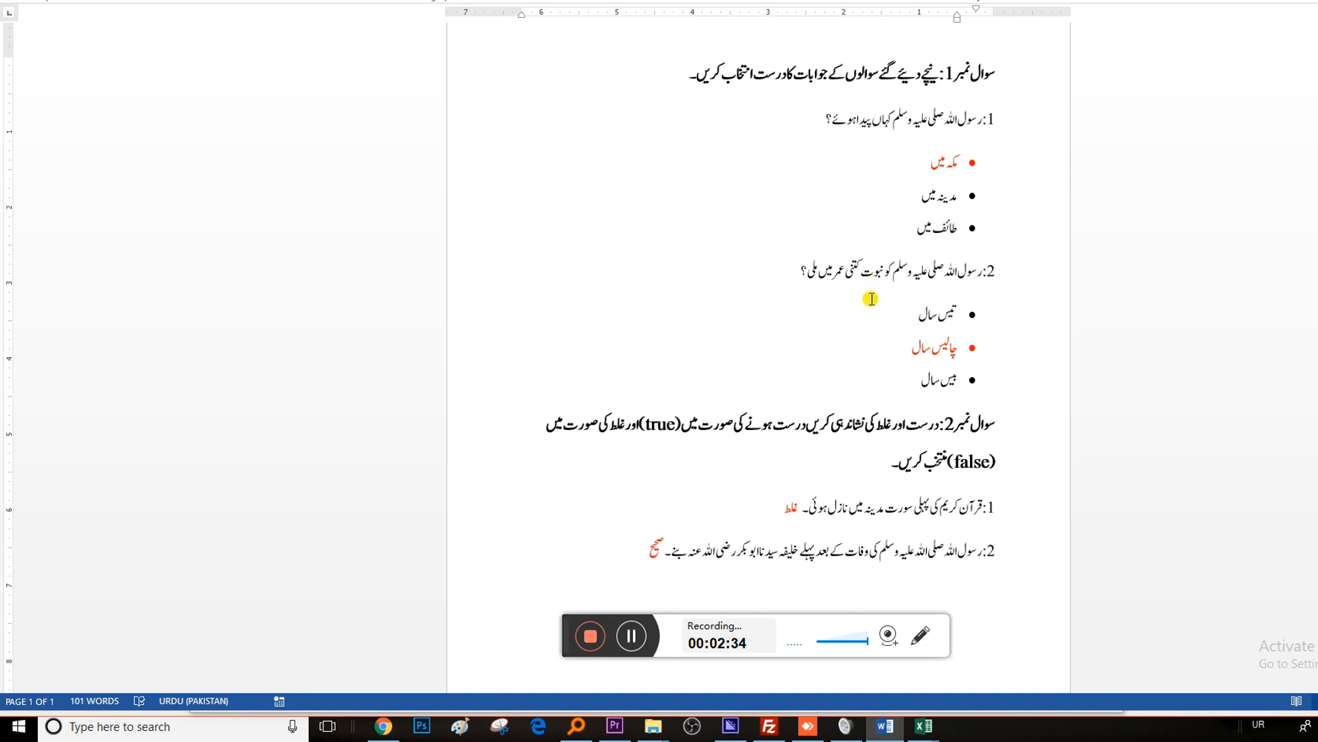
scroll(871, 298, "up", 1)
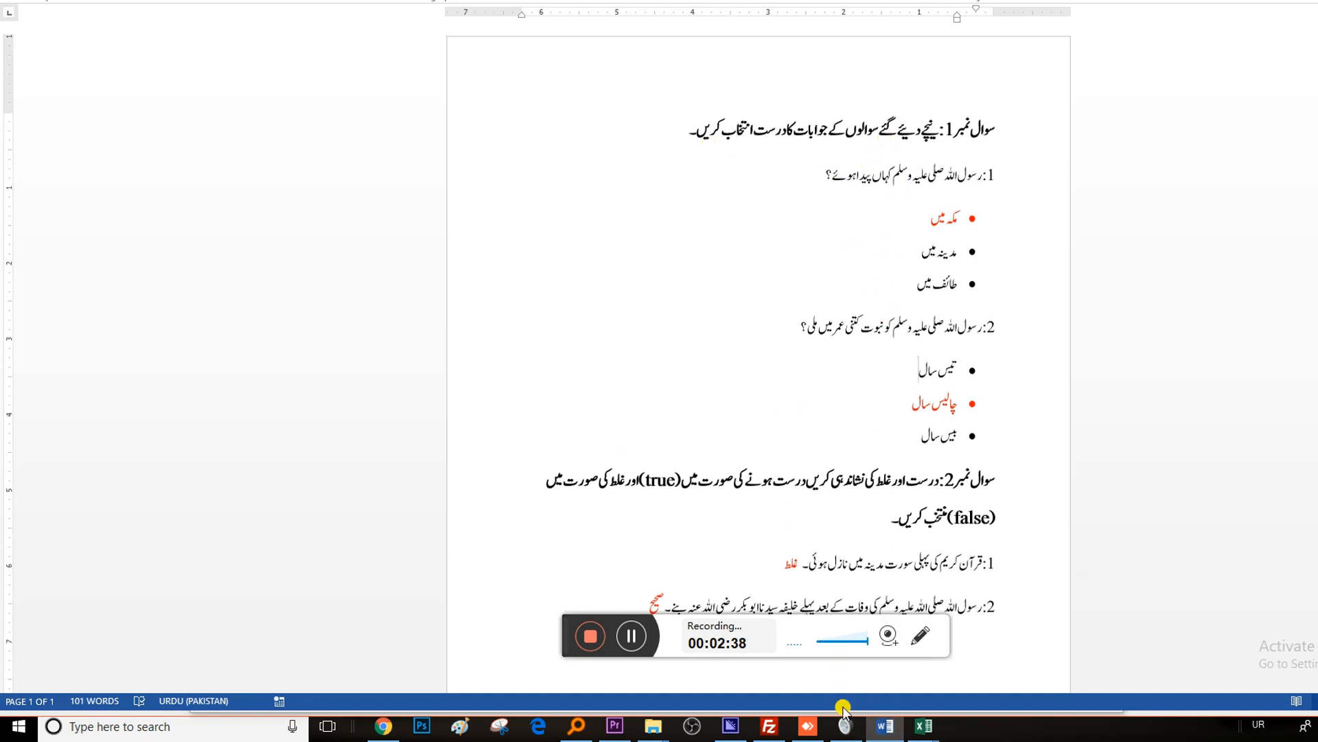
left_click(886, 732)
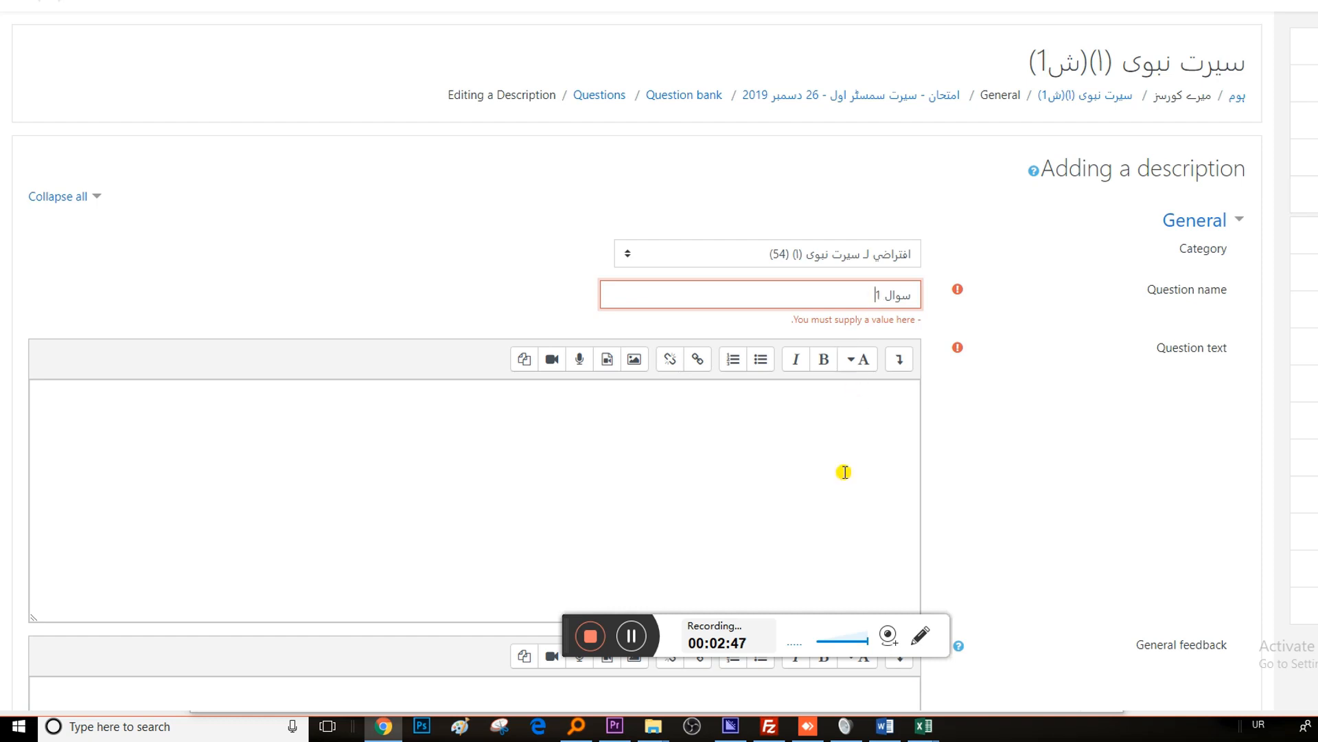
- Switch to the Word exam paper and copy the instruction sentence that follows the heading "سوال نمبر 1"
left_click(880, 417)
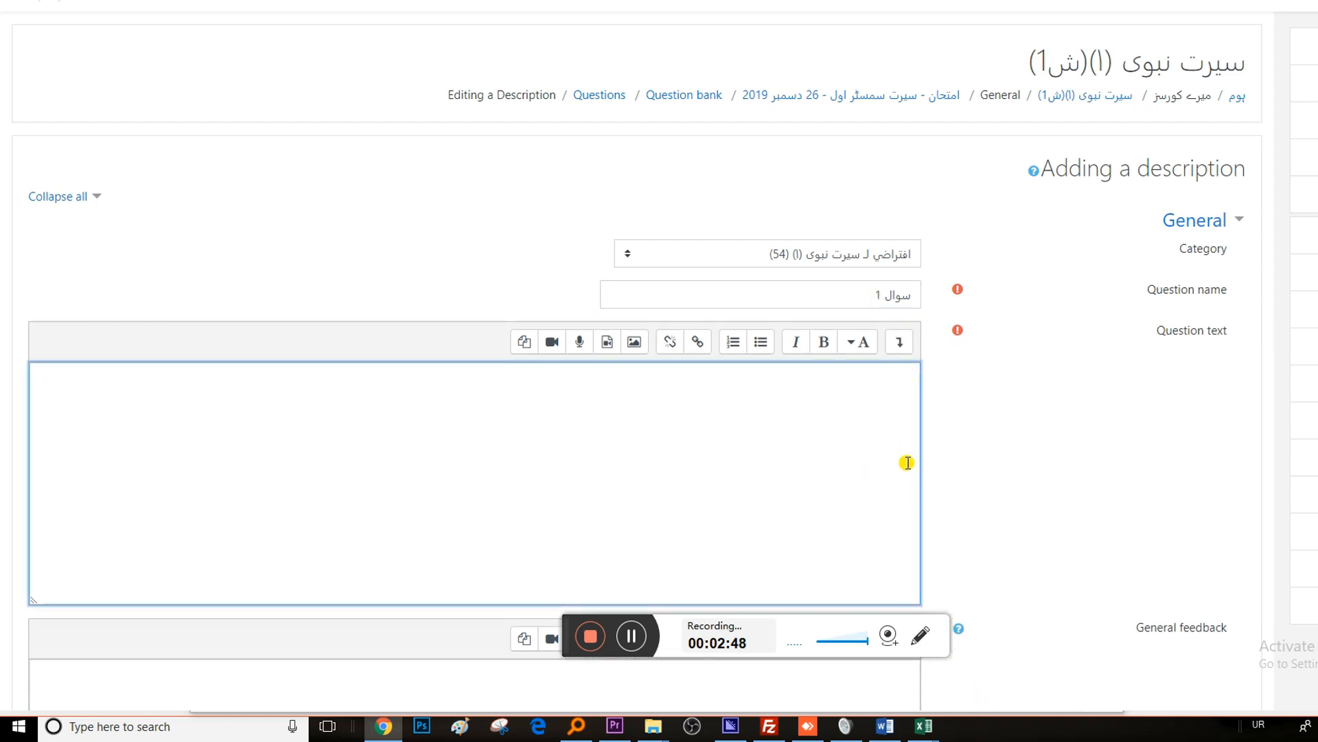
left_click(885, 725)
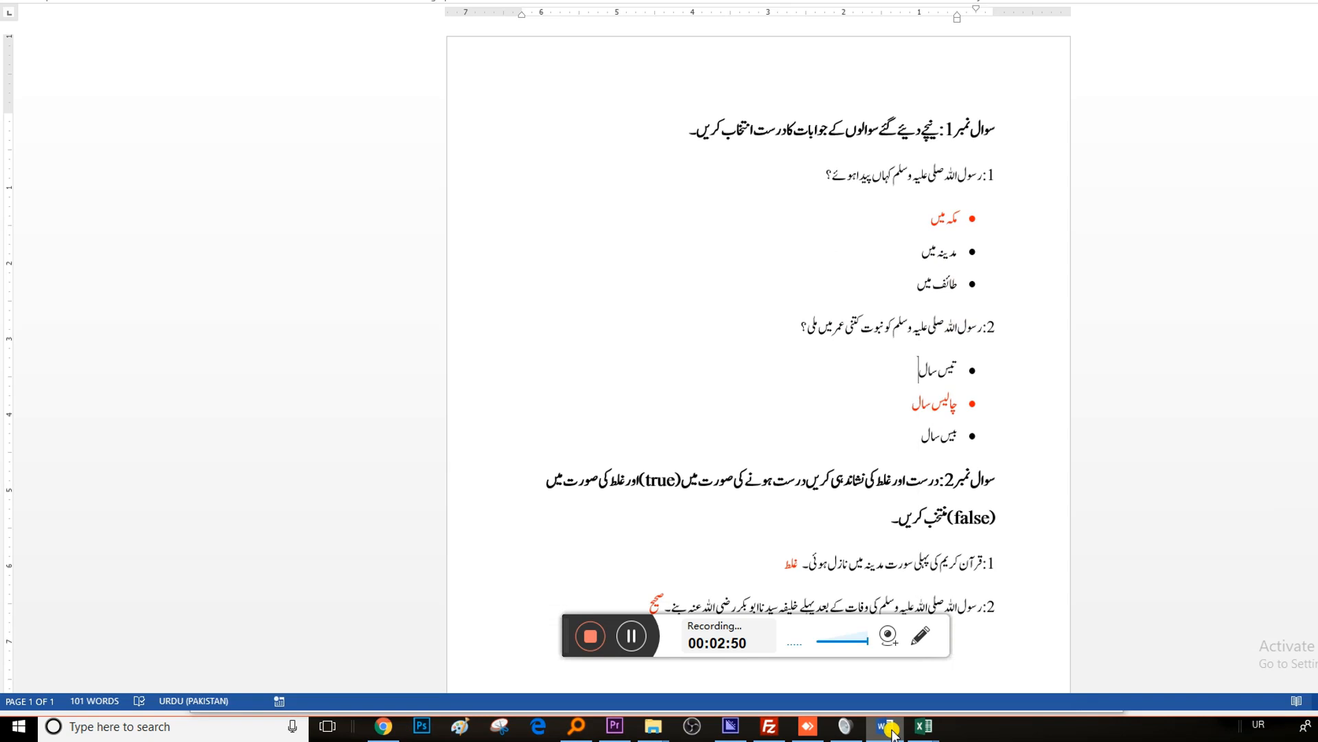
left_click_drag(690, 134, 938, 131)
right_click(892, 130)
left_click(940, 158)
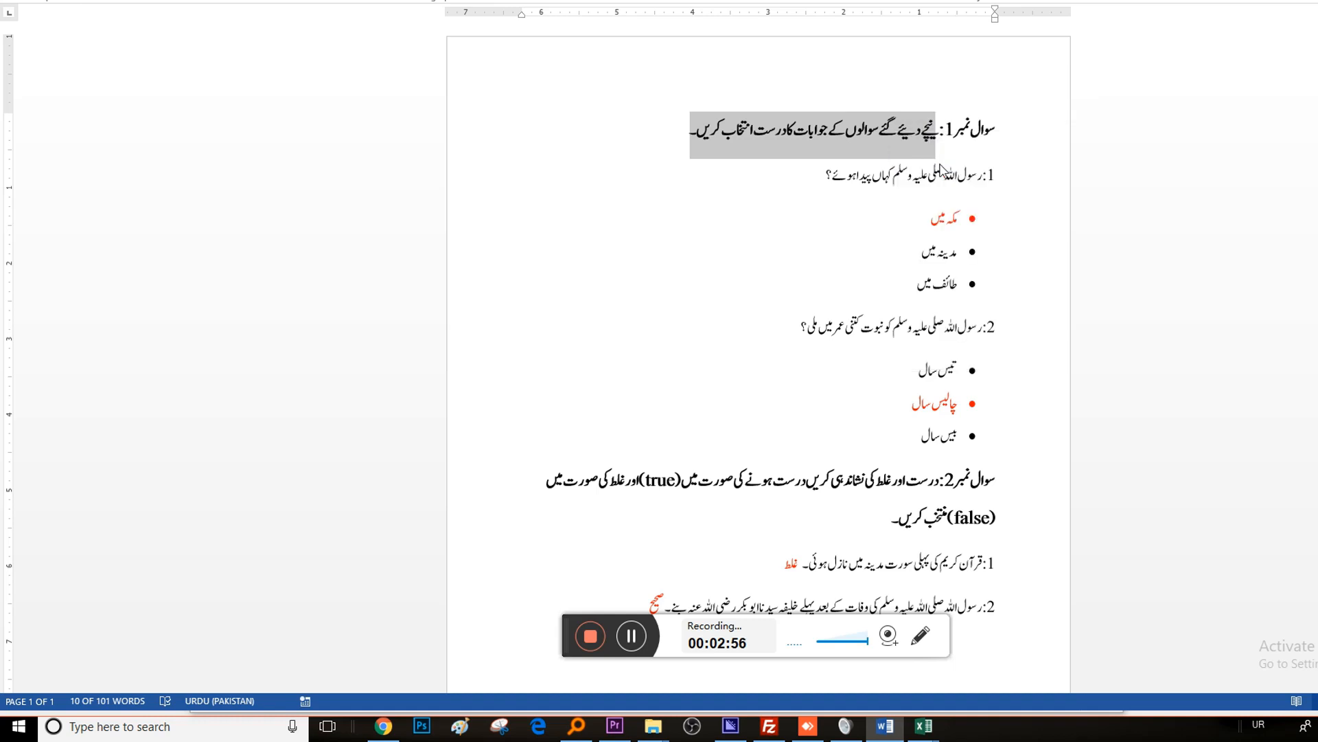
- Switch back to Chrome, paste the copied instruction as the description's question text and save the changes
left_click(387, 732)
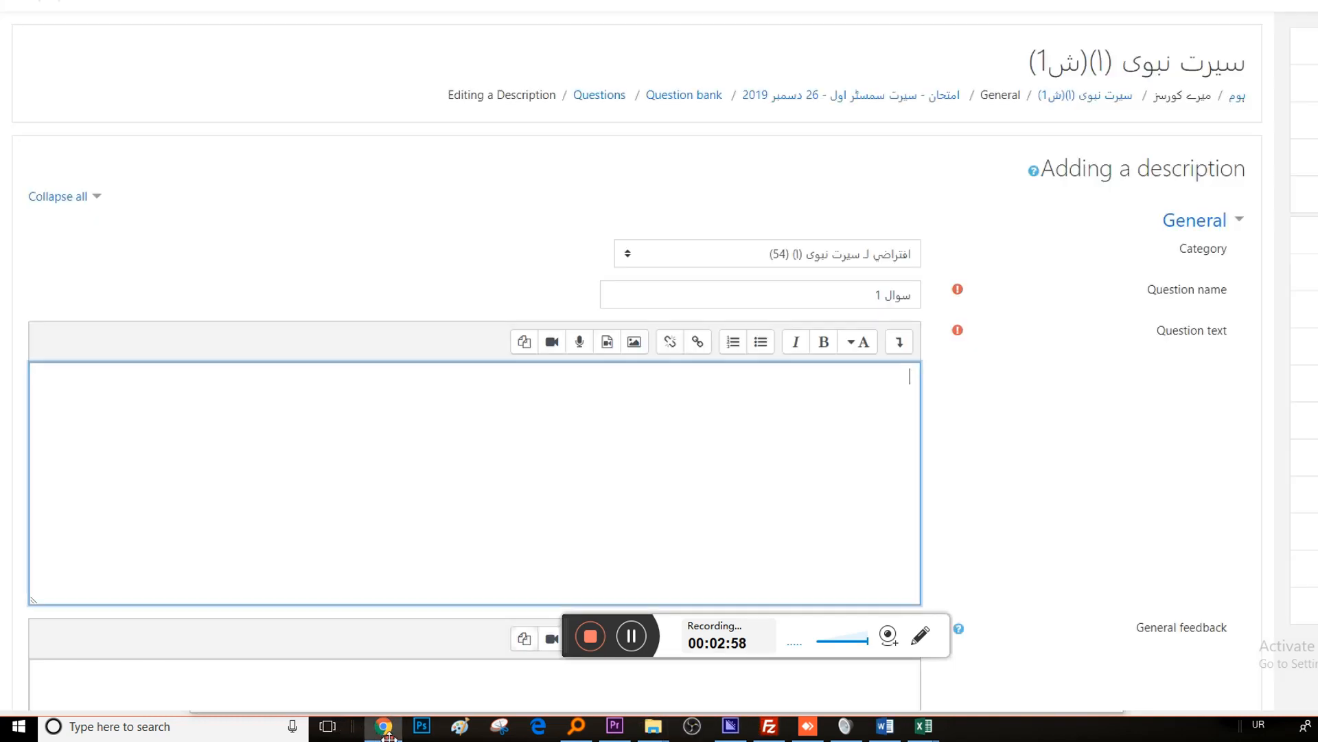
right_click(903, 386)
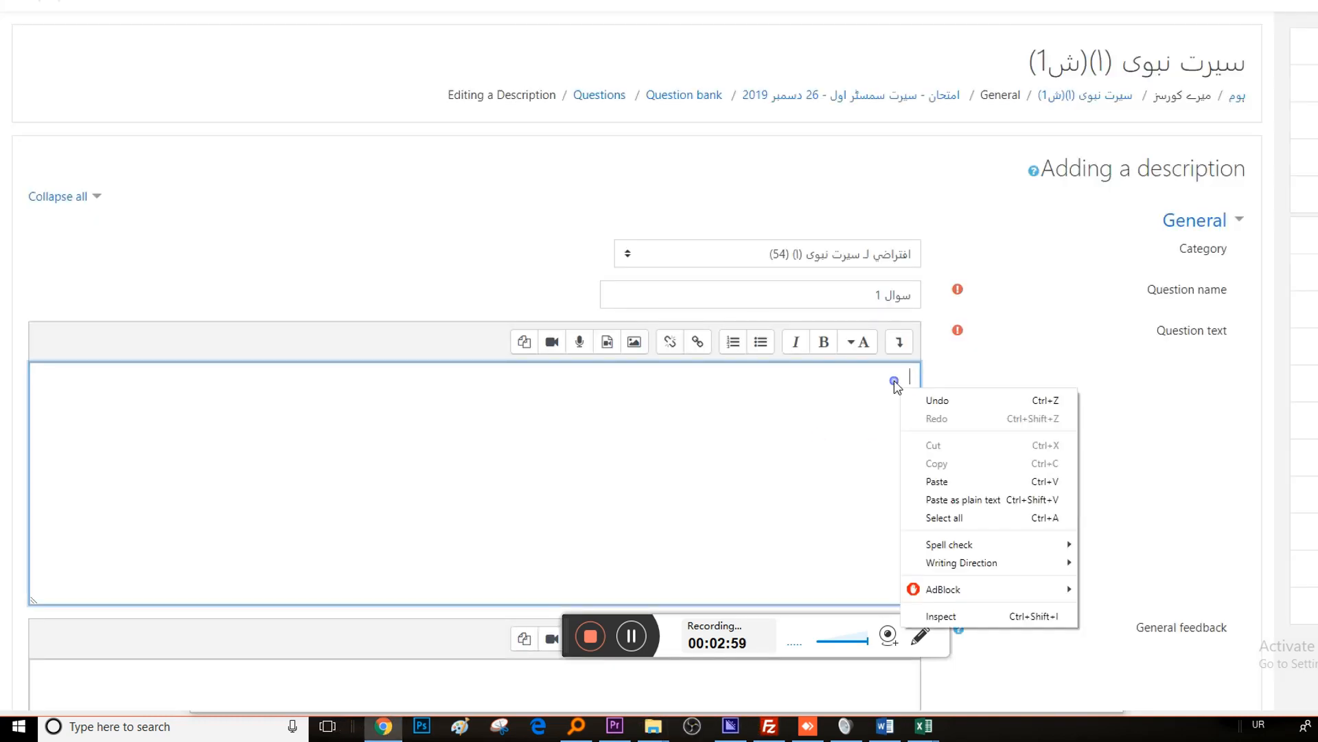
left_click(925, 477)
scroll(946, 420, "down", 3)
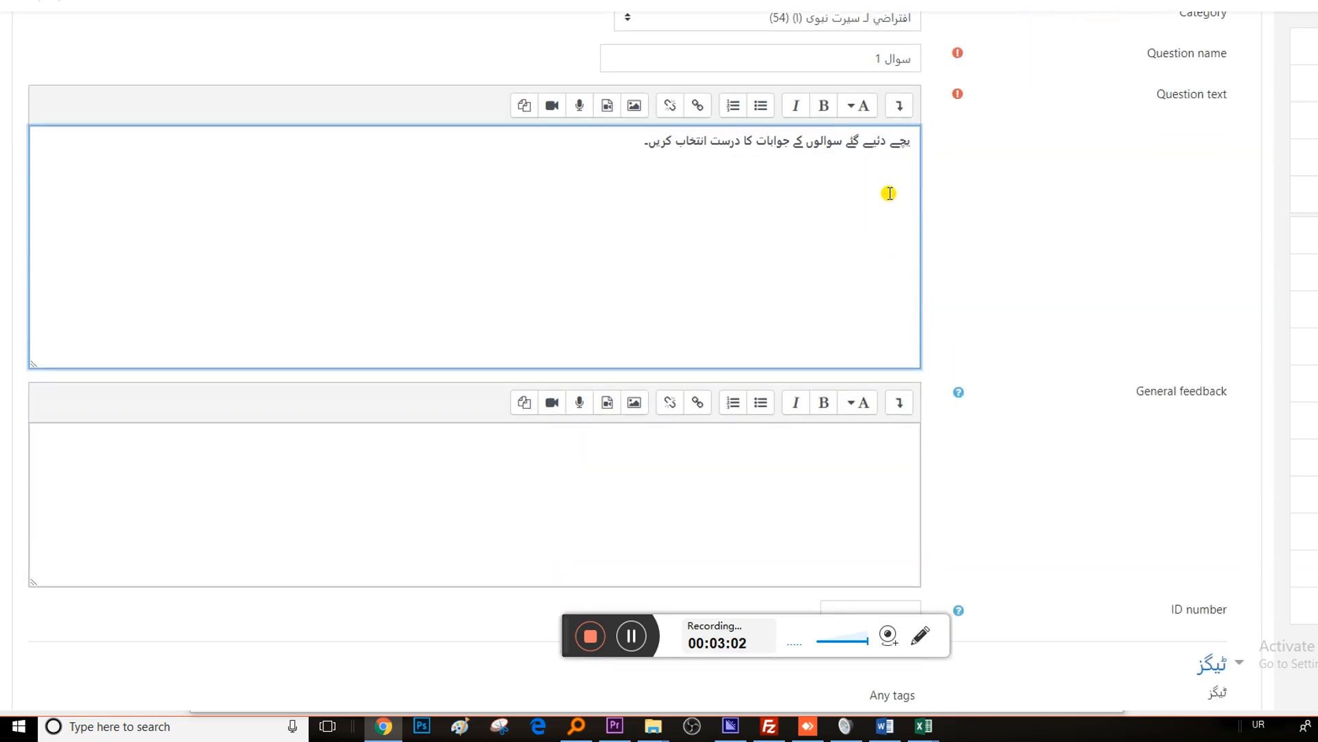
scroll(941, 322, "down", 3)
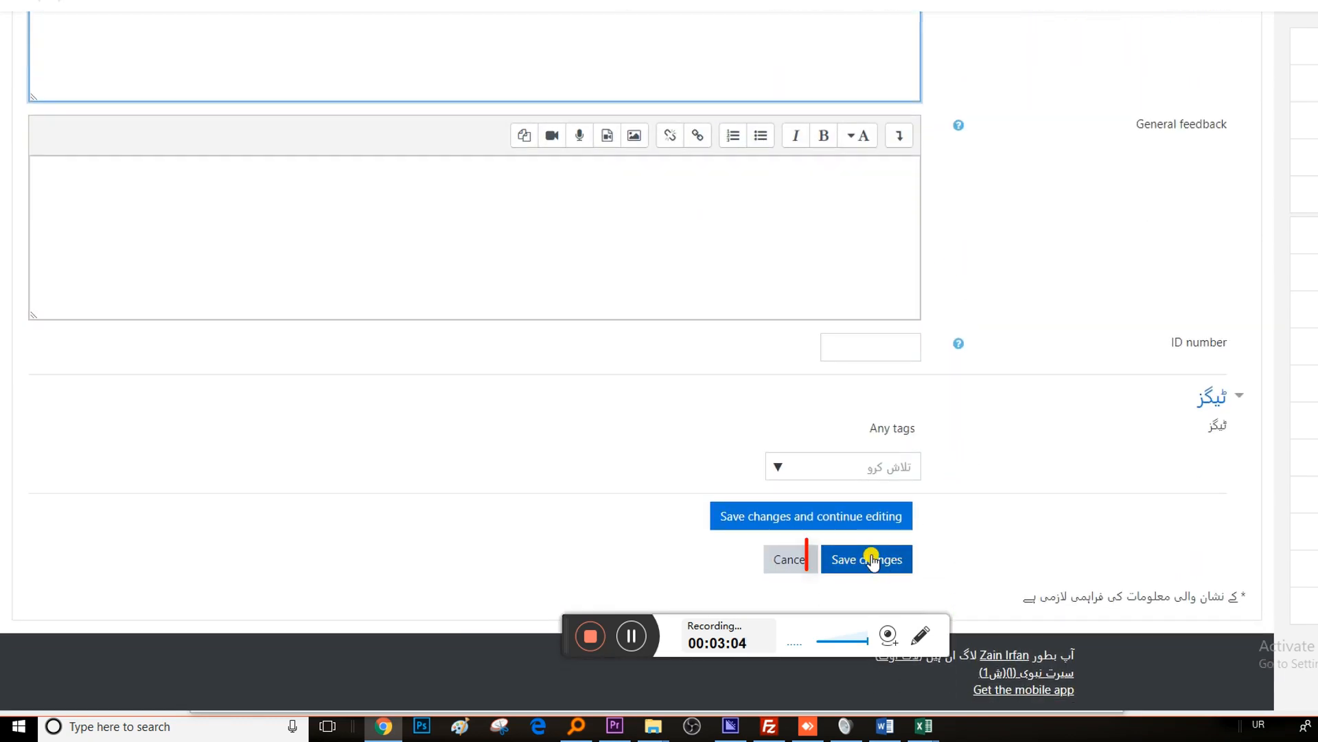
left_click(872, 560)
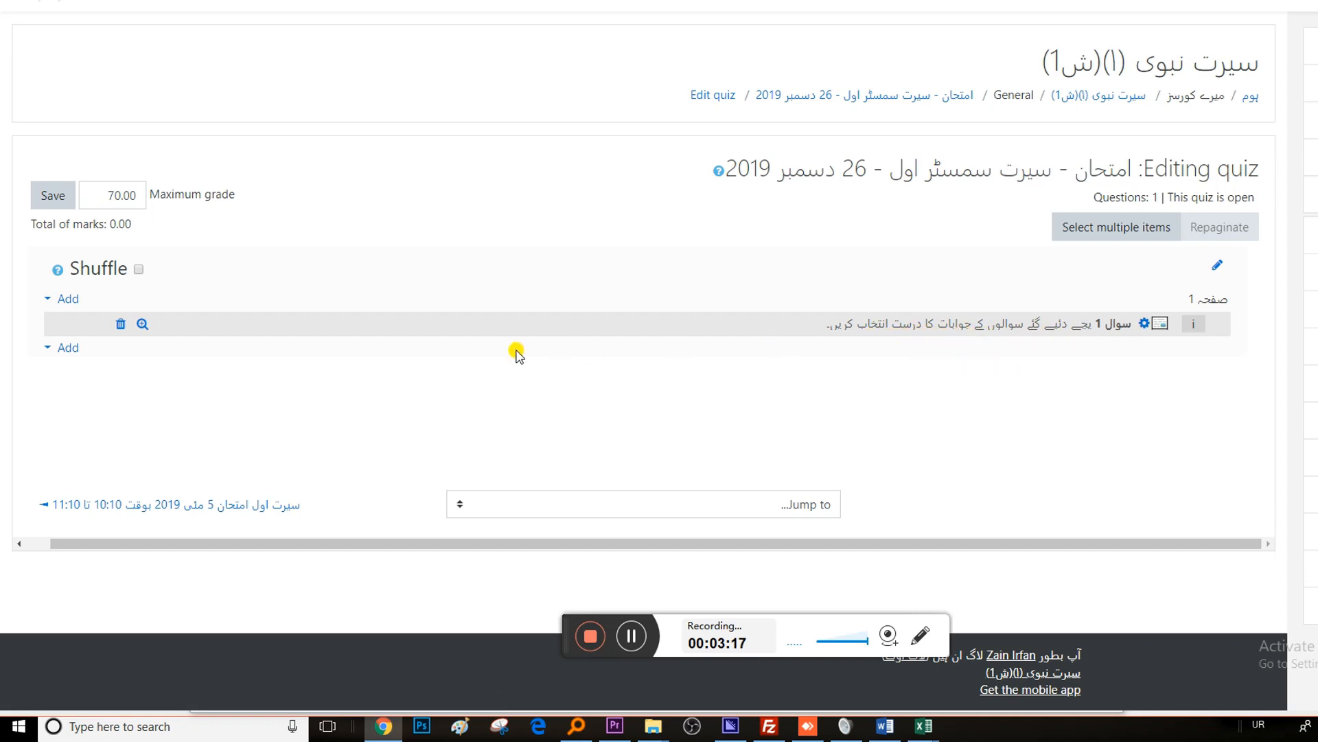
- Add a new Multiple choice question below the description and name it 1
left_click(65, 348)
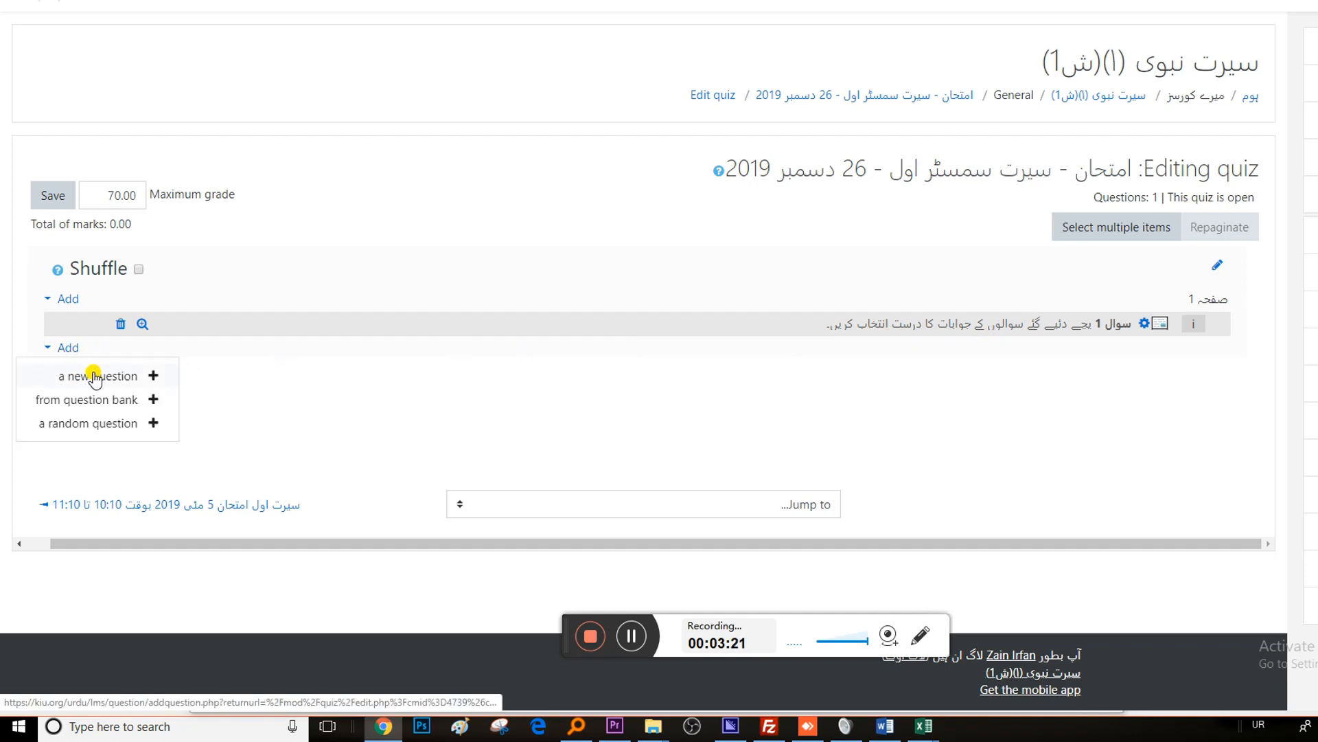
left_click(132, 379)
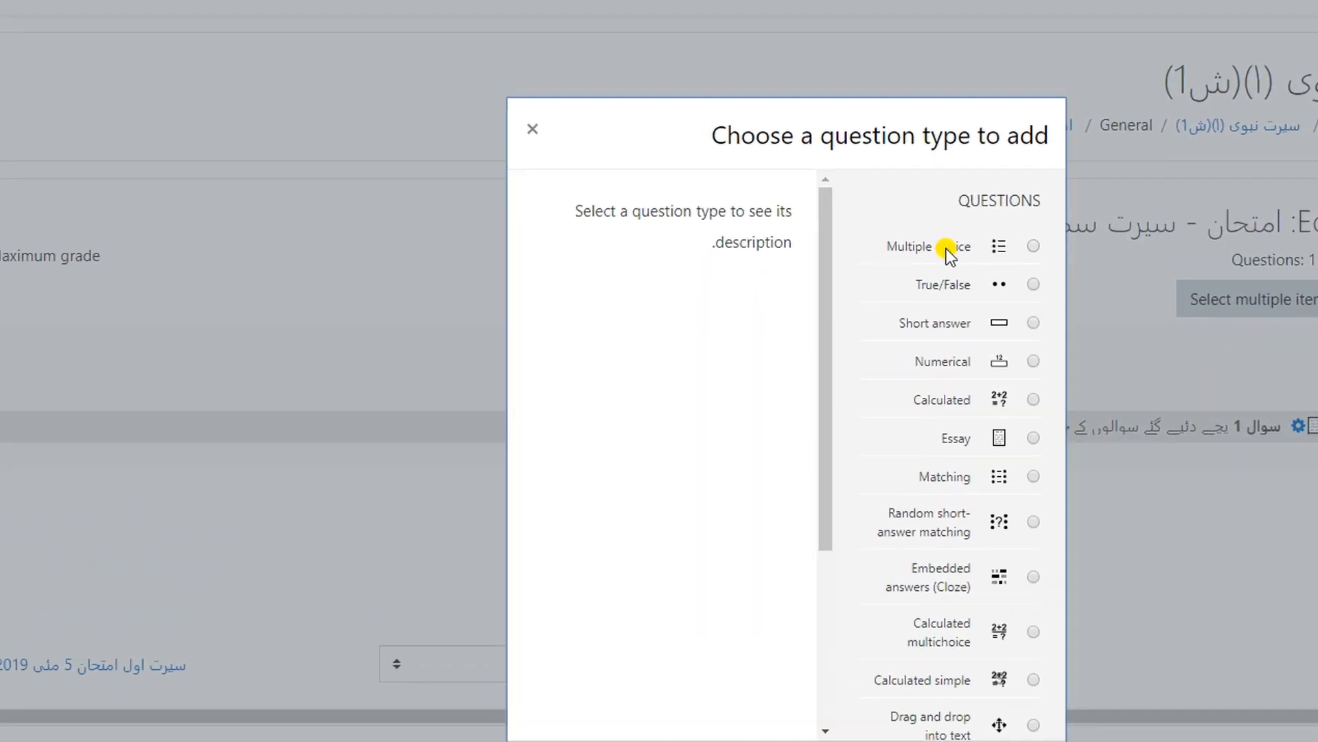
left_click(906, 192)
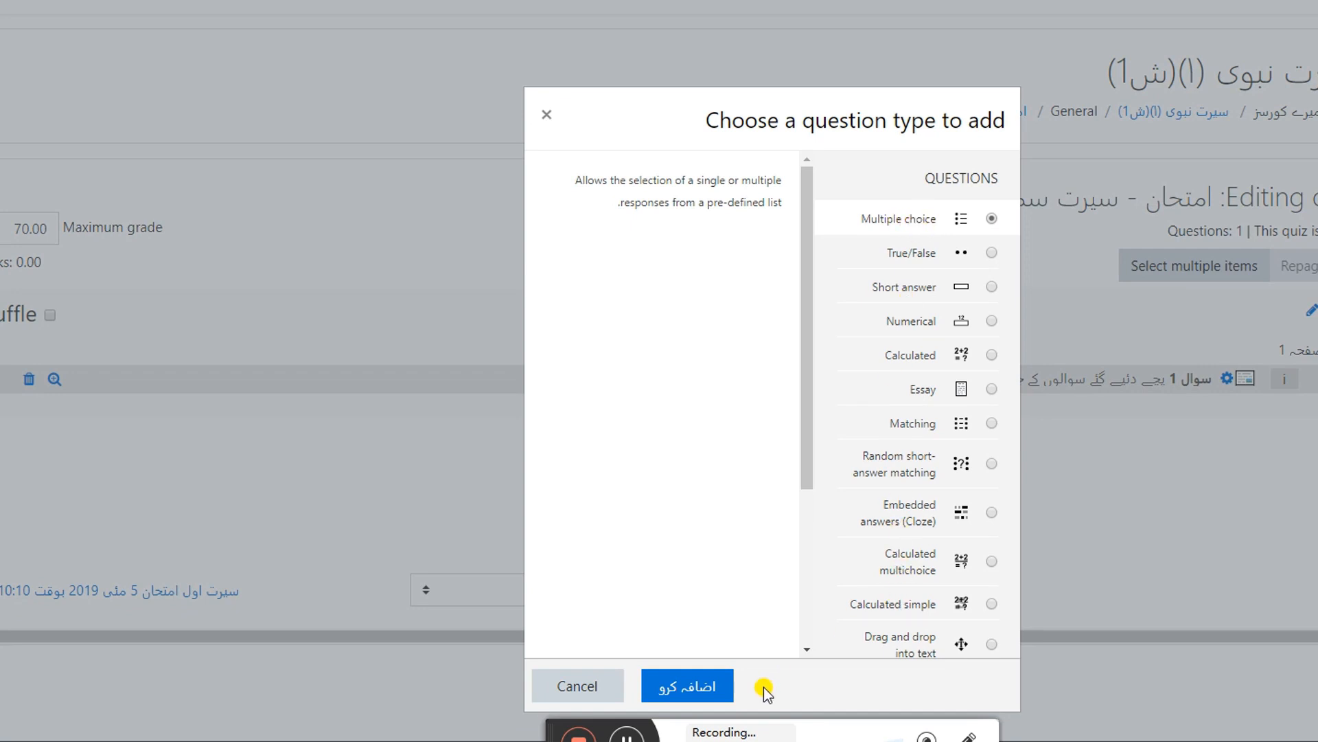
left_click(694, 692)
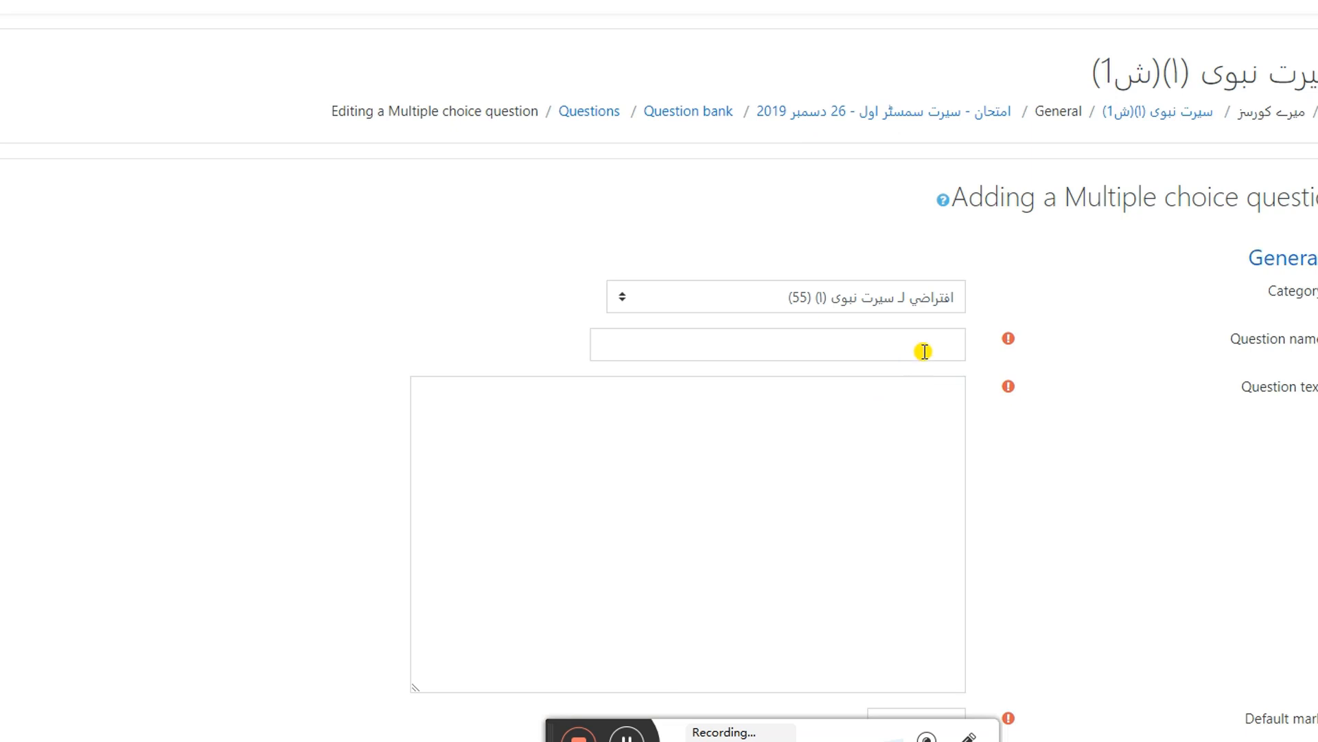
left_click(937, 351)
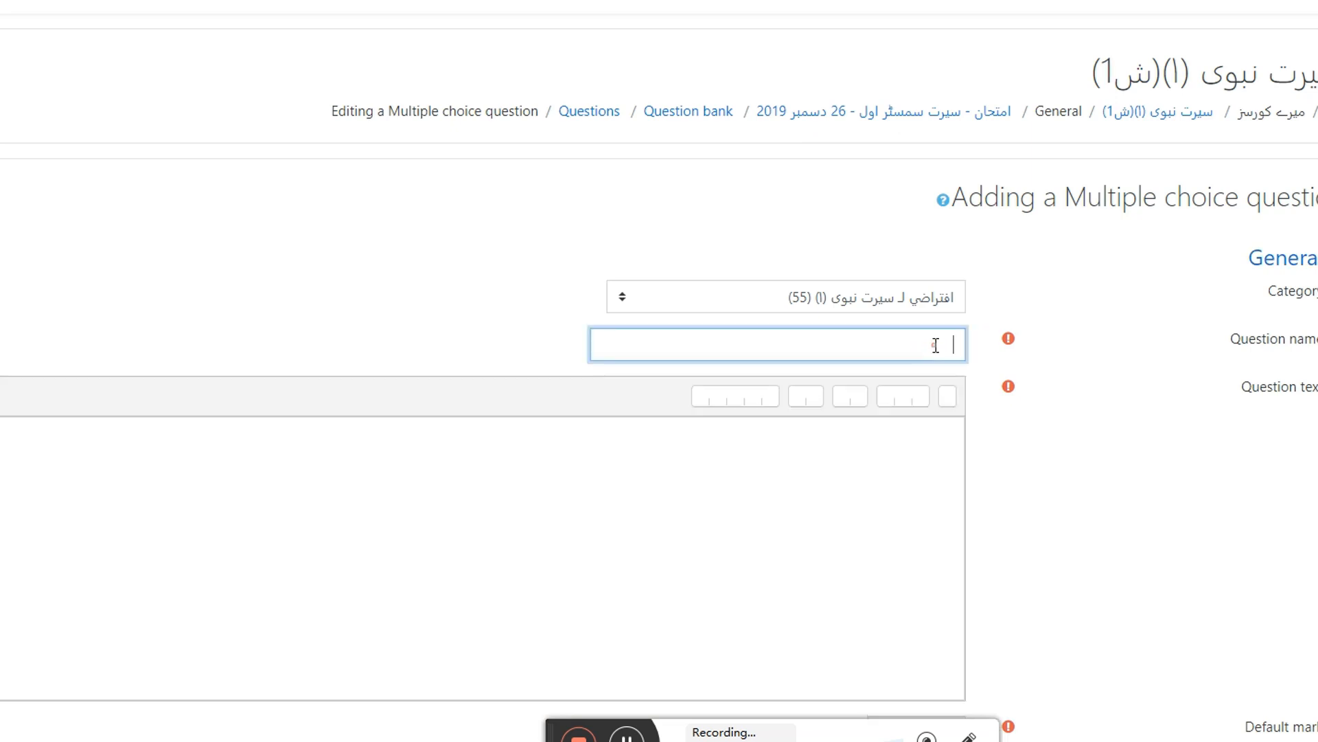
type("1")
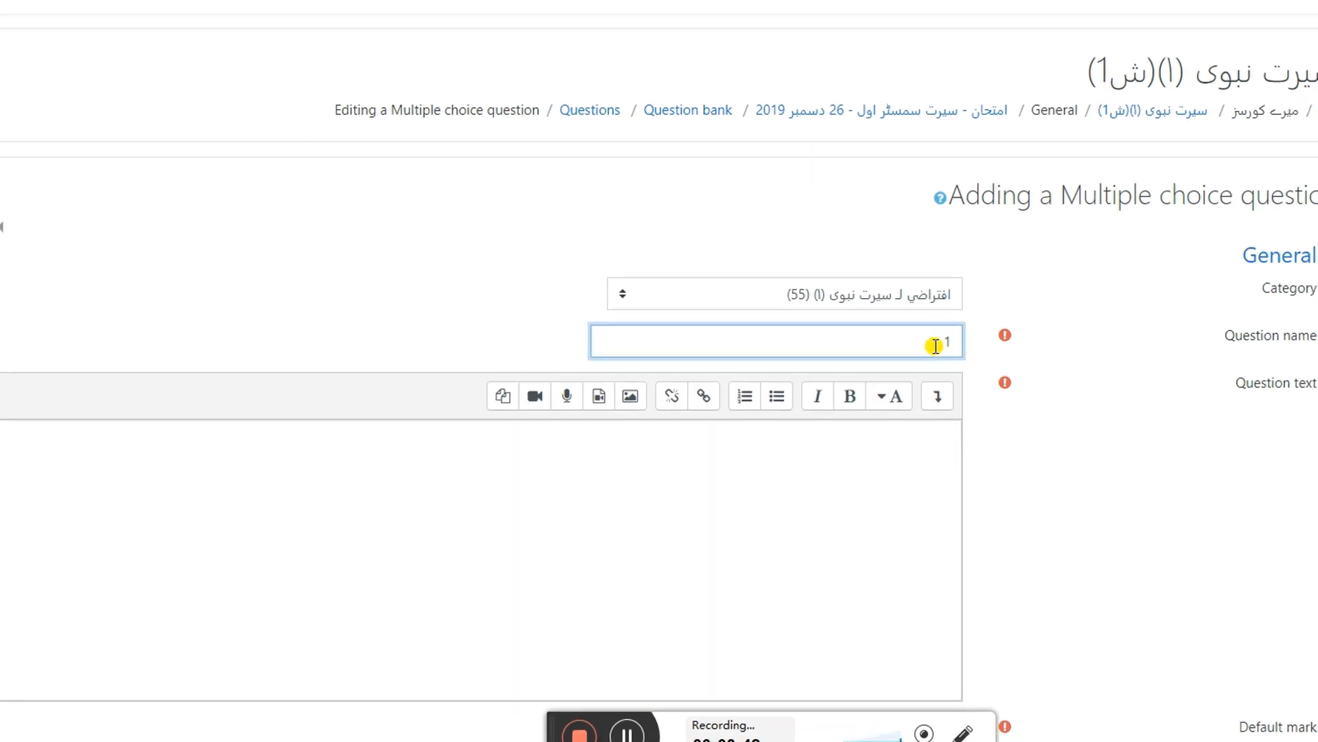
- Switch to the Word exam paper and copy the sentence of question 1, "رسول اللہ صلی علیہ وسلم کہاں پیدا ہوئے؟"
left_click(916, 463)
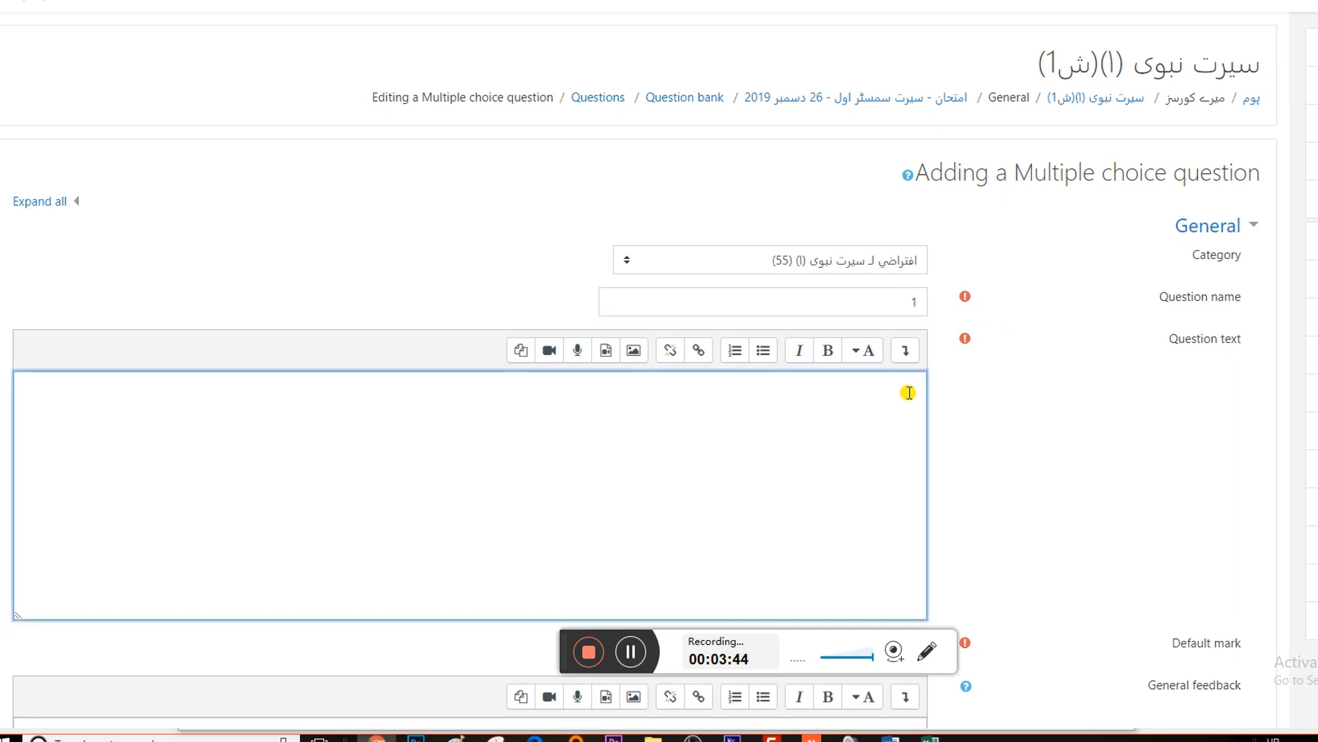
left_click(892, 738)
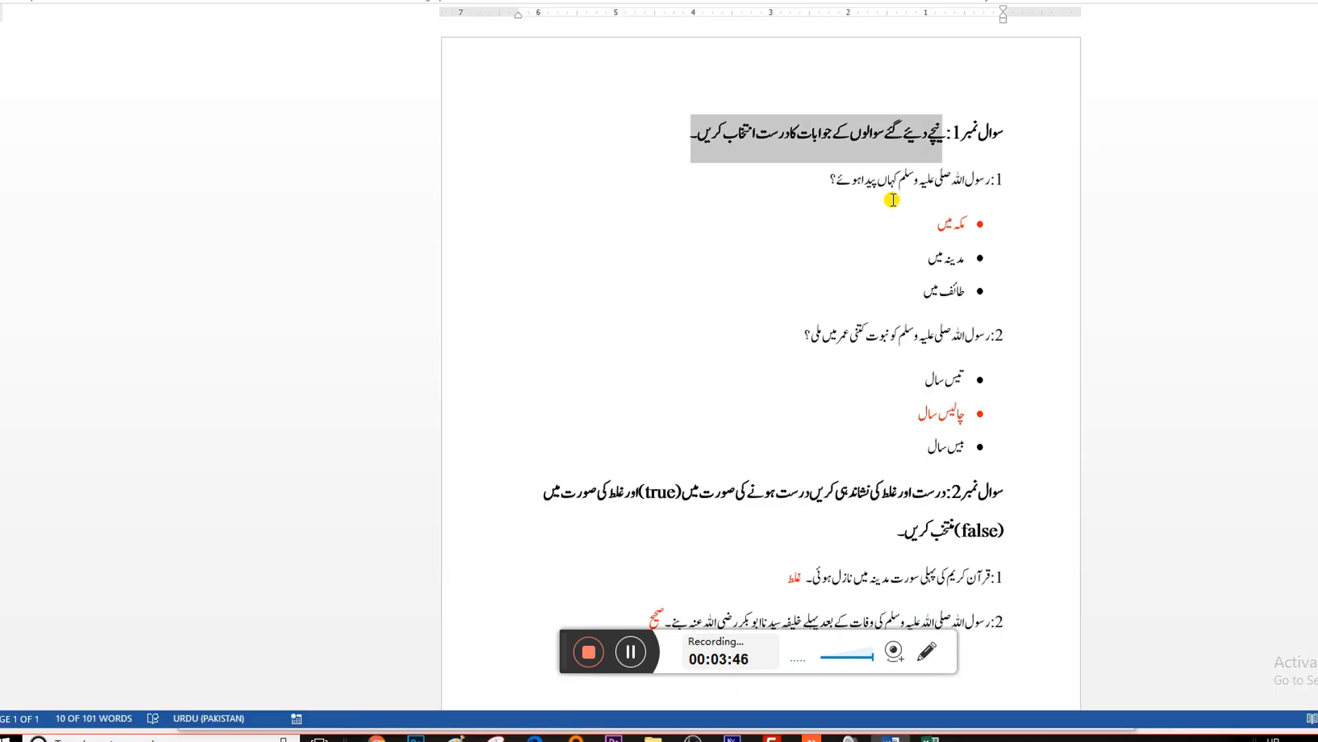
left_click(876, 180)
left_click_drag(828, 180, 986, 190)
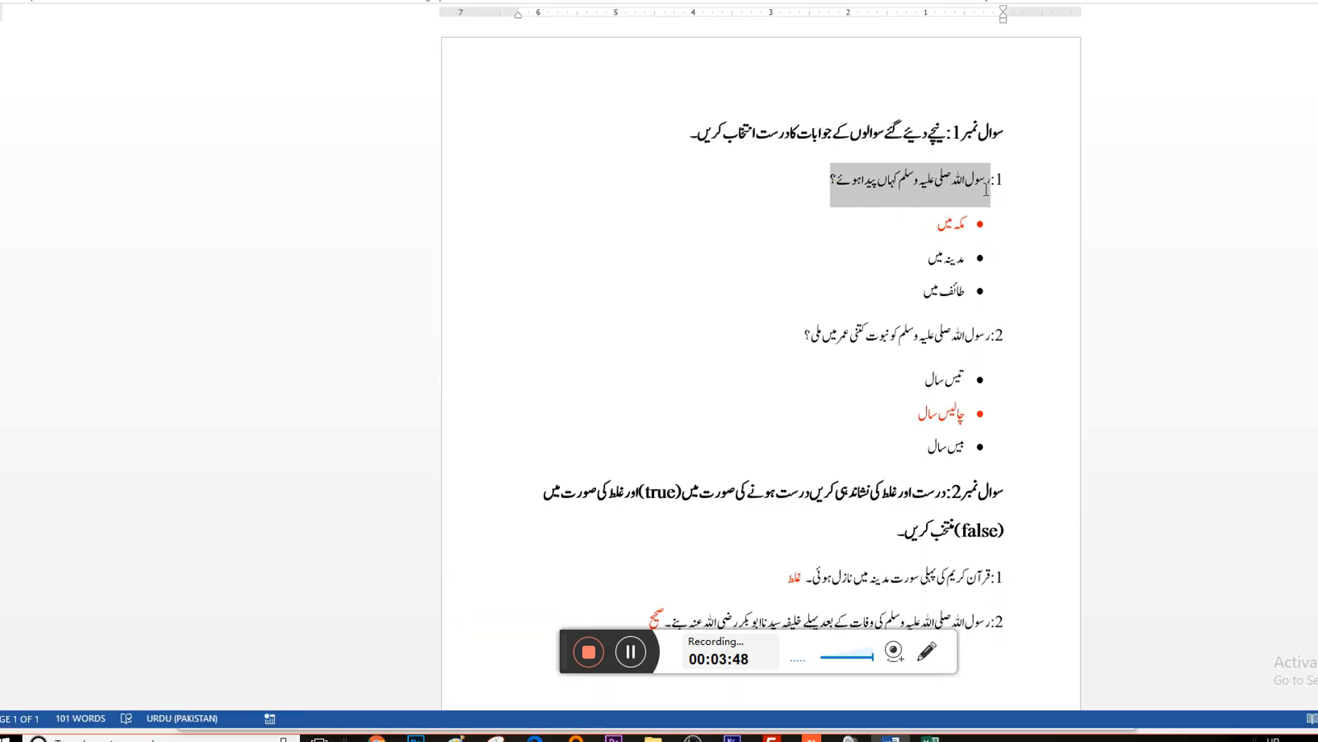
right_click(976, 180)
left_click(989, 201)
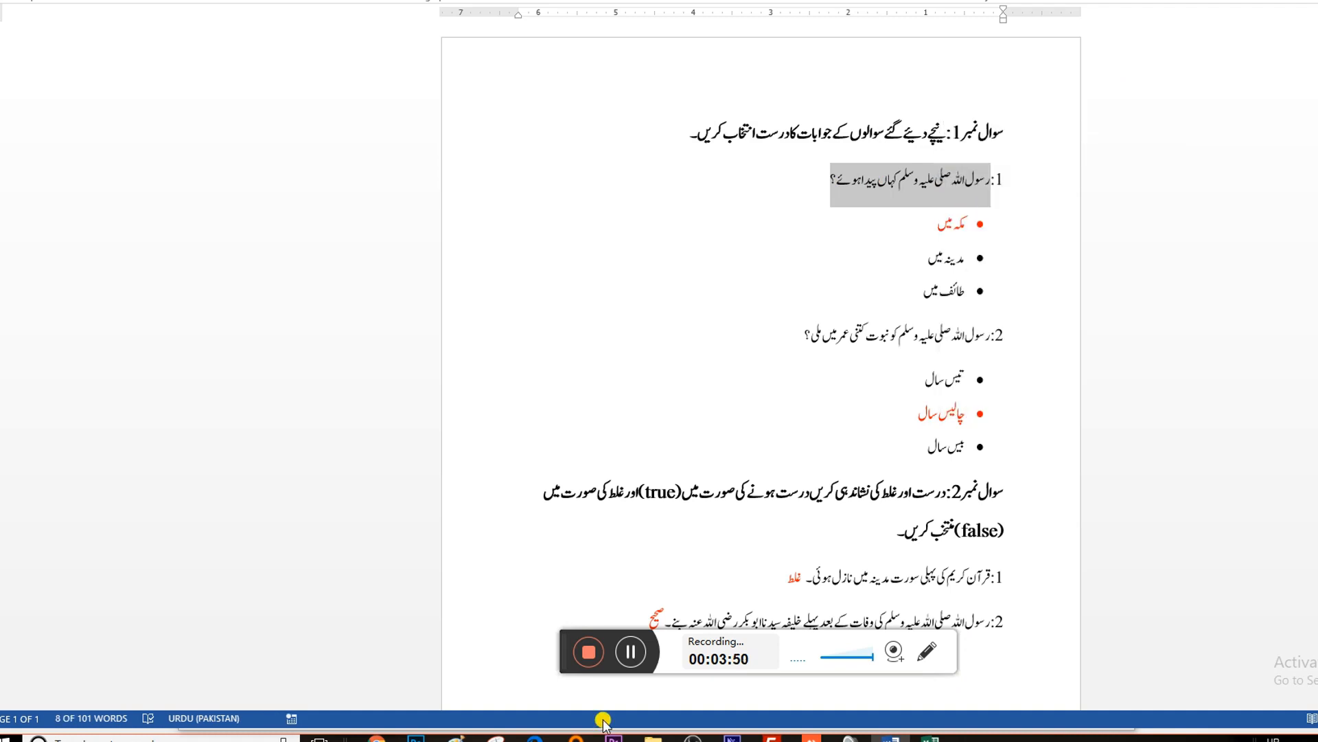
- Switch back to Chrome and paste the copied sentence as the multiple choice question's text
left_click(377, 738)
right_click(886, 392)
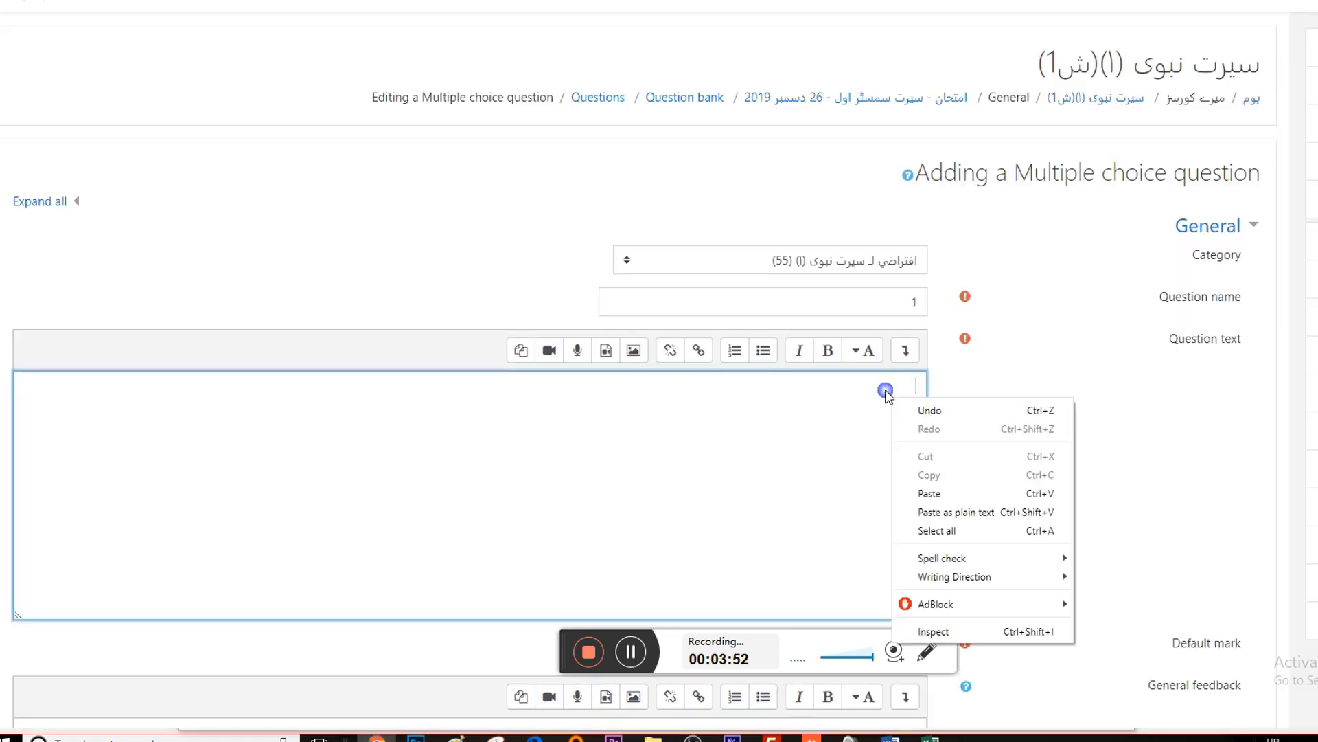
left_click(931, 493)
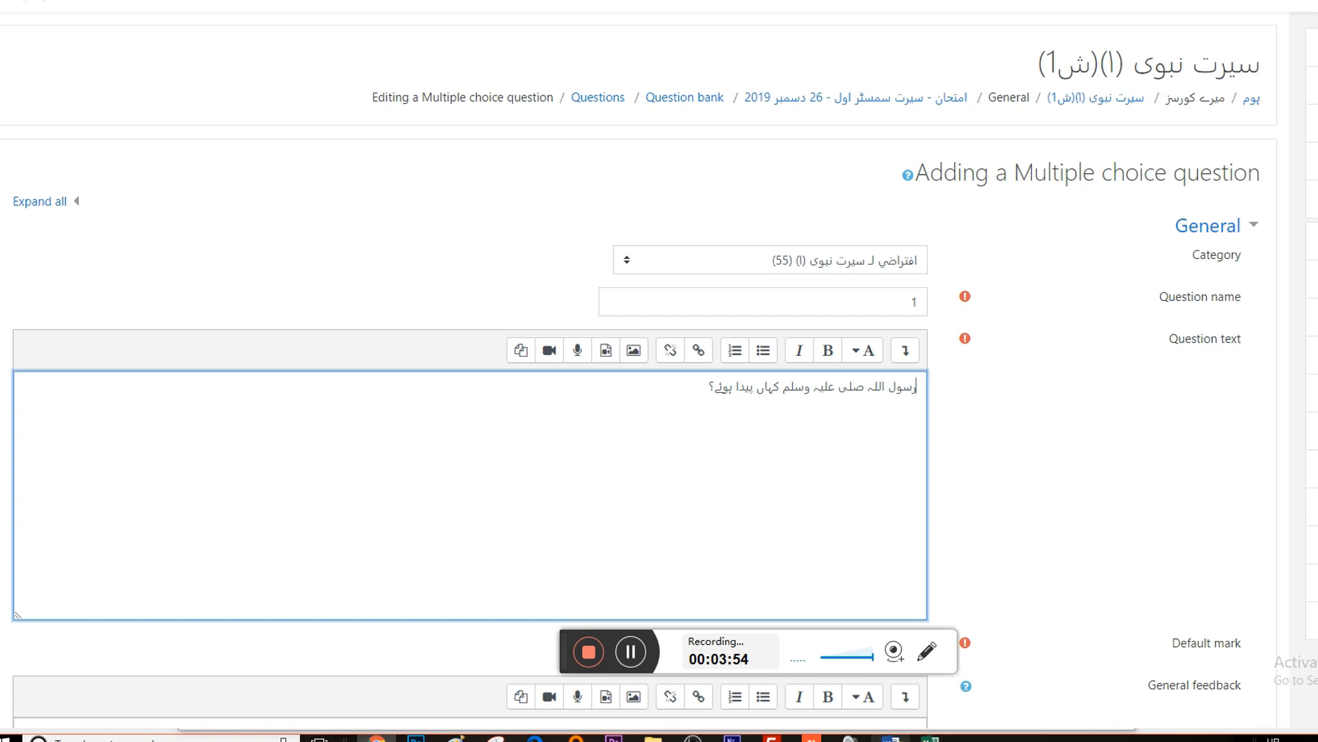
- Switch to the Word exam paper and copy question 1's first answer option, "مکہ میں"
left_click(891, 738)
left_click(940, 223)
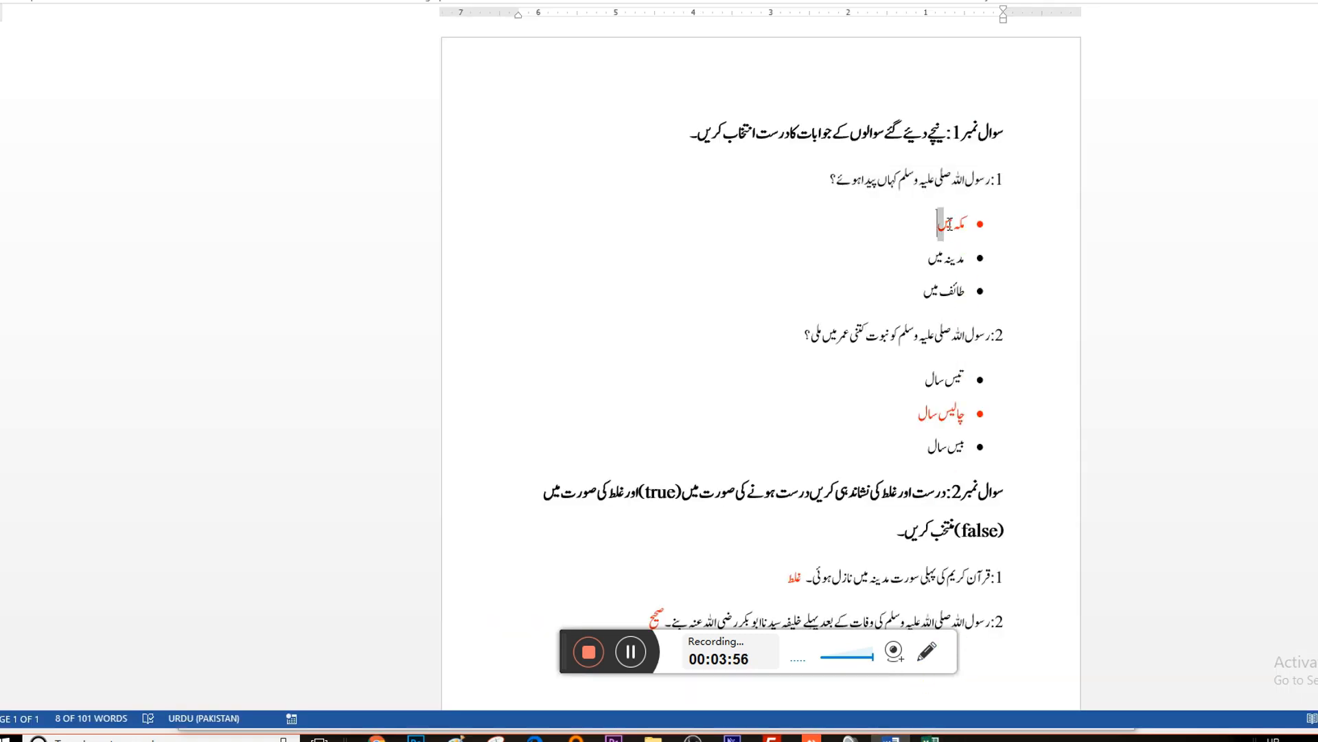
left_click_drag(939, 224, 955, 222)
right_click(954, 224)
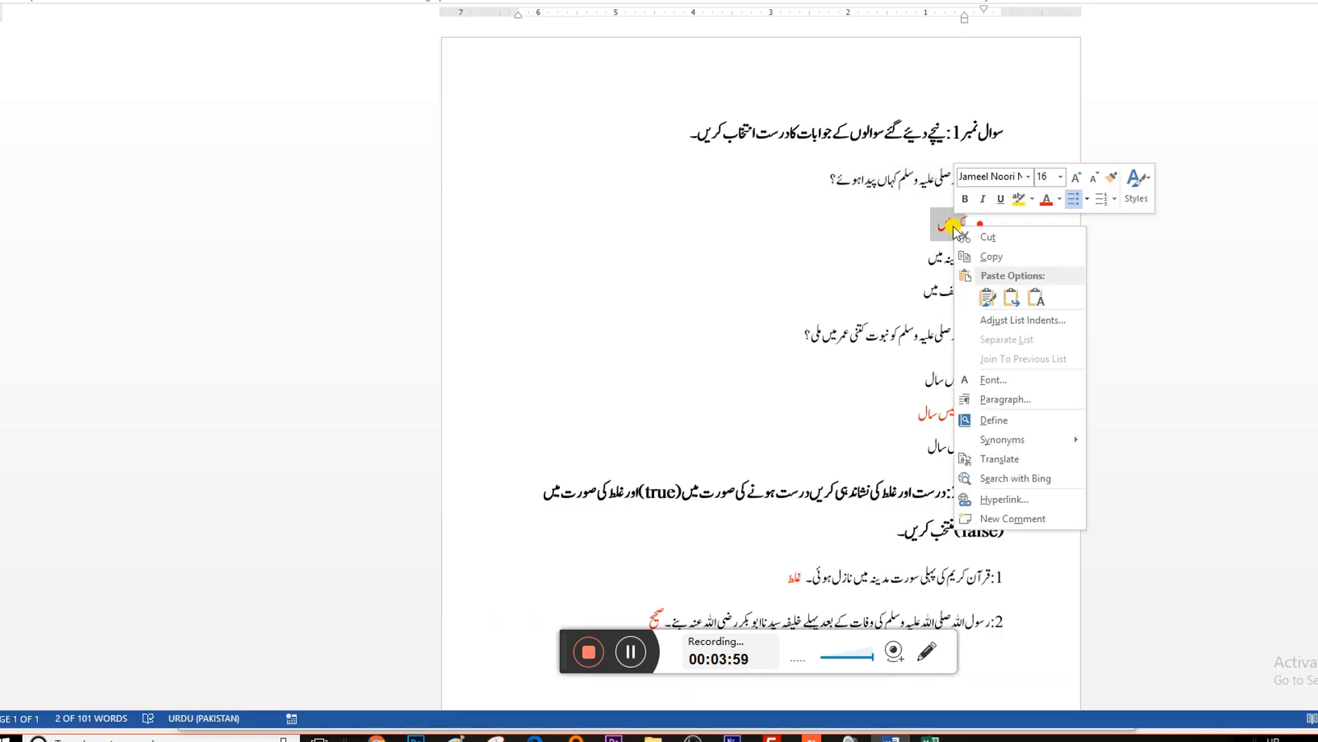
left_click(991, 257)
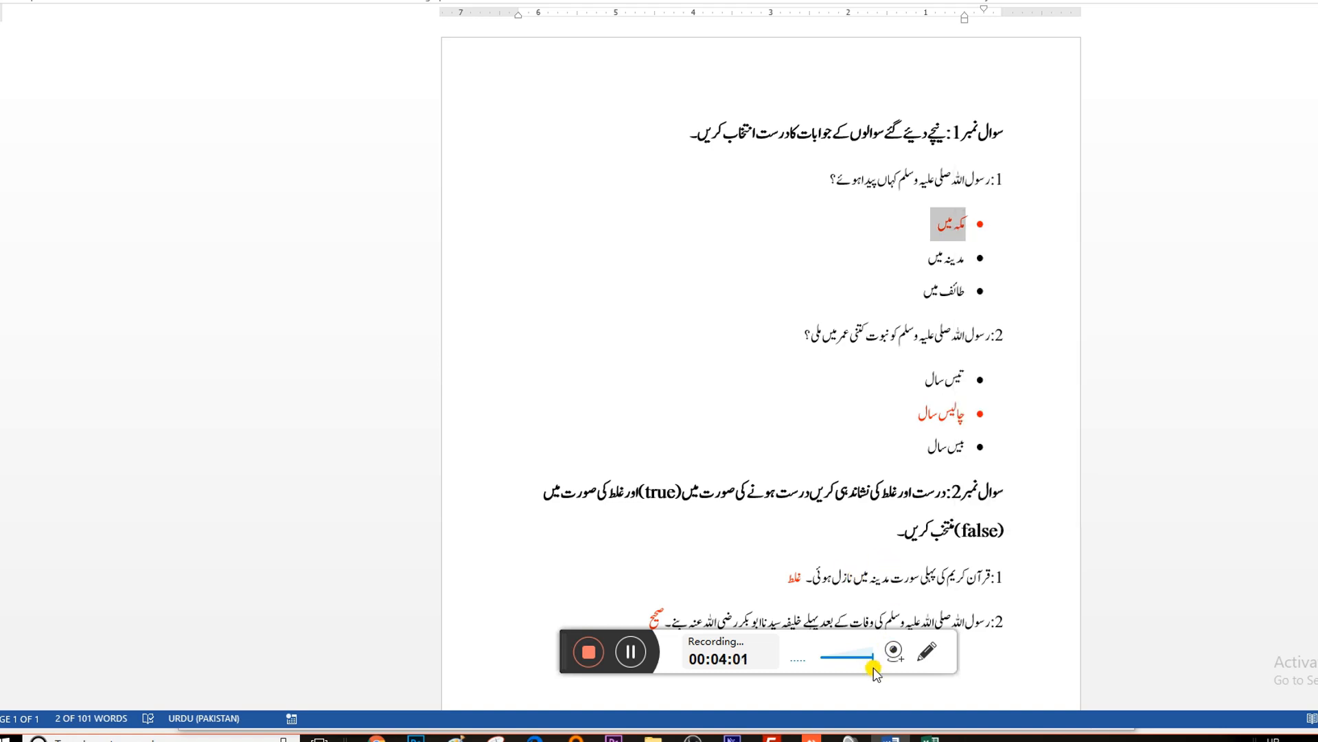
- Switch back to Chrome and set the question's default mark to 3
left_click(371, 736)
scroll(877, 495, "down", 5)
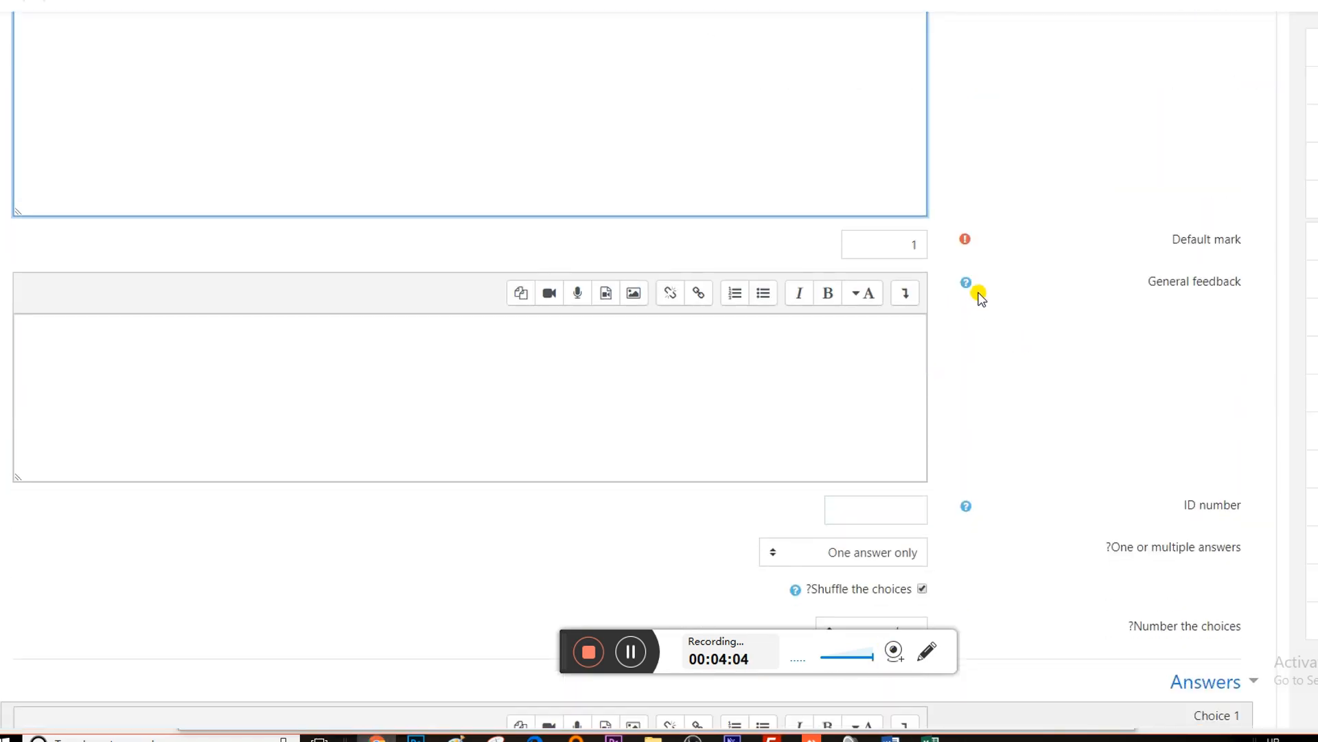
scroll(924, 351, "up", 2)
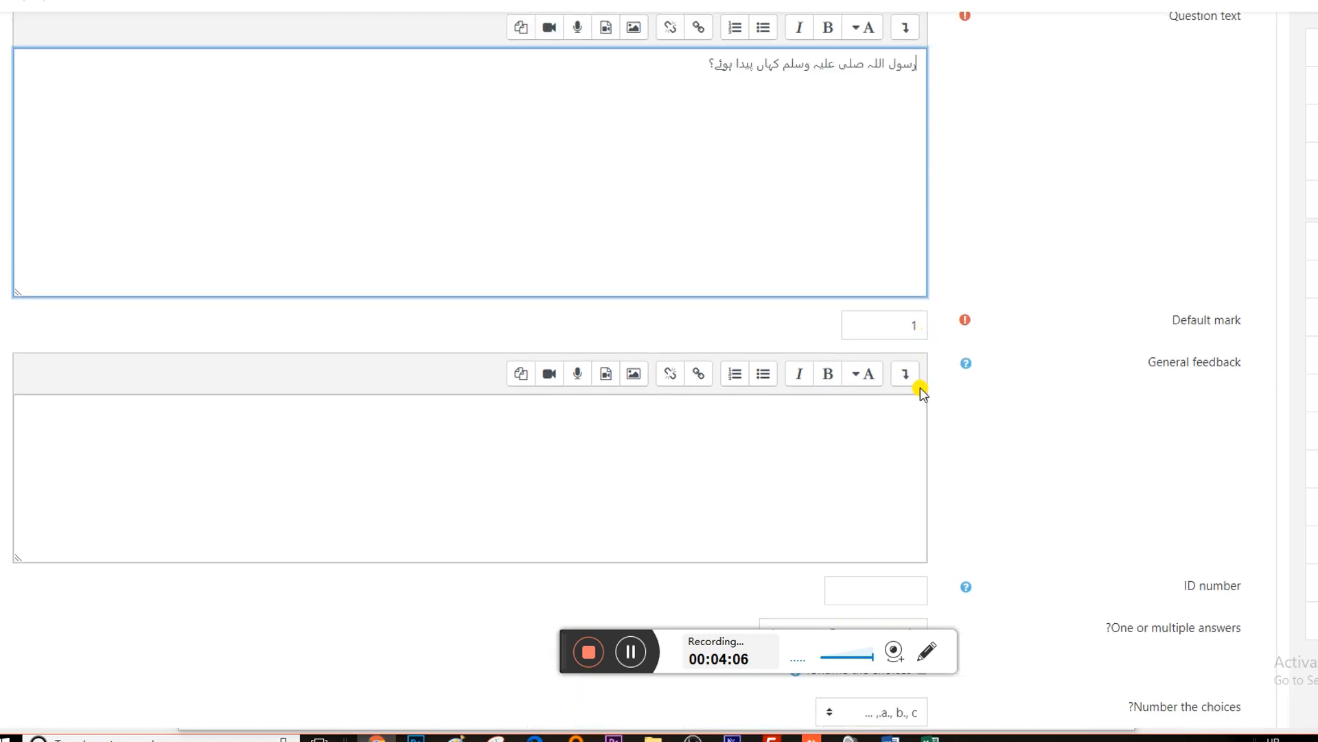
double_click(916, 324)
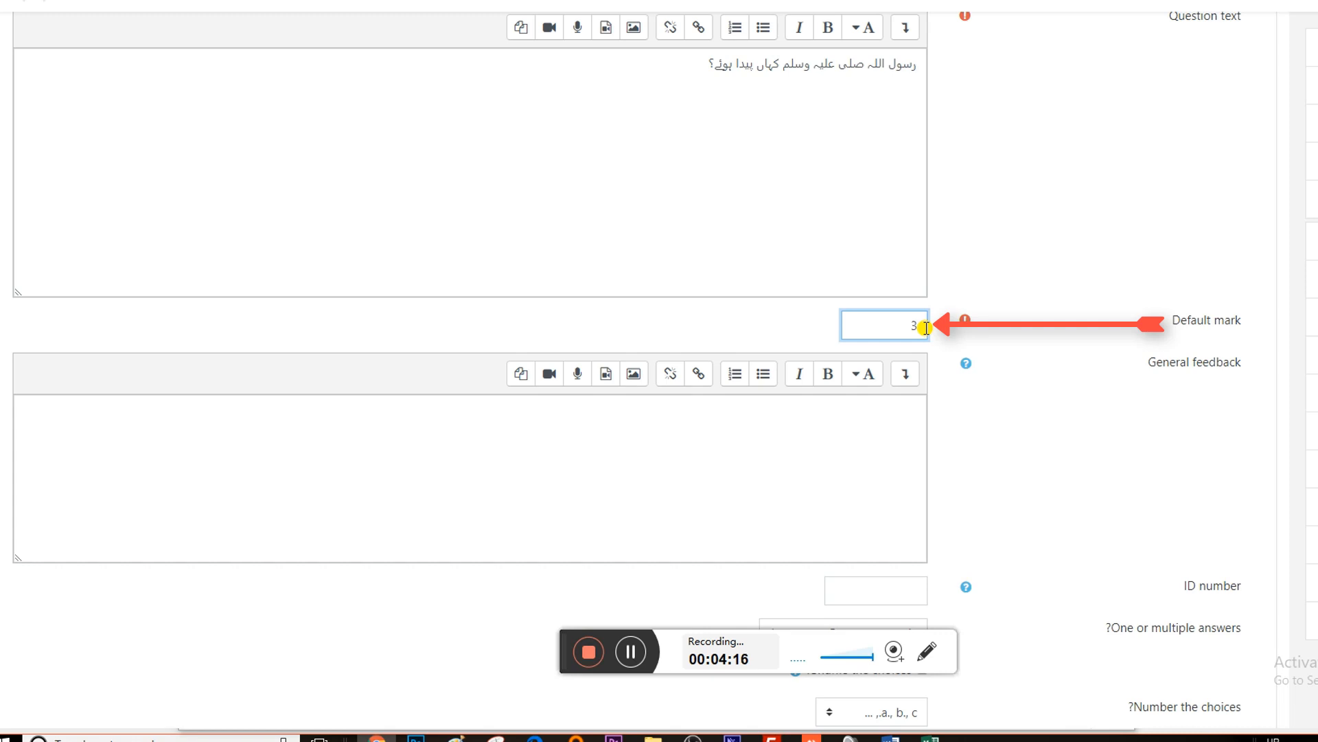
- Paste the copied option "مکہ میں" as the answer text of Choice 1
scroll(930, 370, "down", 6)
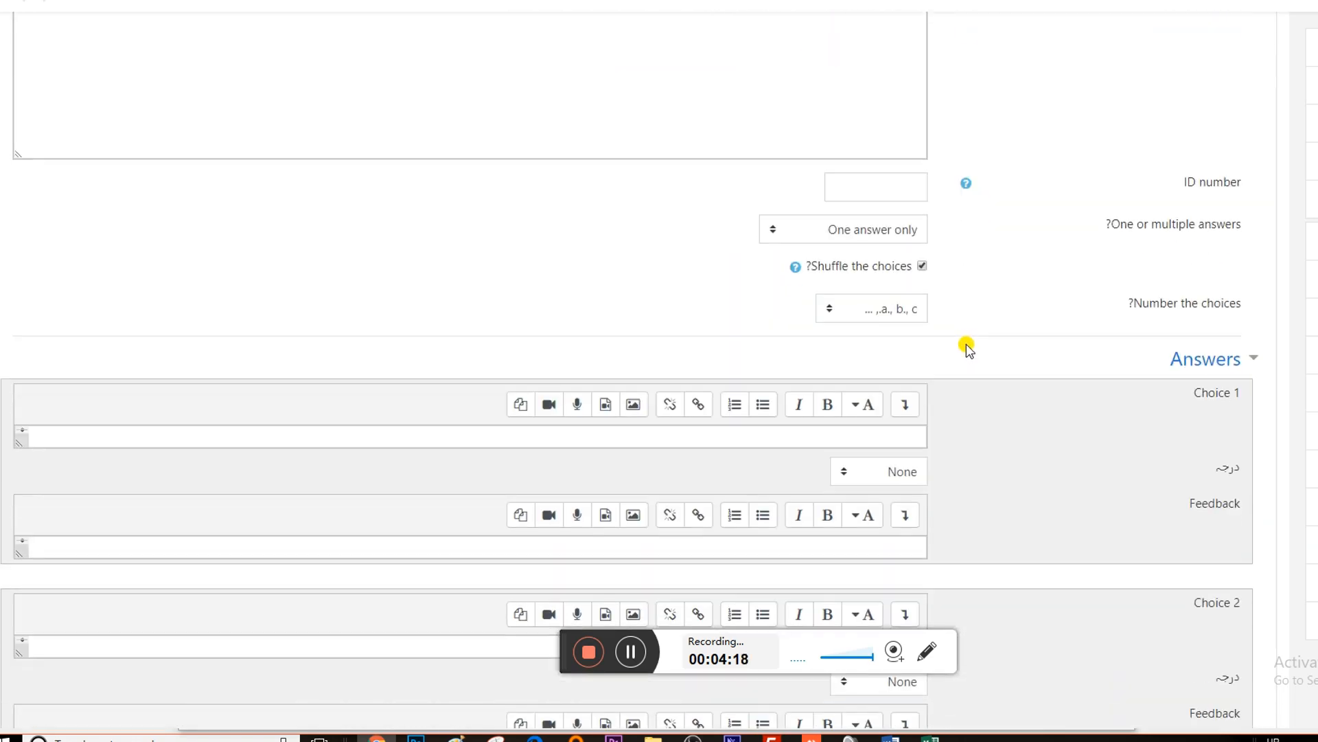
scroll(968, 316, "down", 2)
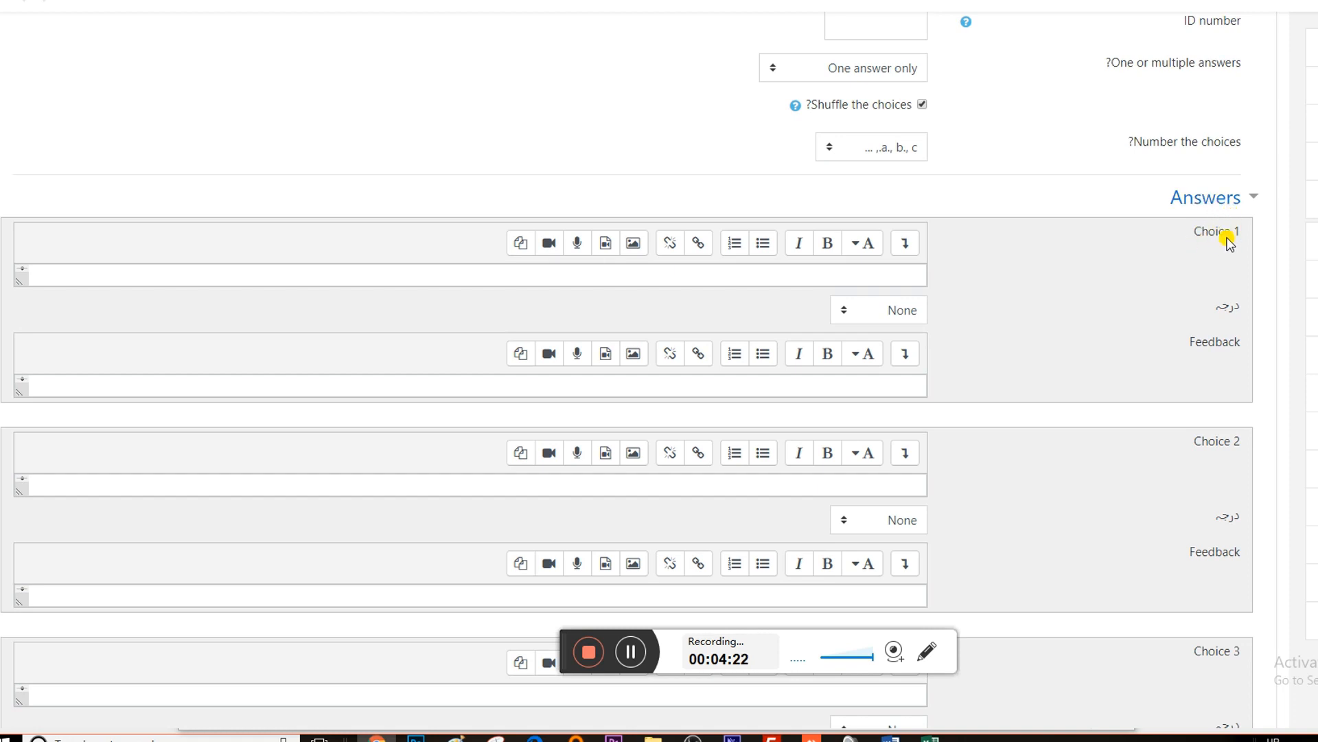
left_click_drag(1205, 236, 1196, 237)
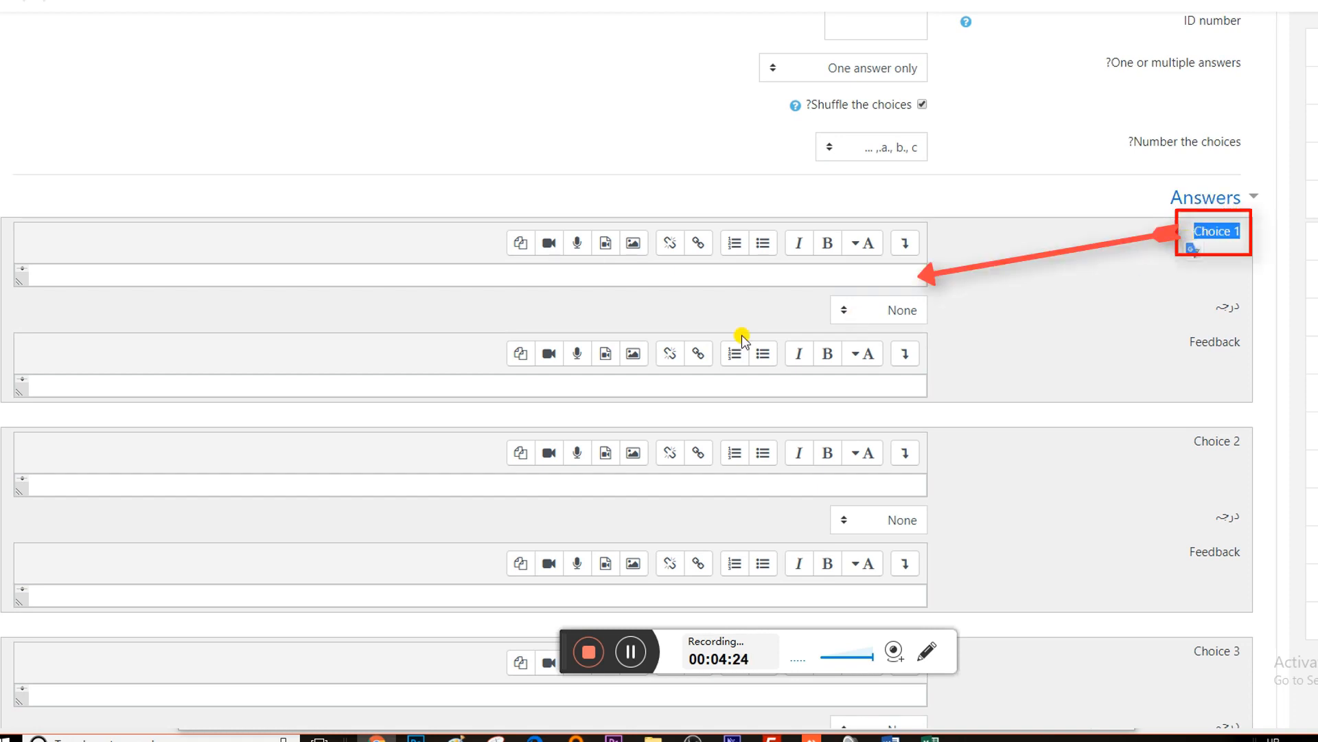
left_click(905, 275)
right_click(900, 275)
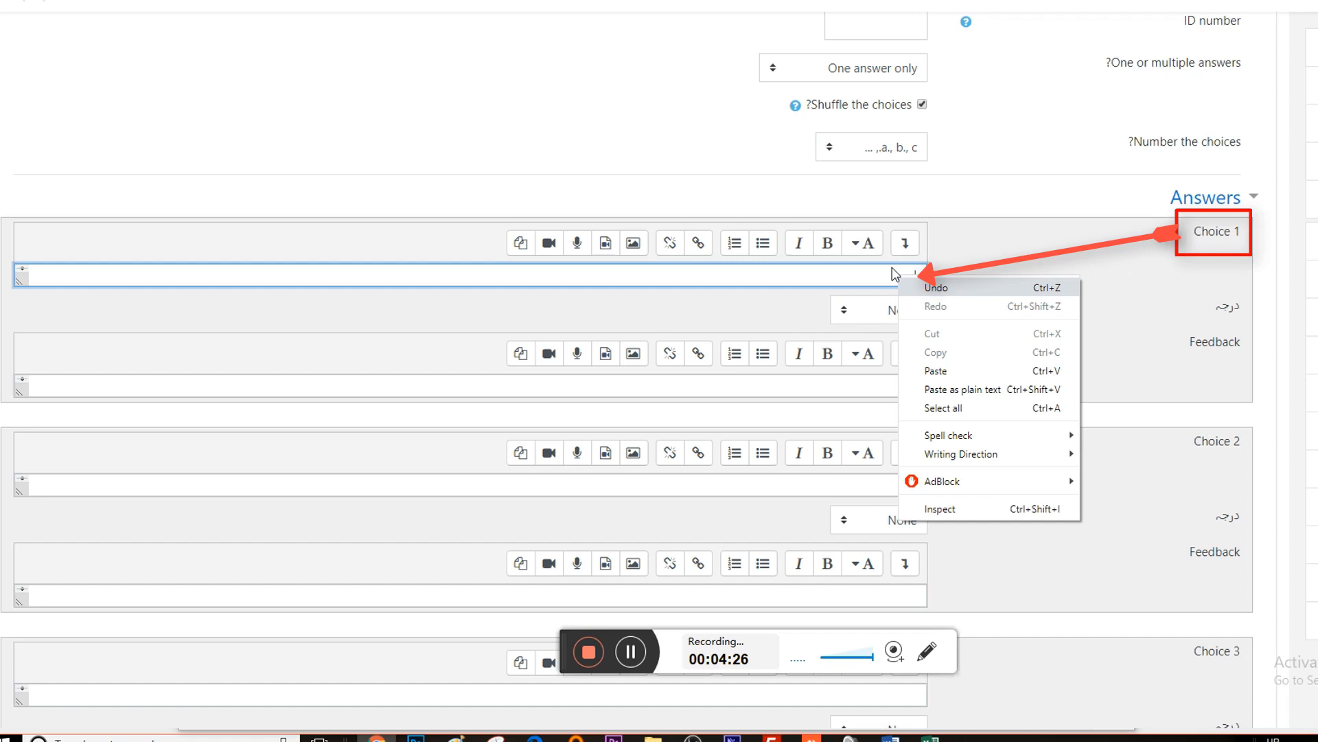
left_click(957, 369)
- Copy question 1's second answer option, "مدینہ میں", from the Word exam paper and return to Chrome
scroll(924, 335, "down", 1)
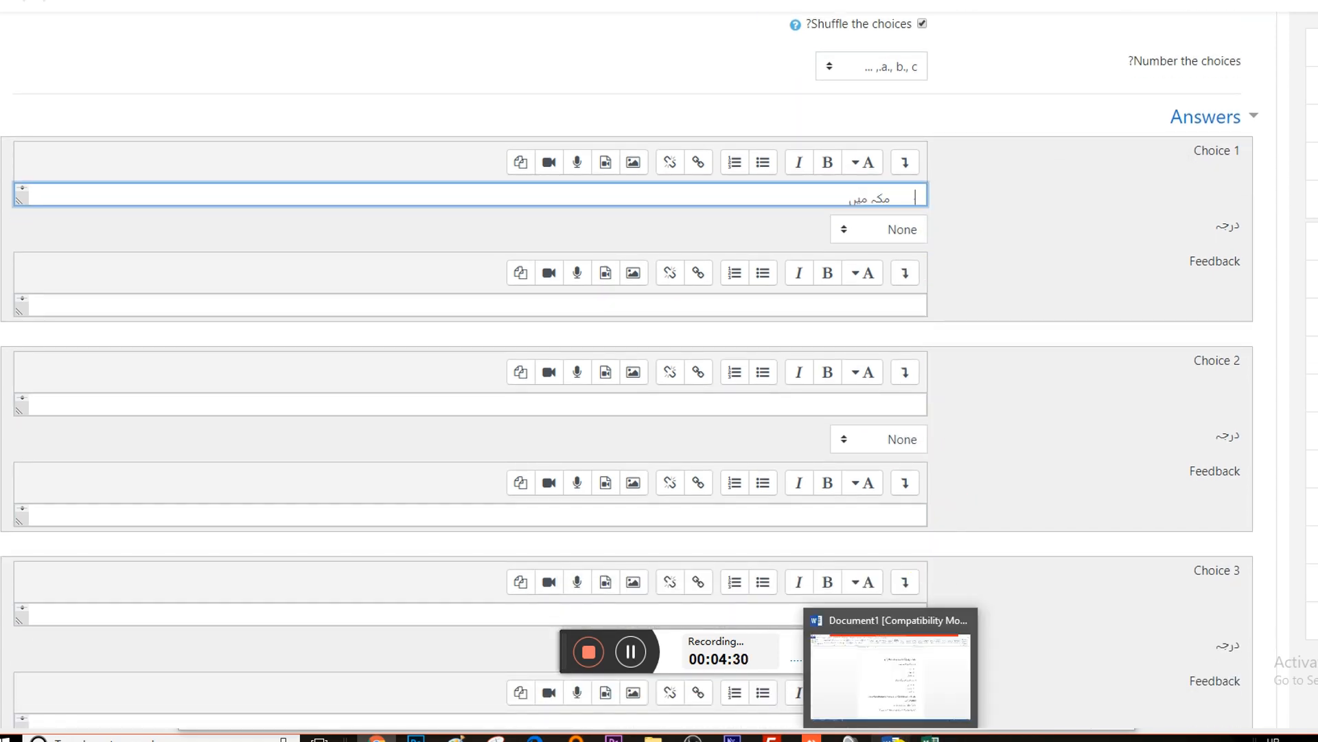
left_click(891, 738)
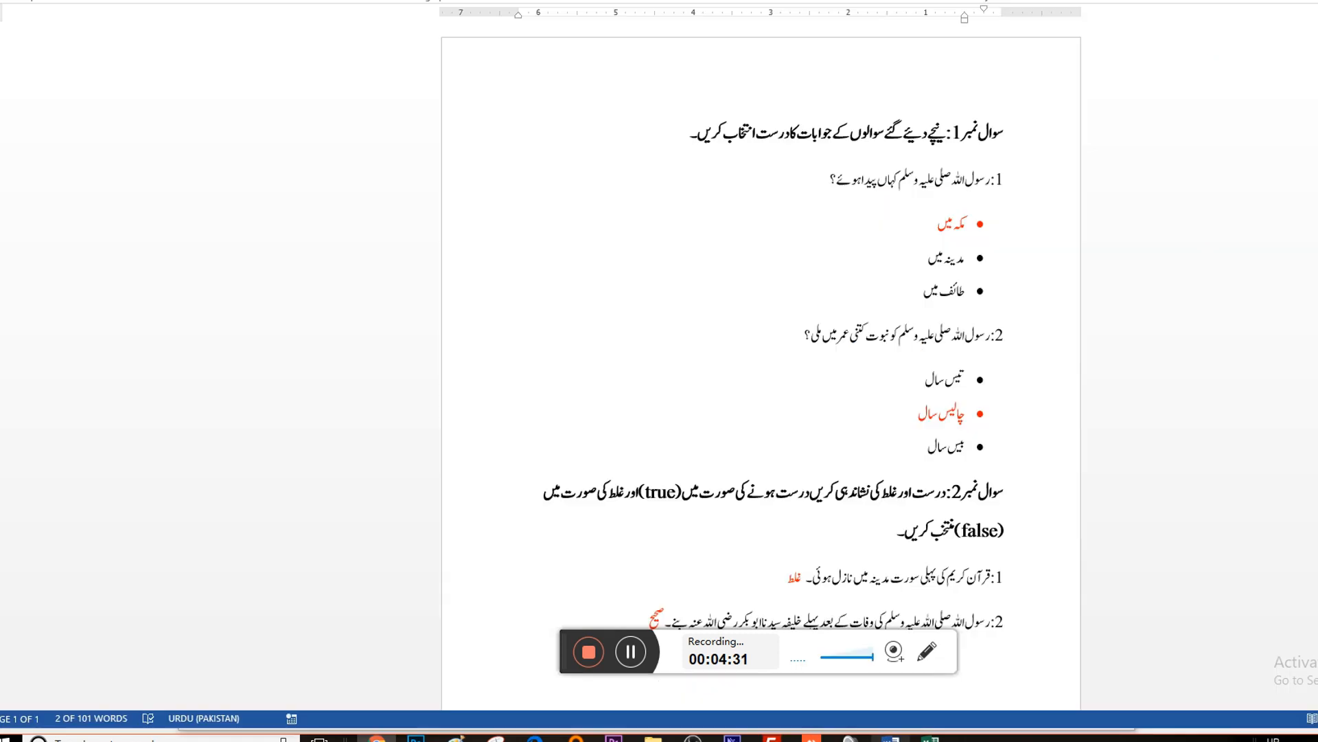
left_click_drag(929, 257, 964, 258)
right_click(954, 265)
left_click(980, 288)
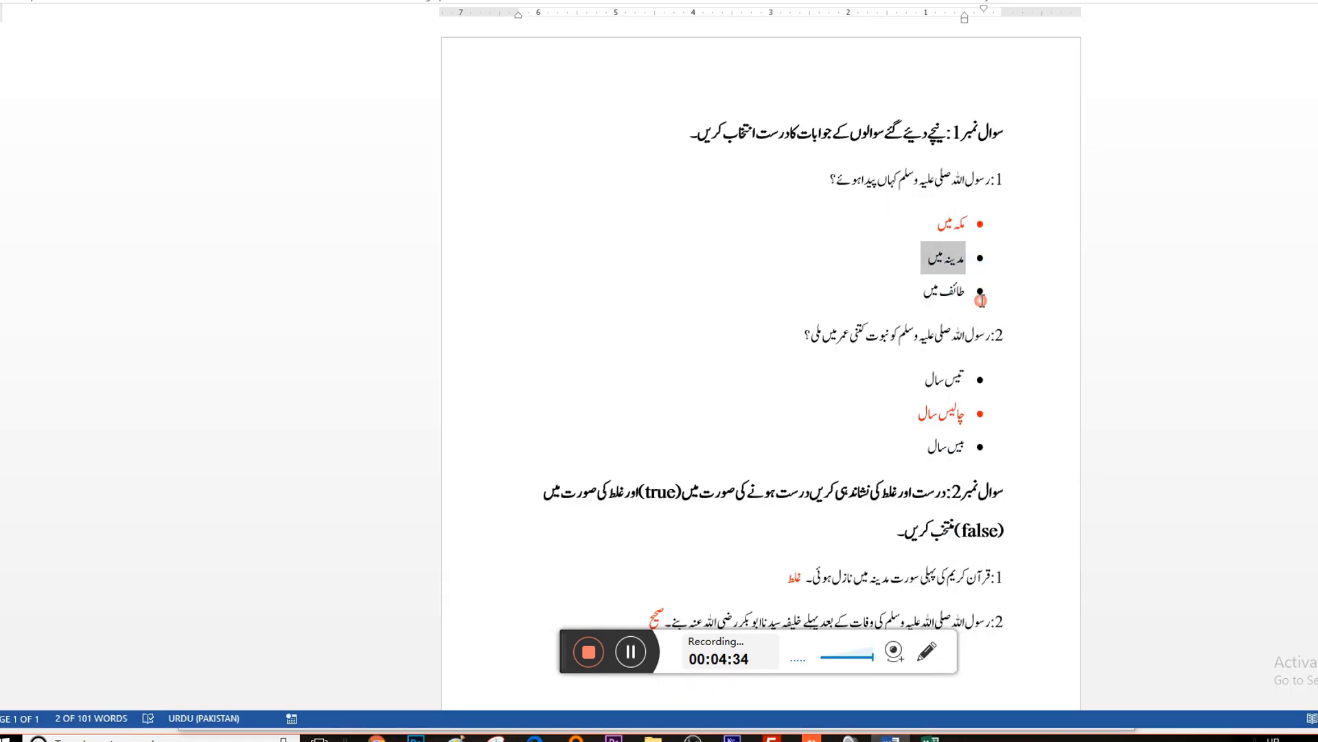
left_click(377, 738)
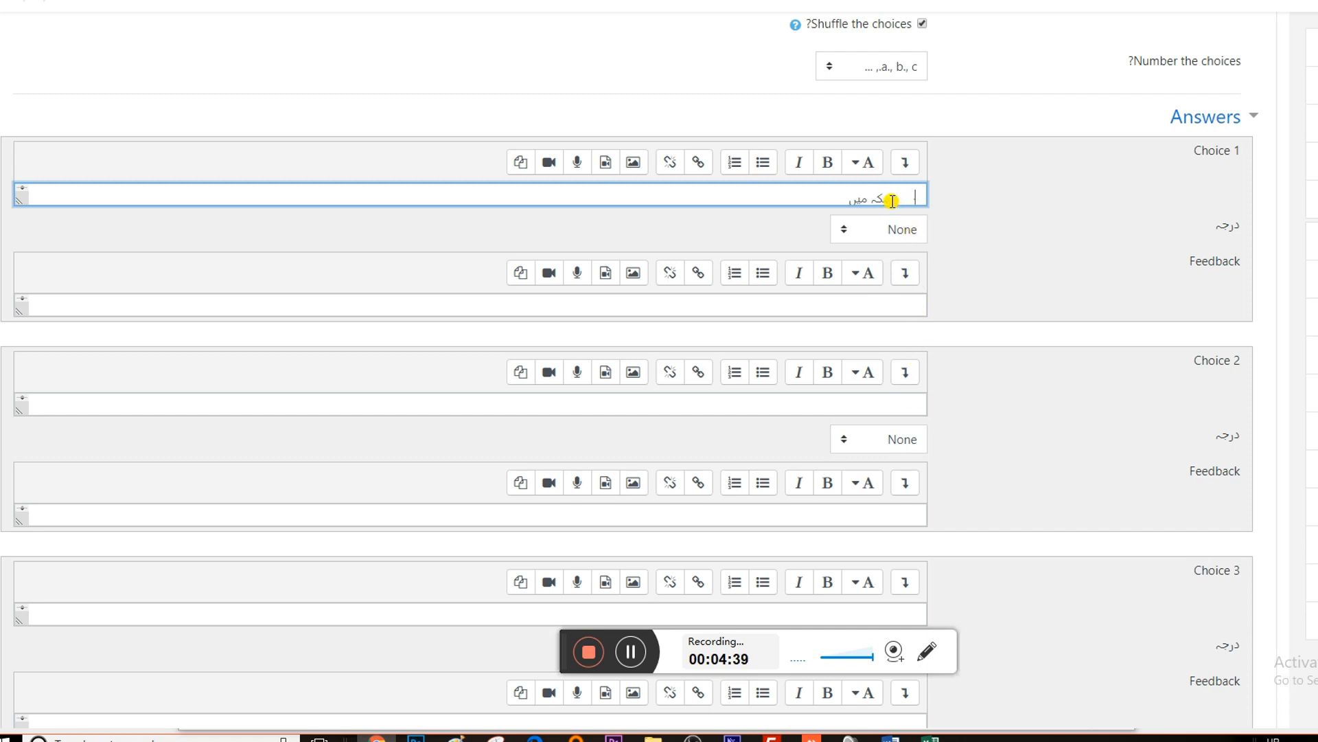
left_click_drag(833, 198, 864, 194)
left_click(878, 303)
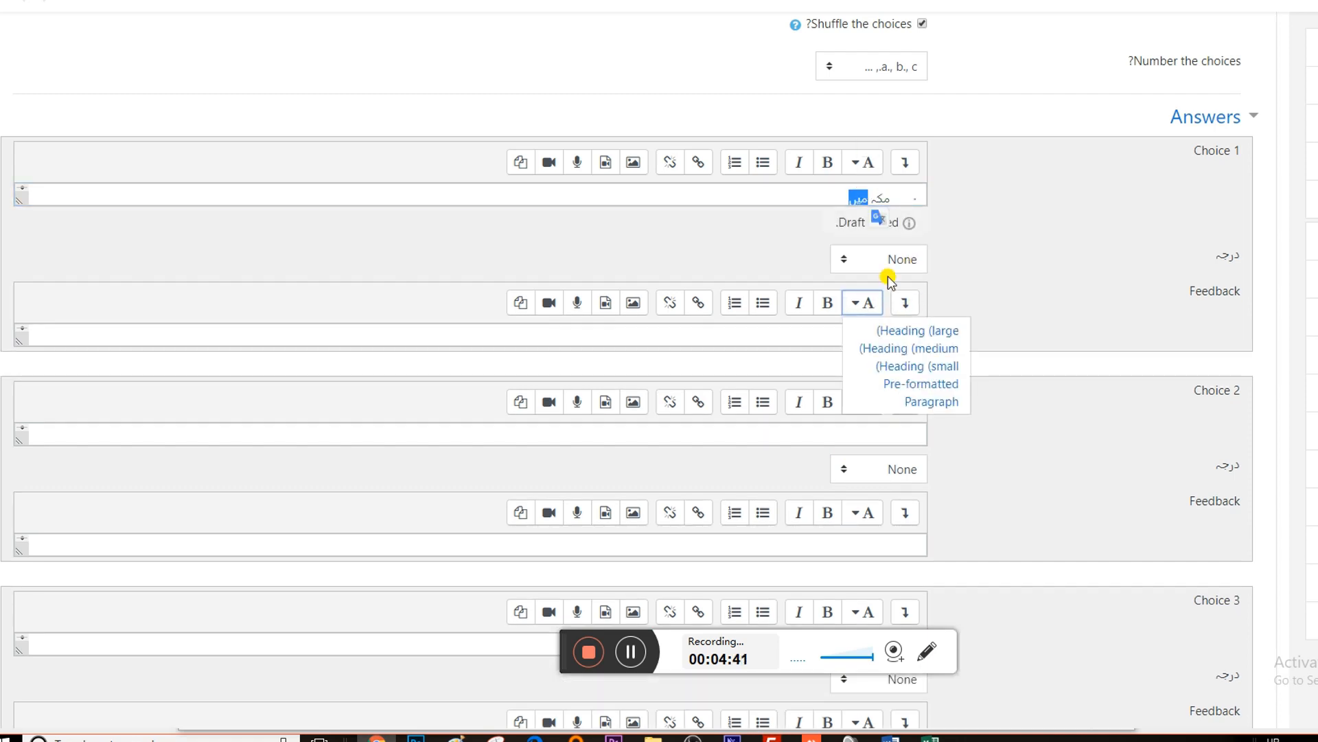
left_click(823, 191)
left_click(918, 338)
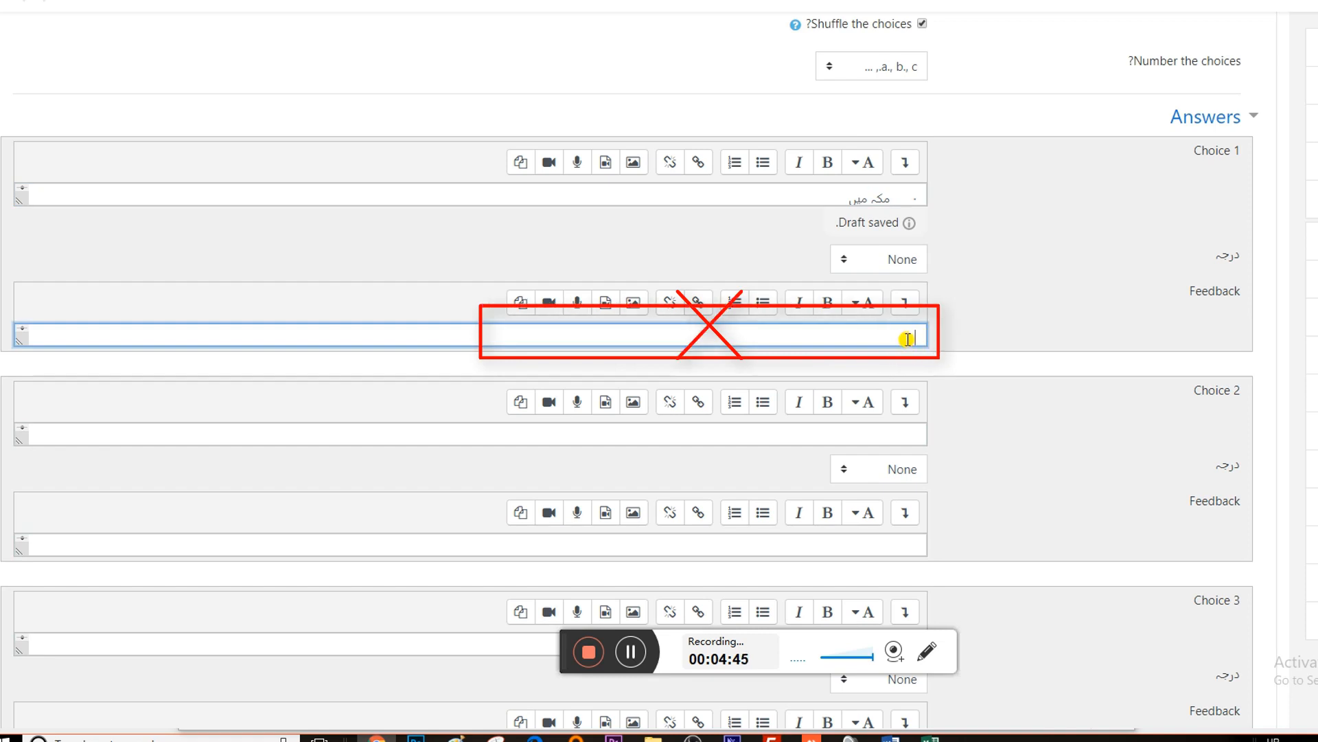
left_click_drag(1242, 261, 1205, 265)
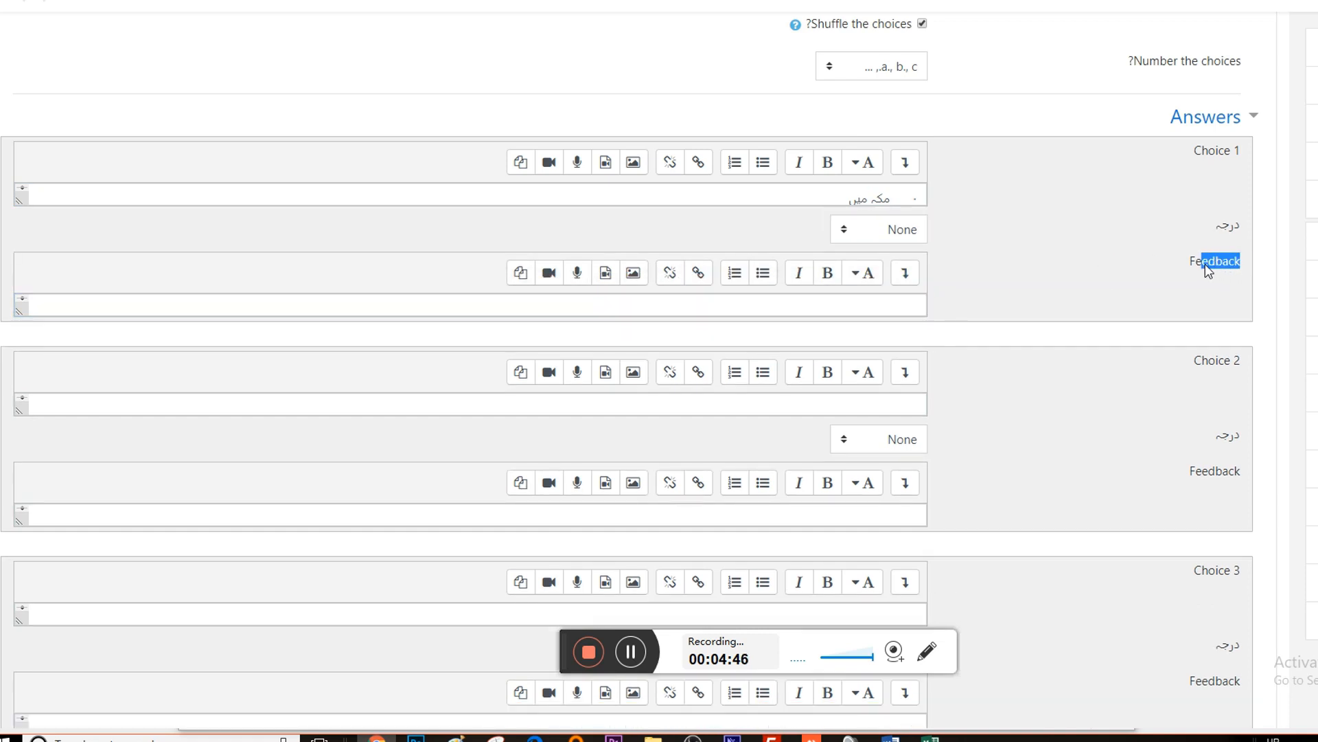
left_click(863, 305)
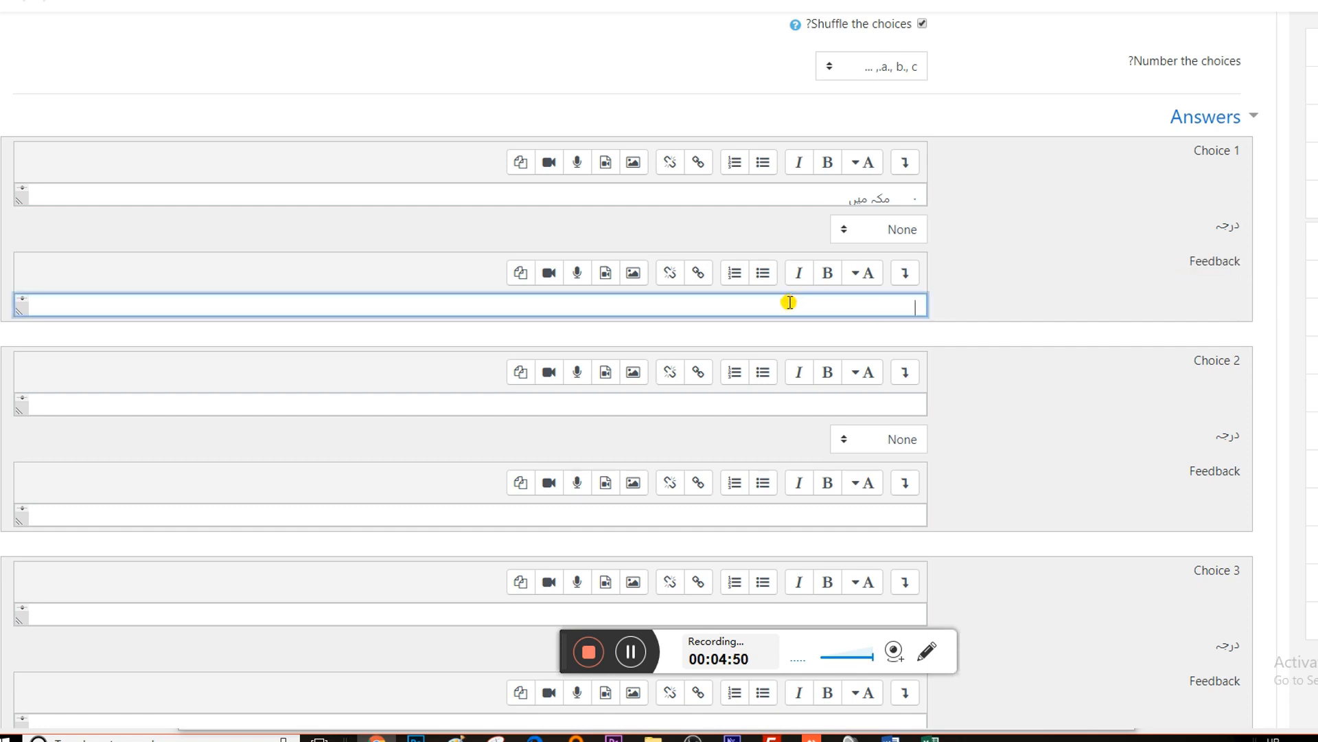
- Paste the copied option "مدینہ میں" as the answer text of Choice 2
left_click(905, 403)
scroll(1212, 378, "down", 1)
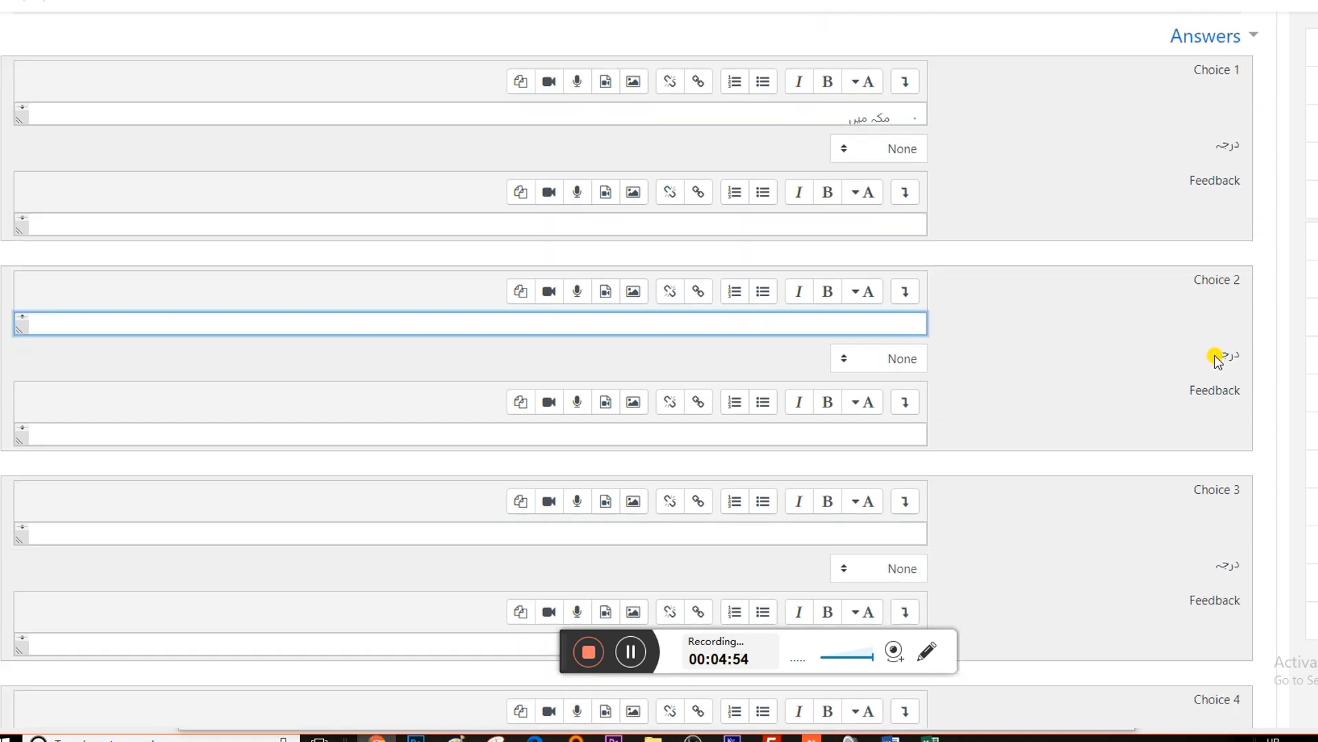
left_click(1238, 273)
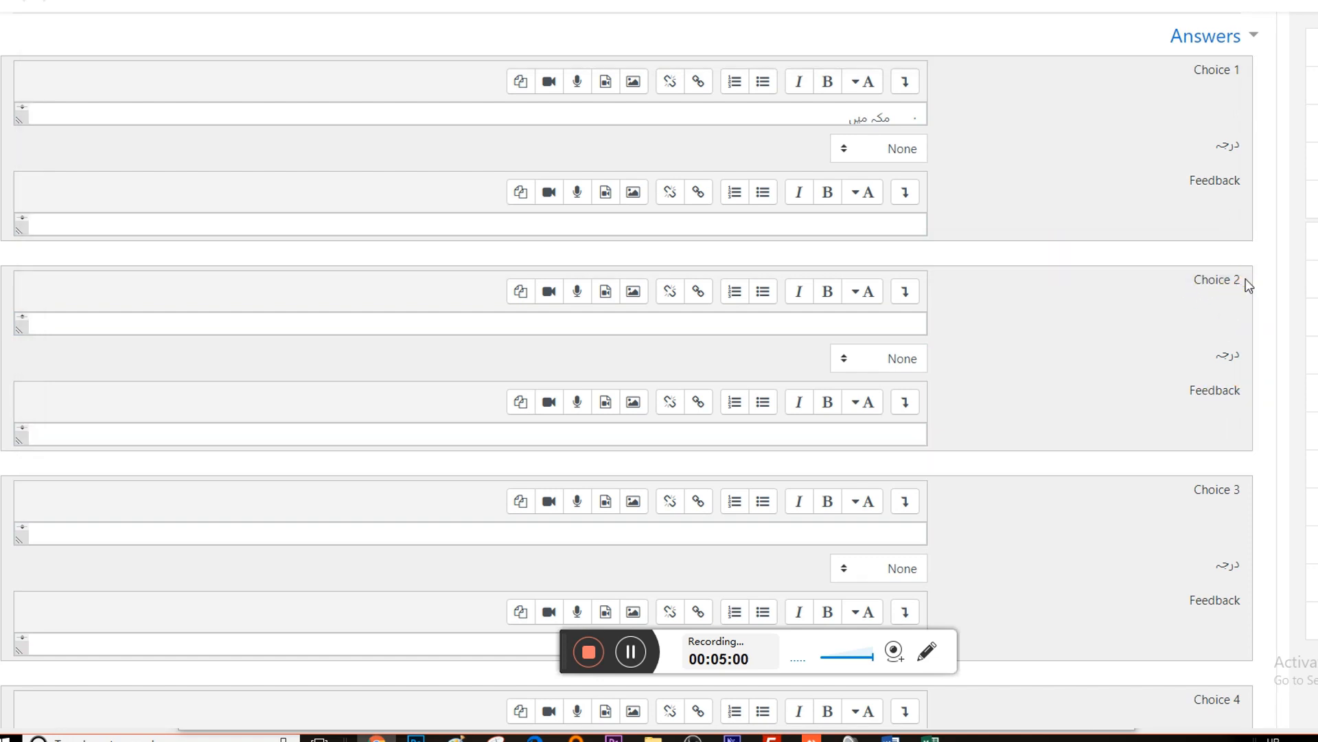
left_click_drag(1244, 280, 1198, 288)
left_click(858, 321)
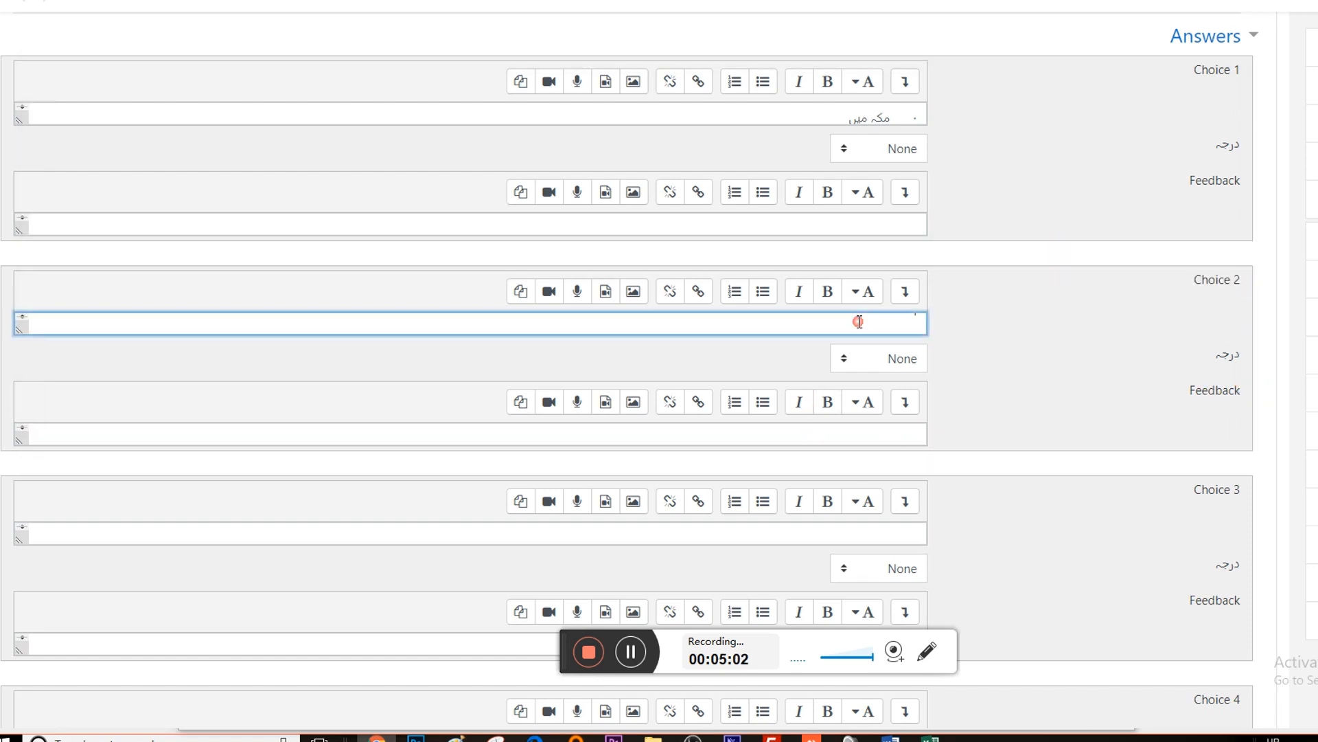
right_click(893, 324)
left_click(932, 426)
- Copy question 1's third answer option, "طائف میں", from the Word exam paper and return to Chrome
left_click(891, 738)
left_click(921, 291)
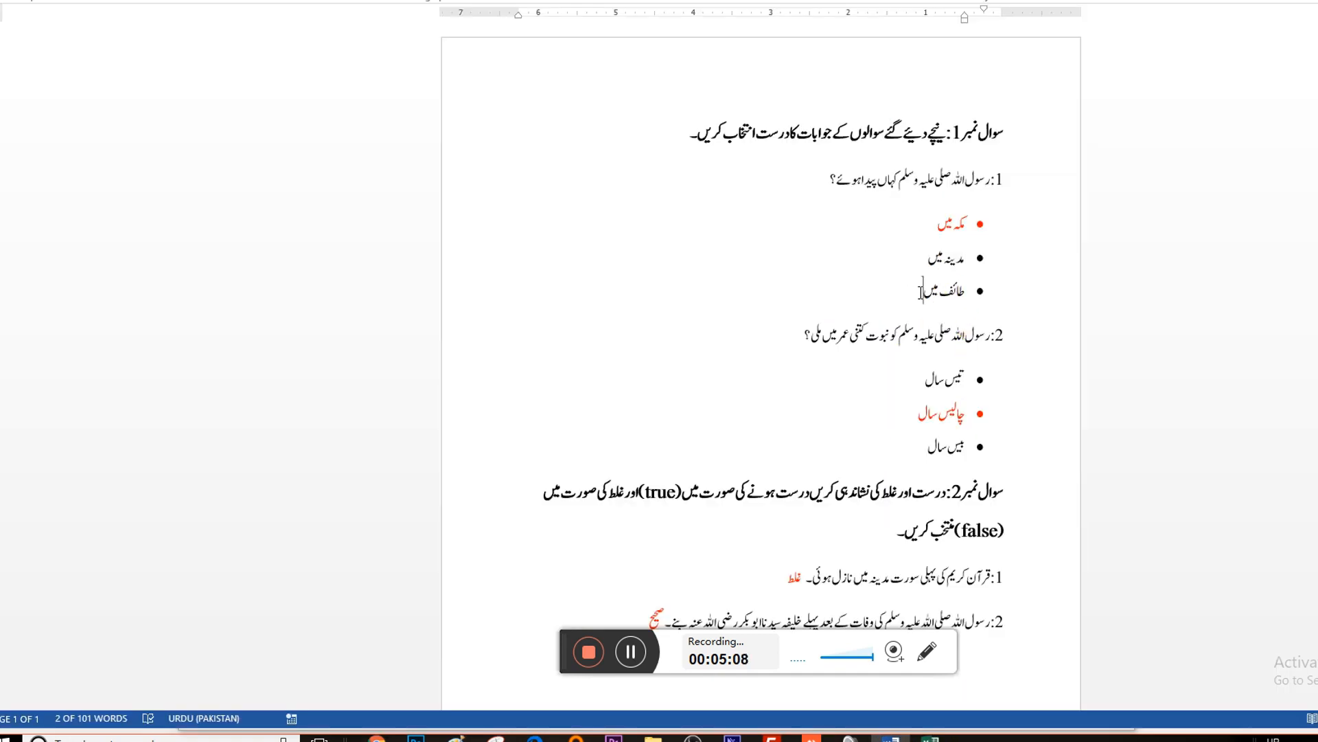
left_click_drag(921, 291, 945, 294)
right_click(945, 294)
left_click(992, 331)
left_click(378, 734)
left_click(377, 738)
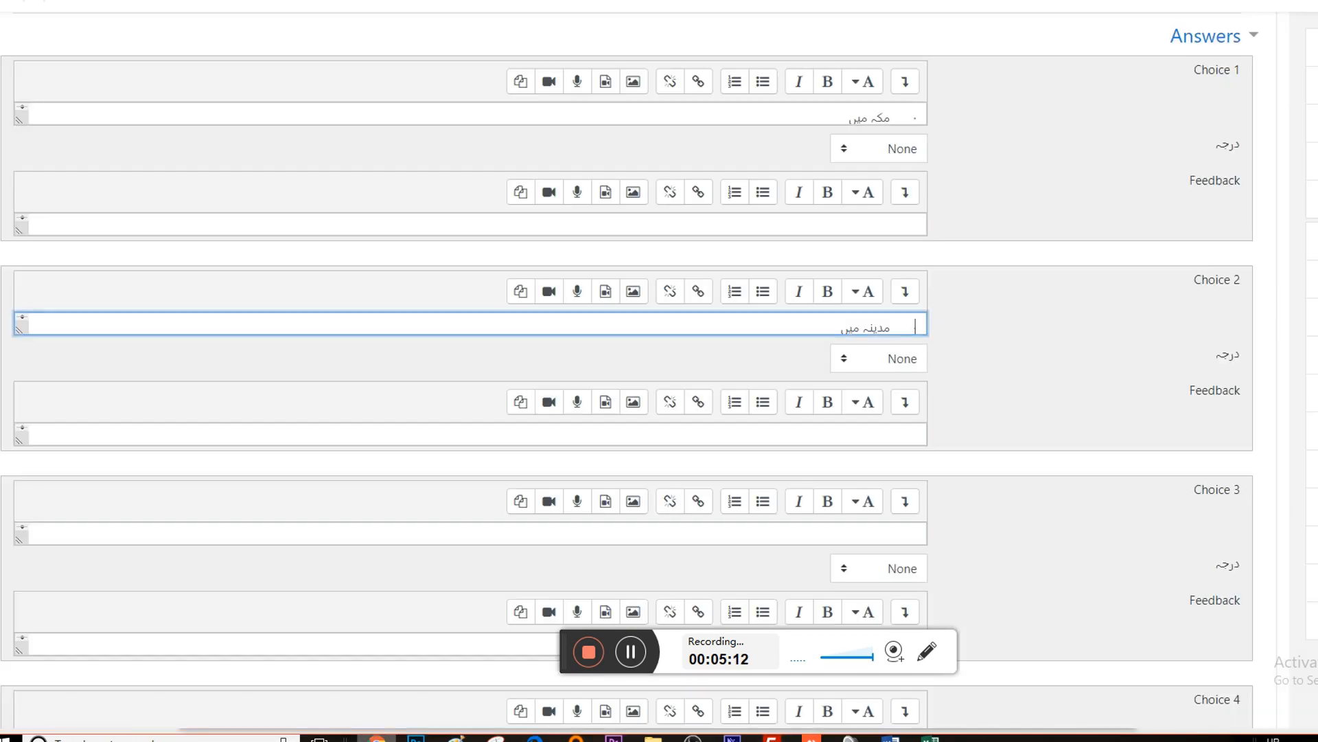
- Paste the copied option "طائف میں" as the answer text of Choice 3
scroll(905, 465, "down", 4)
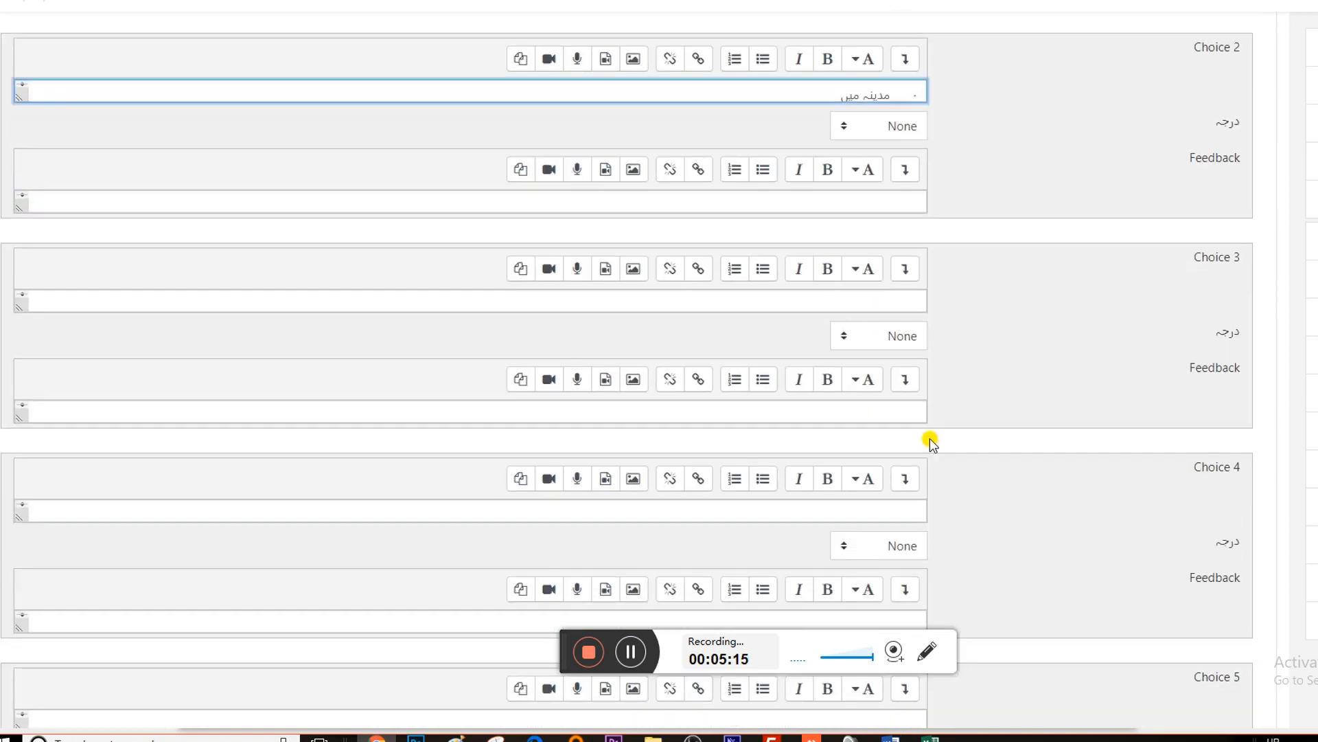
left_click(895, 290)
right_click(895, 294)
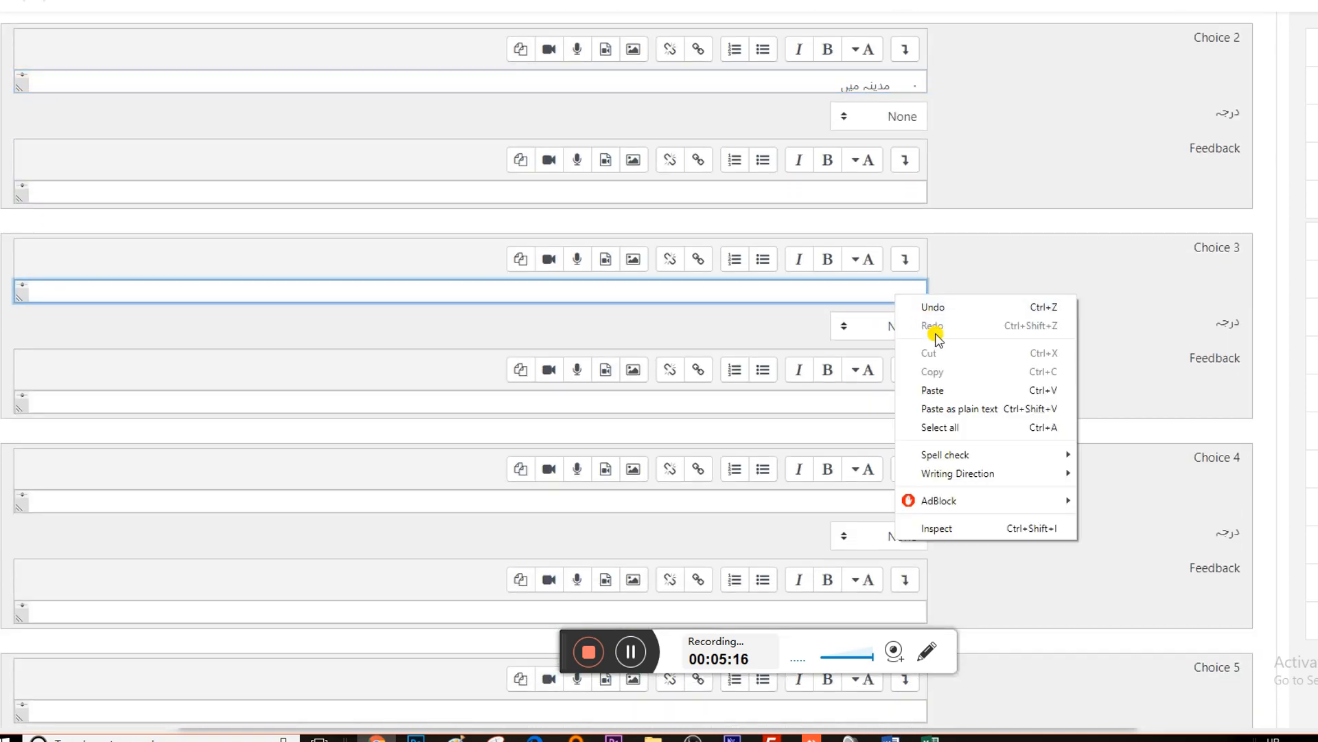
left_click(924, 390)
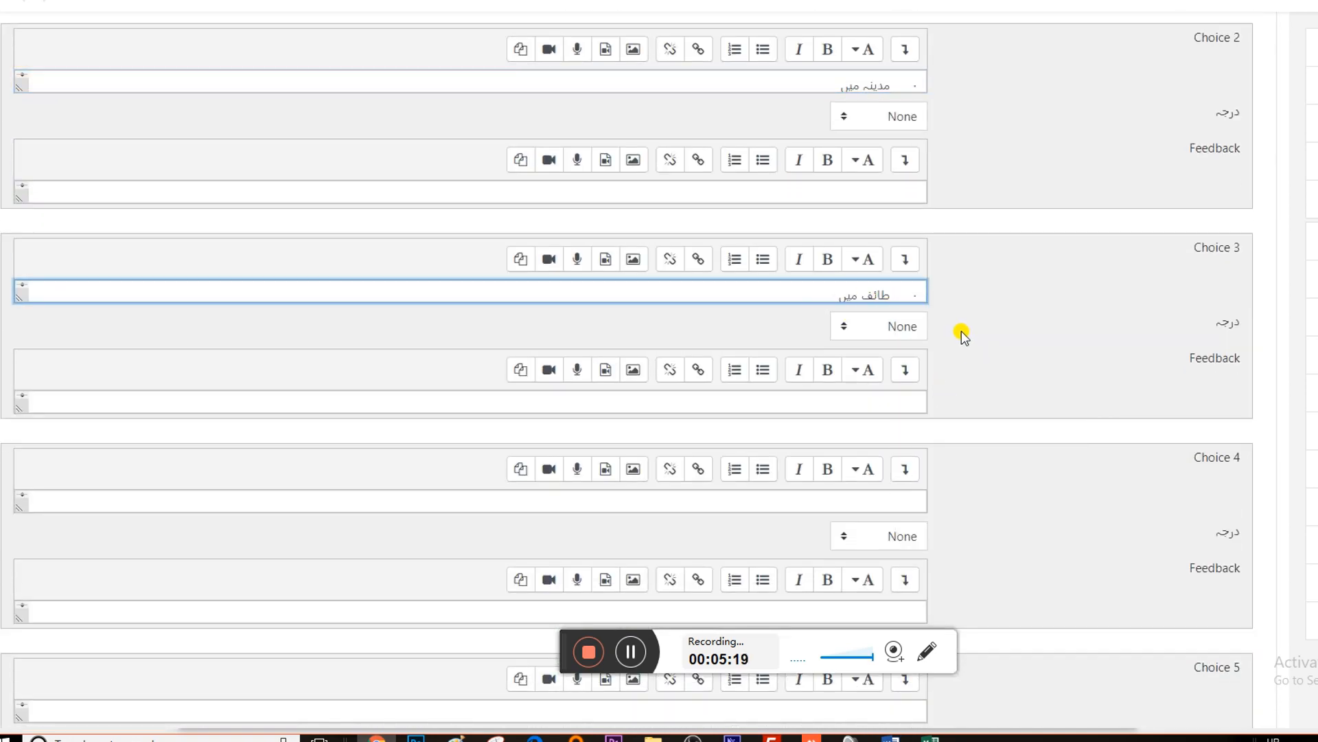
- Check in the Word exam paper which option of question 1 is marked correct and return to the answer choices in Chrome
scroll(966, 327, "up", 3)
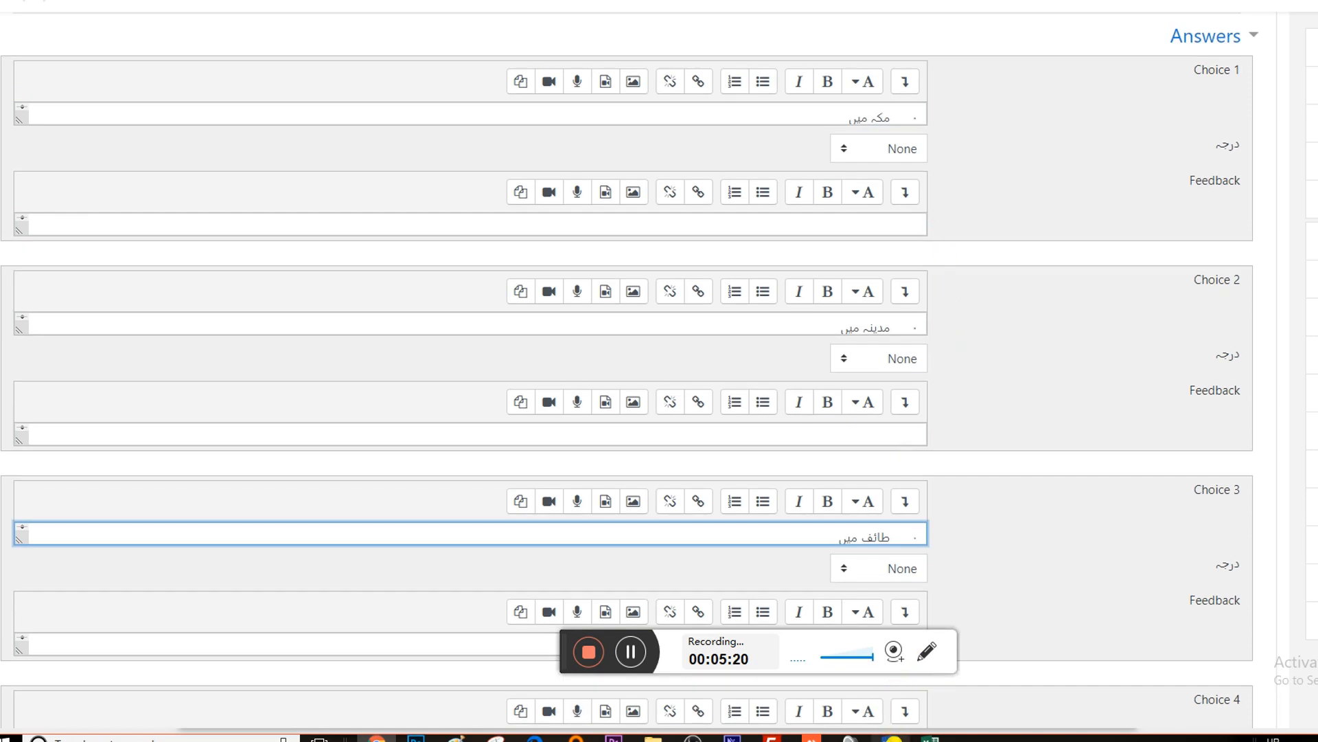
left_click(893, 739)
left_click(956, 222)
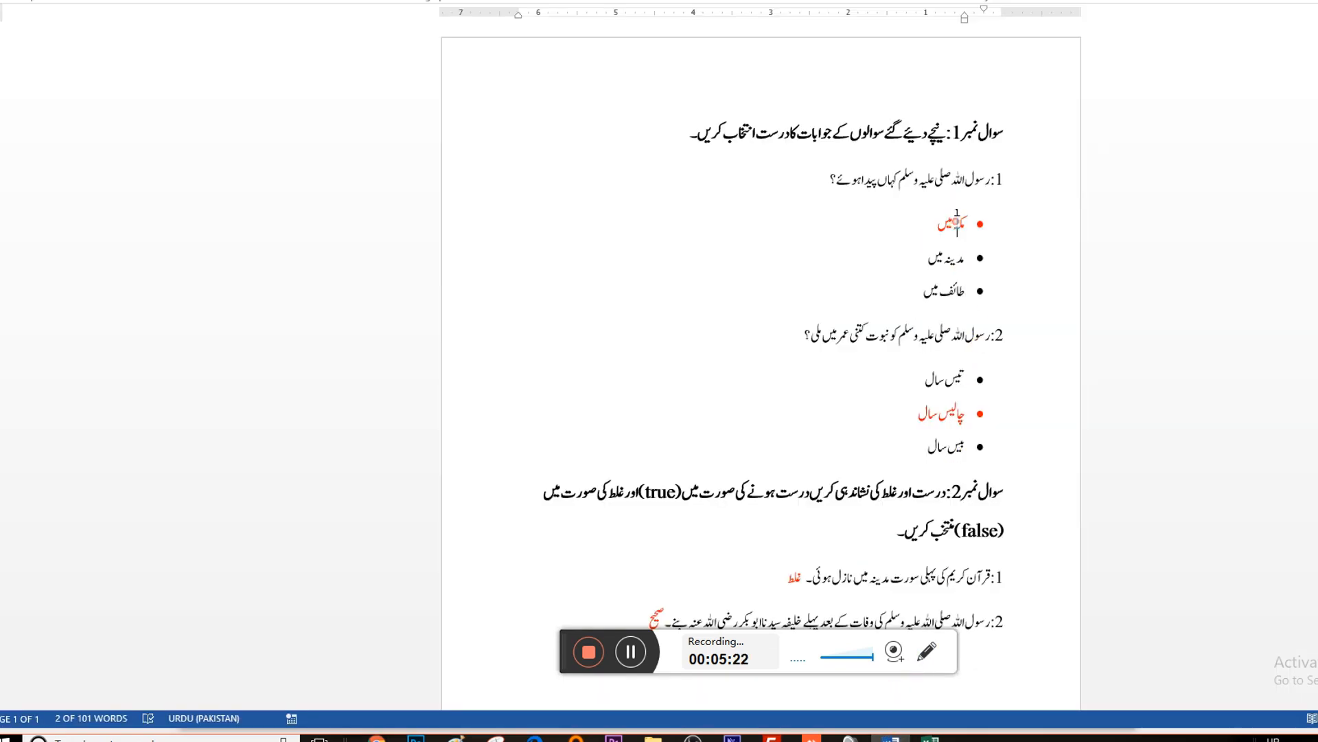
left_click(384, 738)
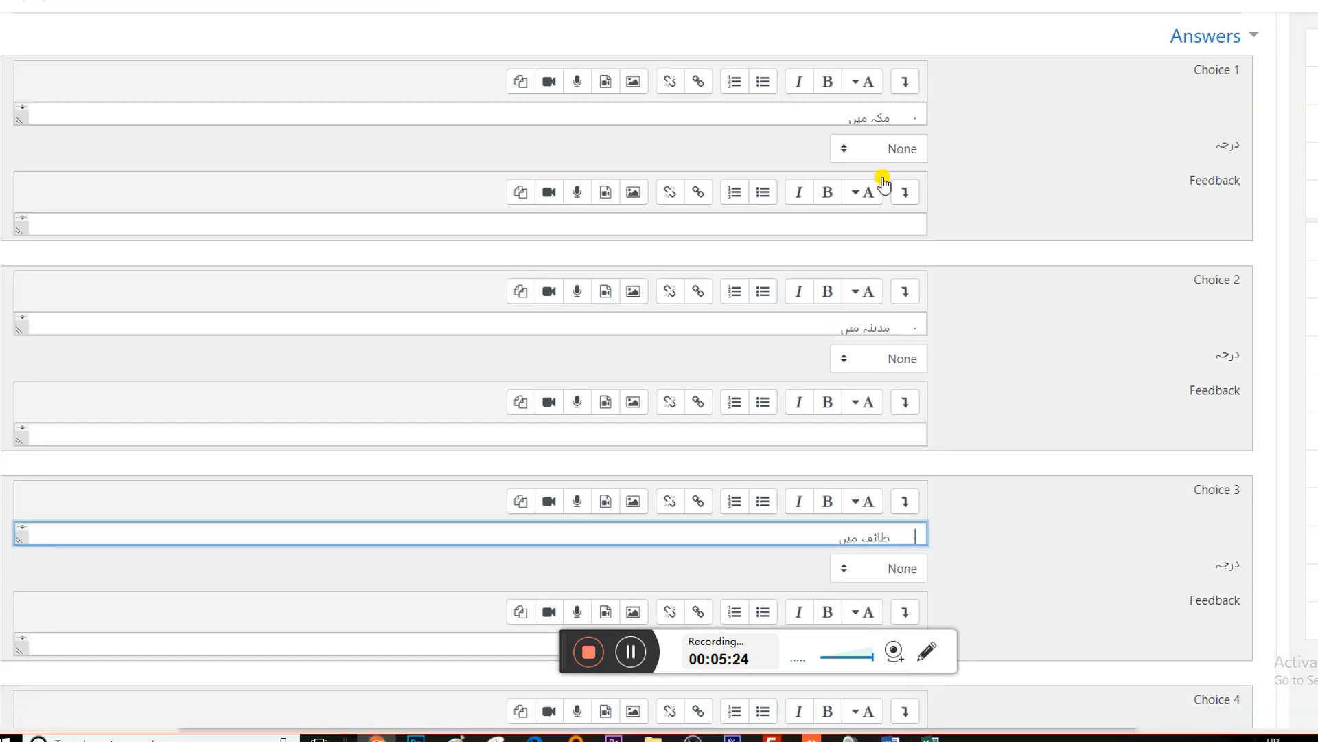
- Set the grade of Choice 1, "مکہ میں", to 100% to mark it as the correct answer
scroll(893, 187, "up", 2)
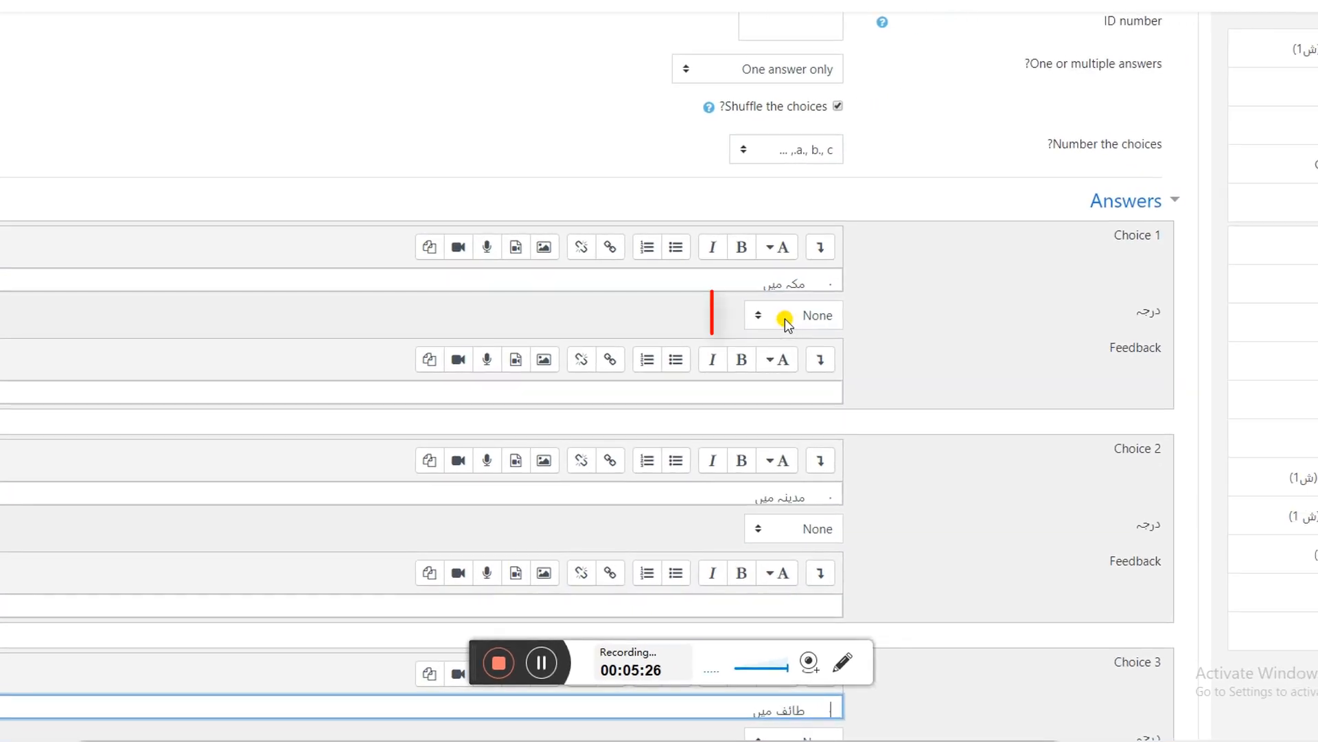
left_click(829, 314)
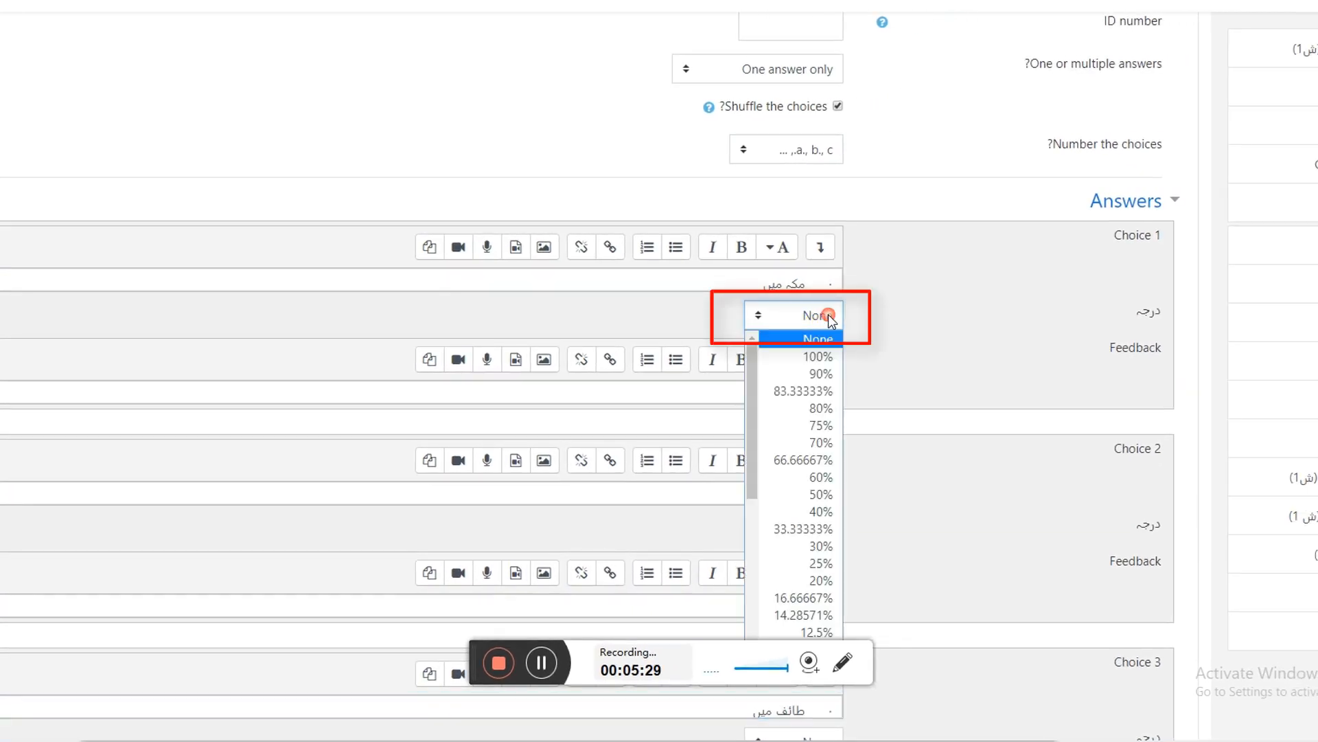
left_click(832, 357)
scroll(818, 288, "up", 1)
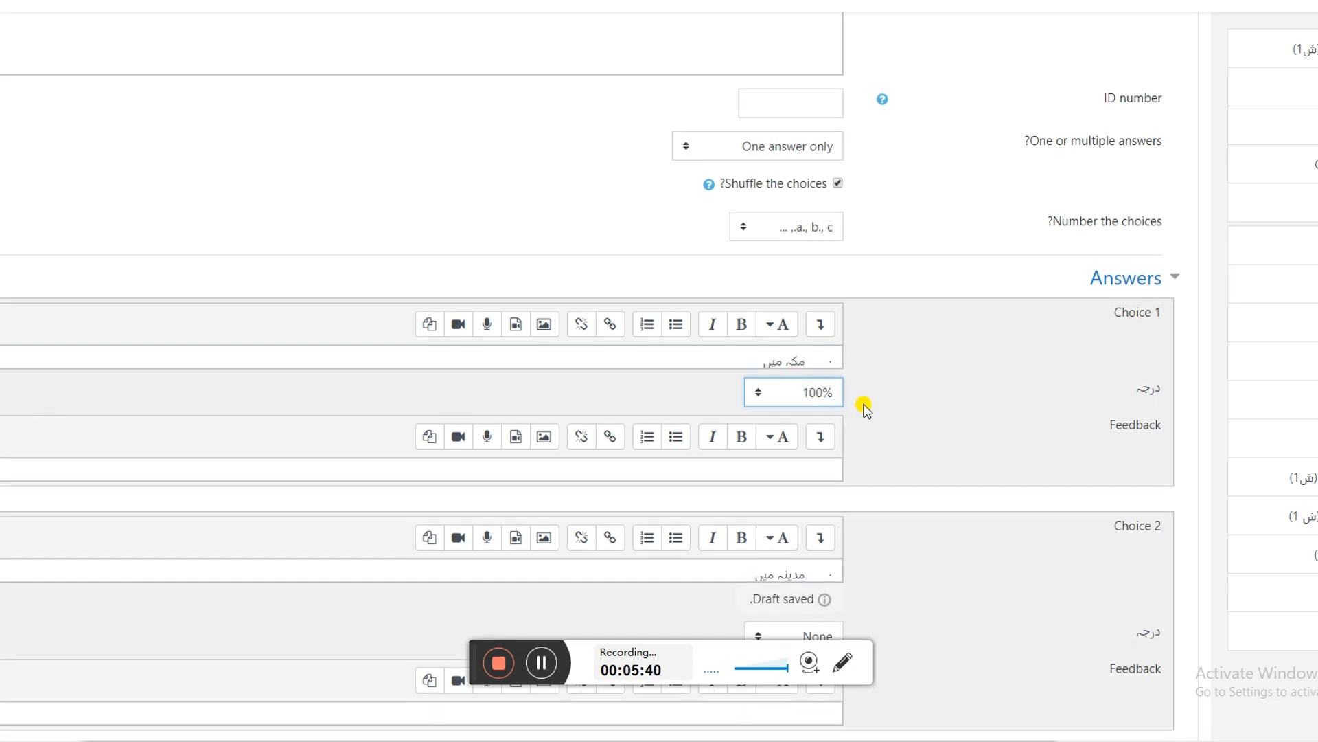
- Save the completed multiple choice question and go back to the quiz editing page
scroll(865, 409, "down", 6)
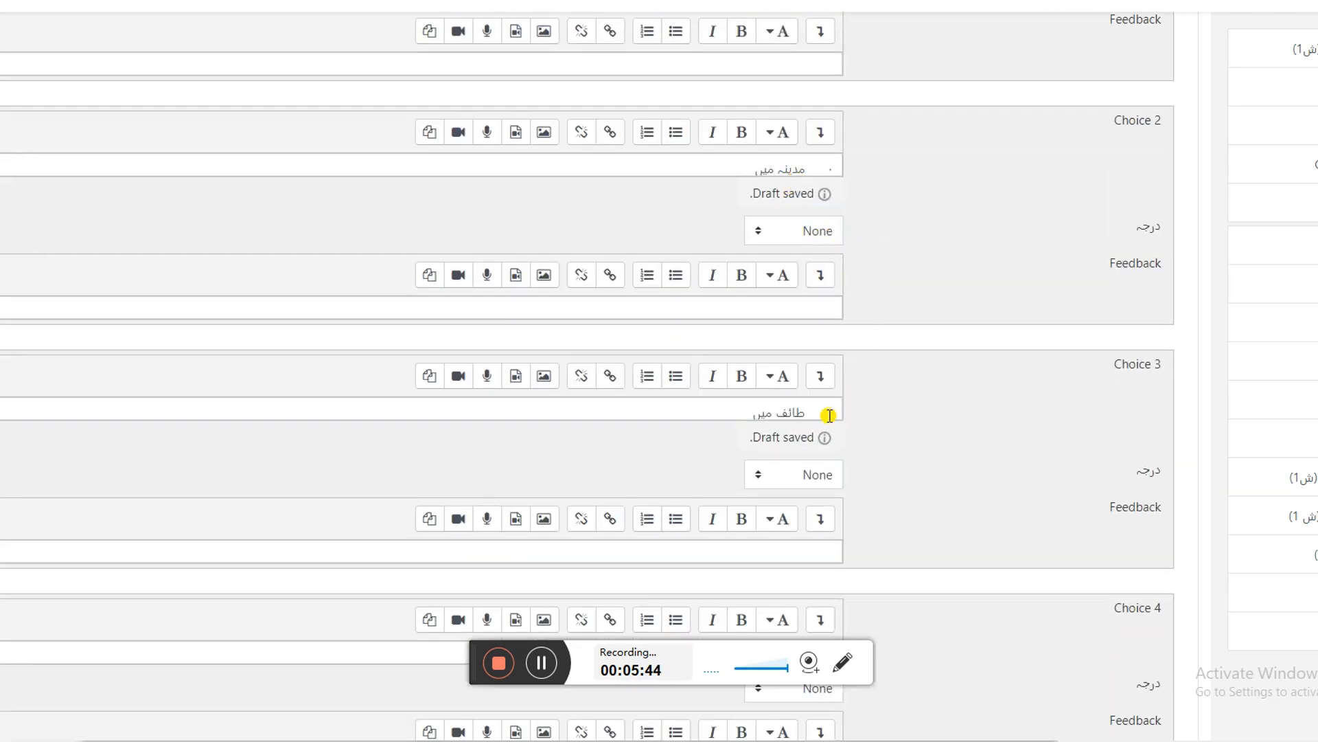
scroll(840, 282, "down", 8)
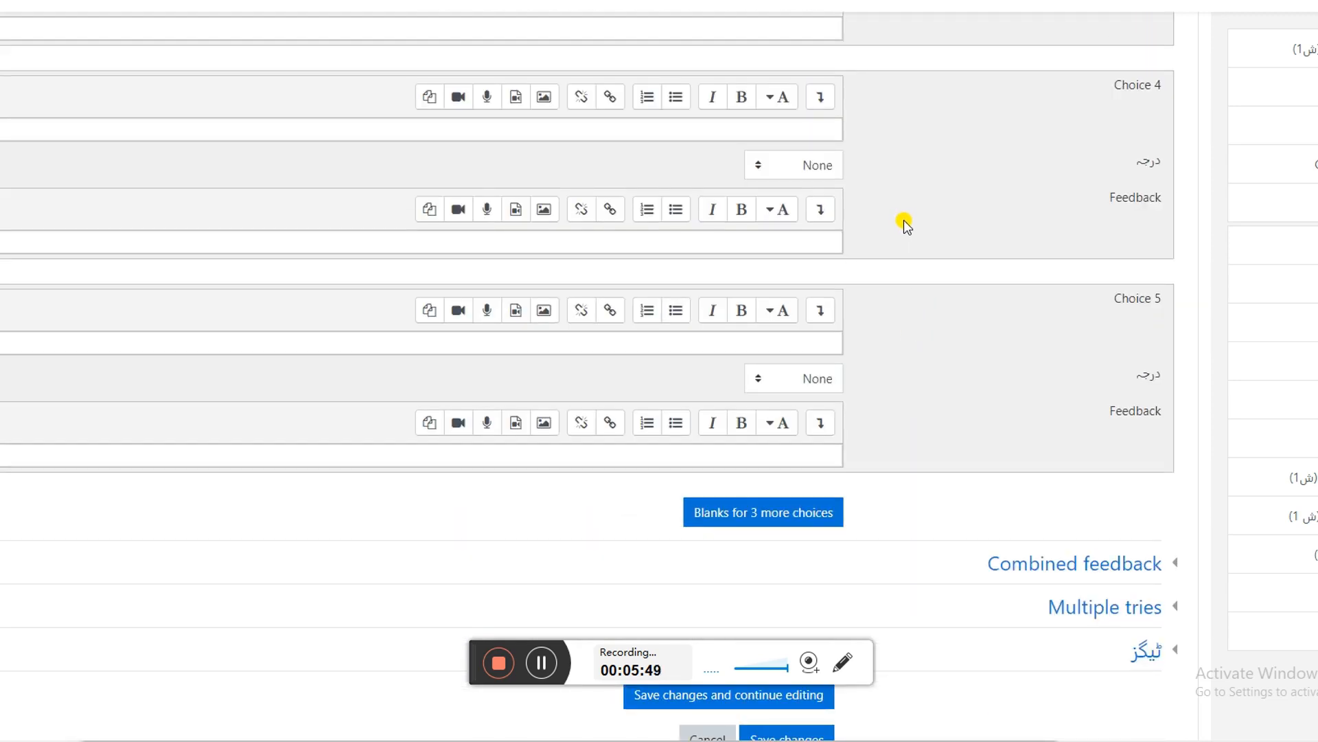
scroll(907, 220, "down", 3)
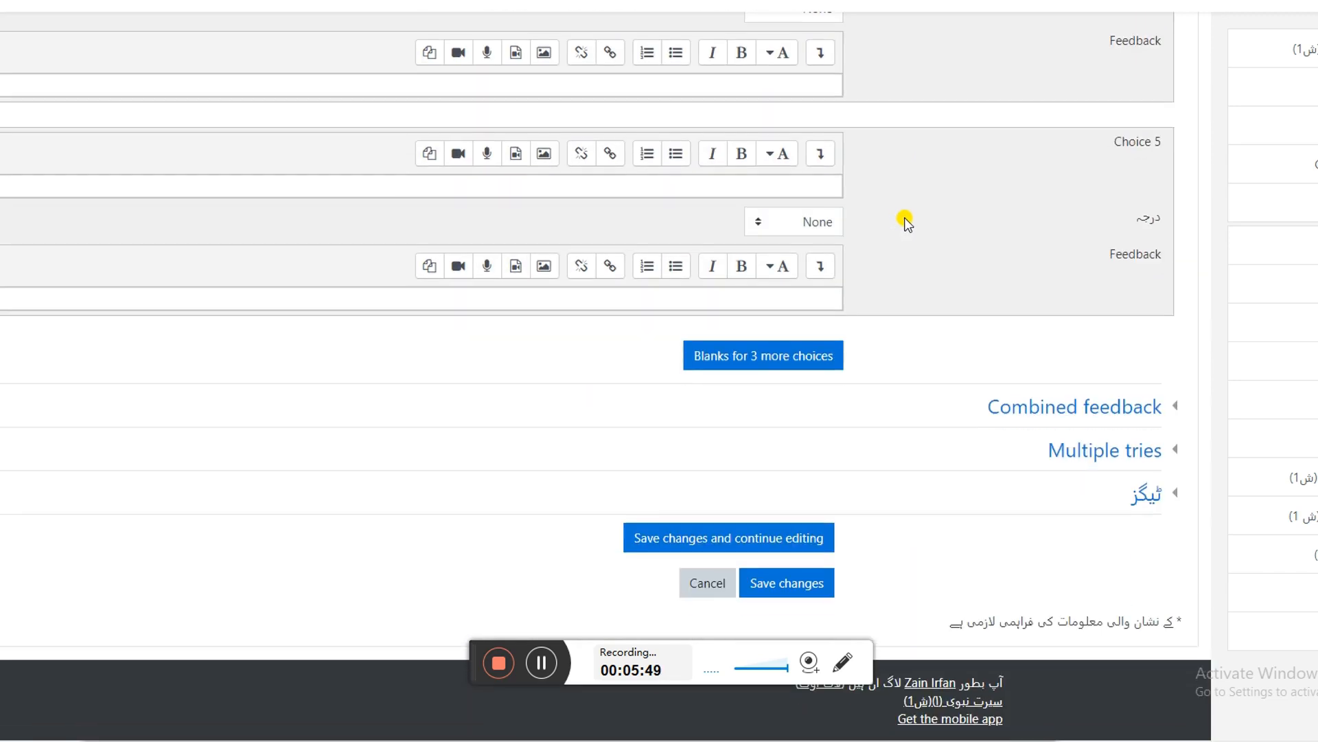
left_click(796, 585)
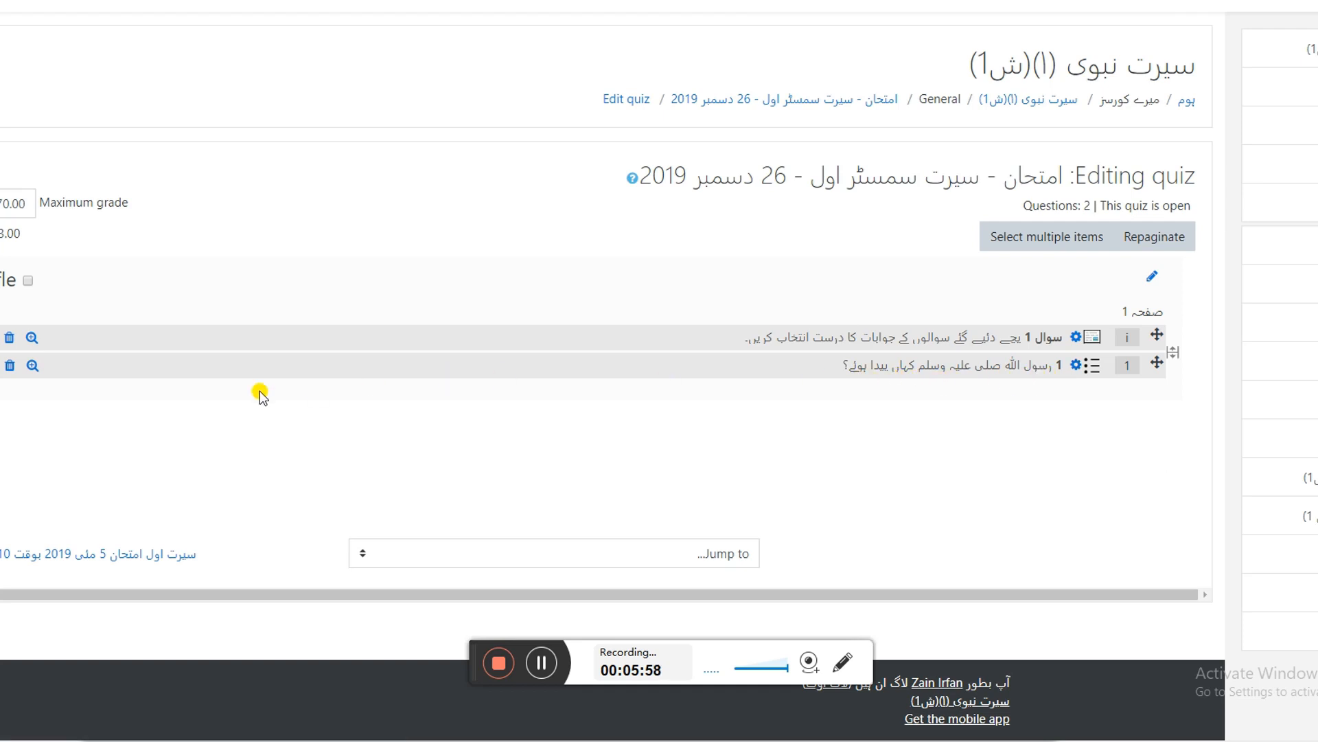
- Add another new question of type Multiple choice at the end of the quiz
left_click(3, 388)
left_click(12, 412)
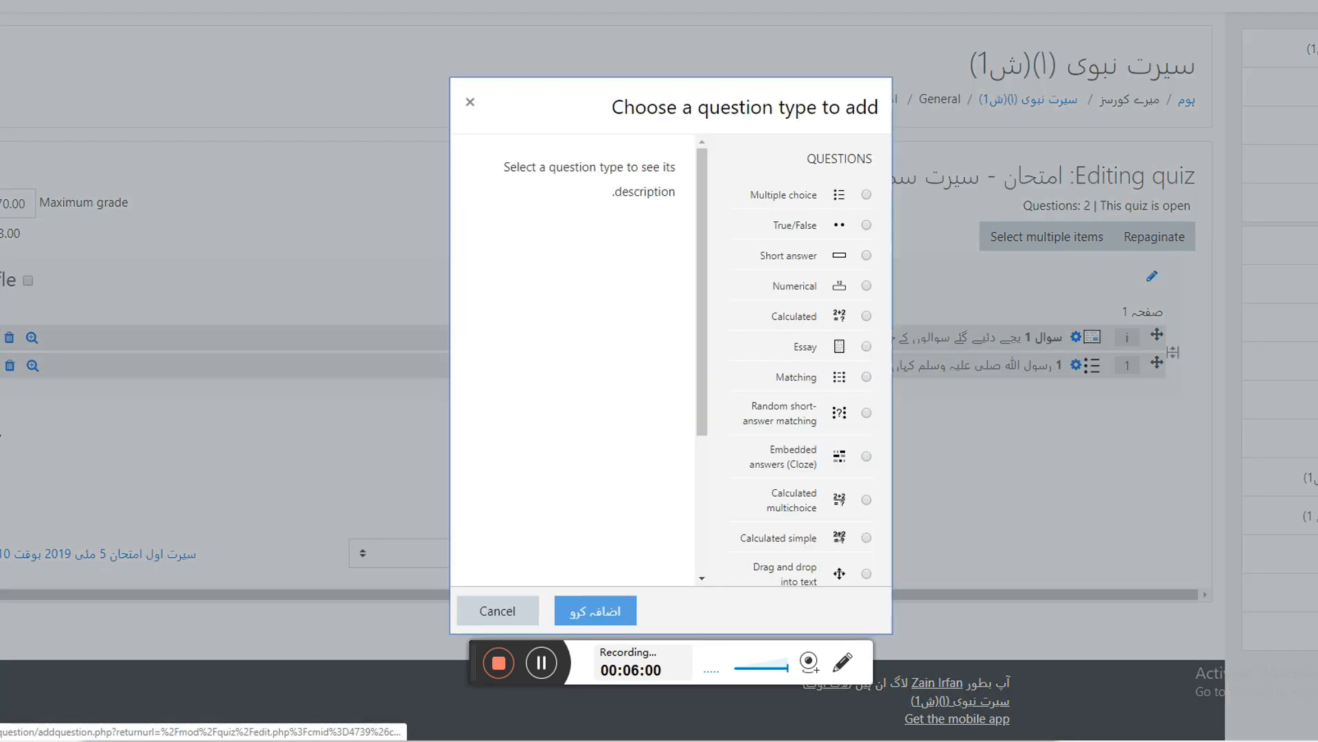
left_click(836, 193)
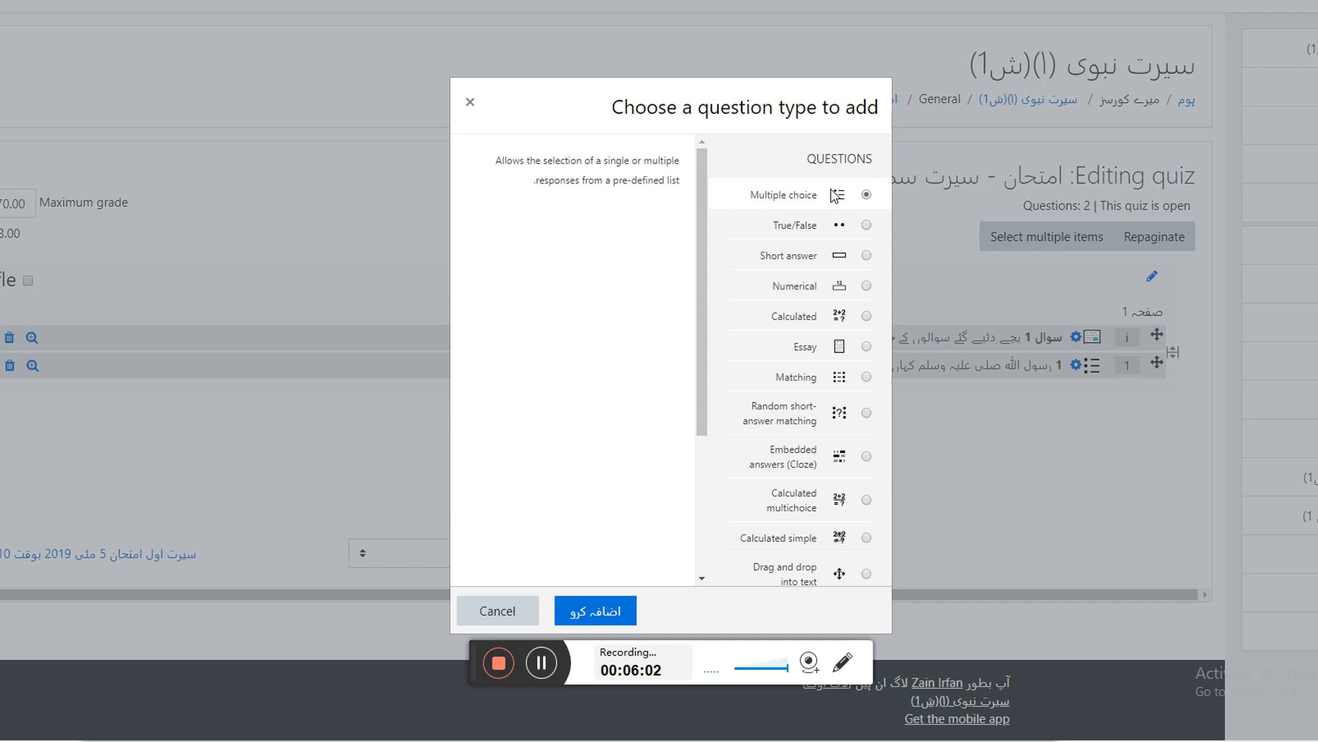
left_click(613, 622)
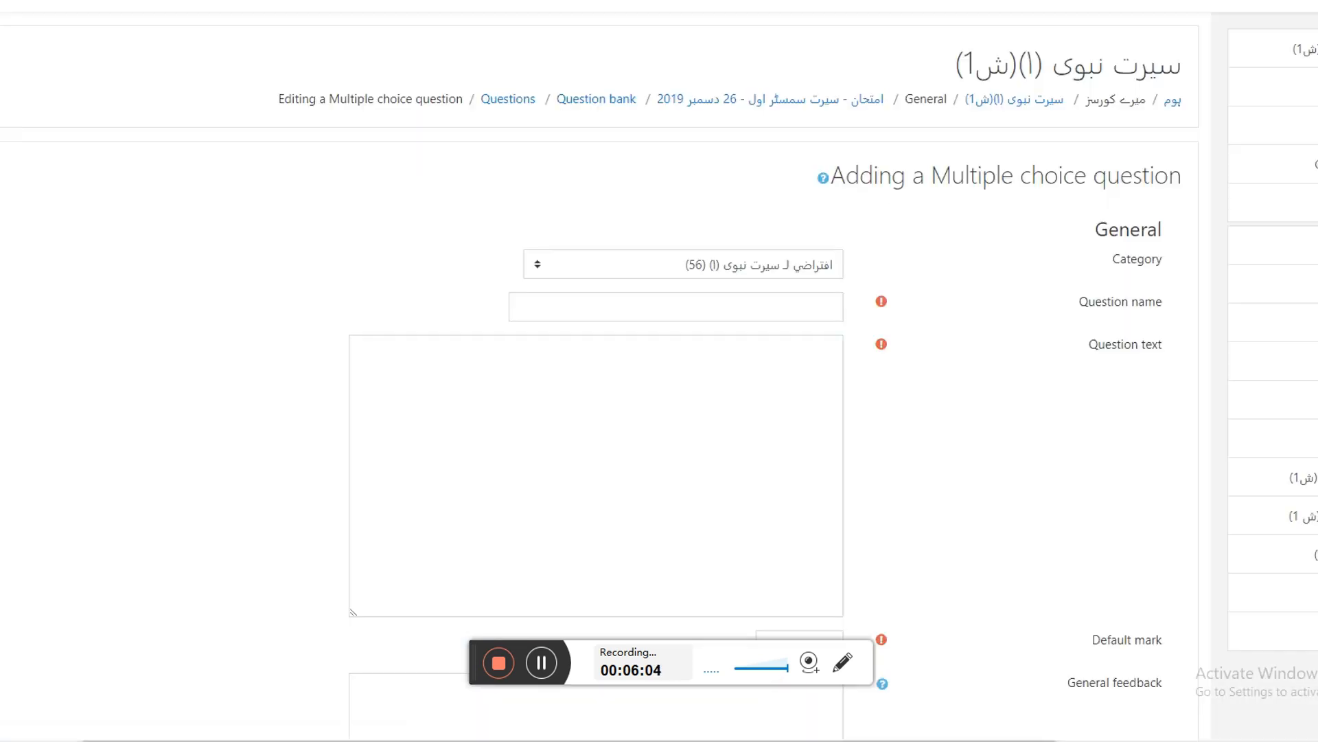
- Copy the text of question 2, about the age of prophethood, without its number from the Word exam paper
key("alt+Tab")
left_click_drag(719, 340, 894, 343)
right_click(895, 343)
left_click(868, 375)
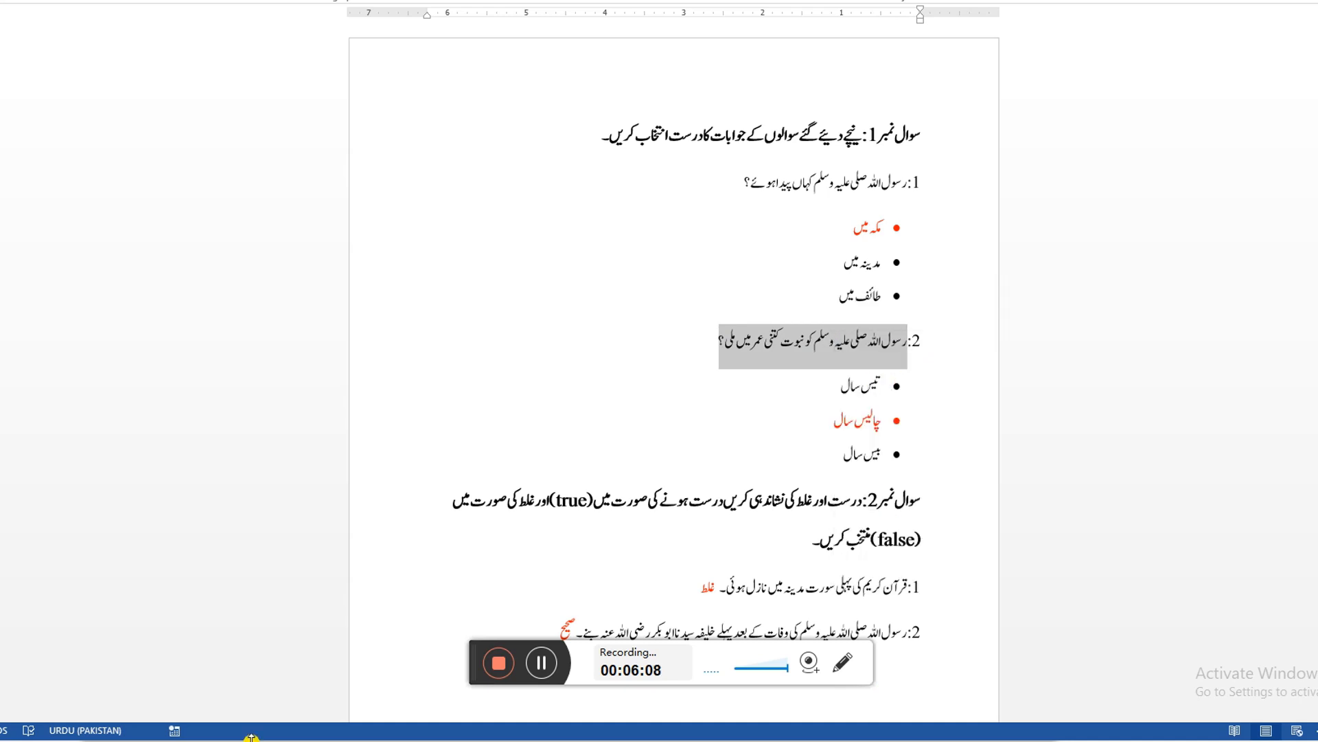
- Back in Chrome, fill in the general fields with question name 2, the copied question text and default mark 3
key("alt+Tab")
left_click(727, 307)
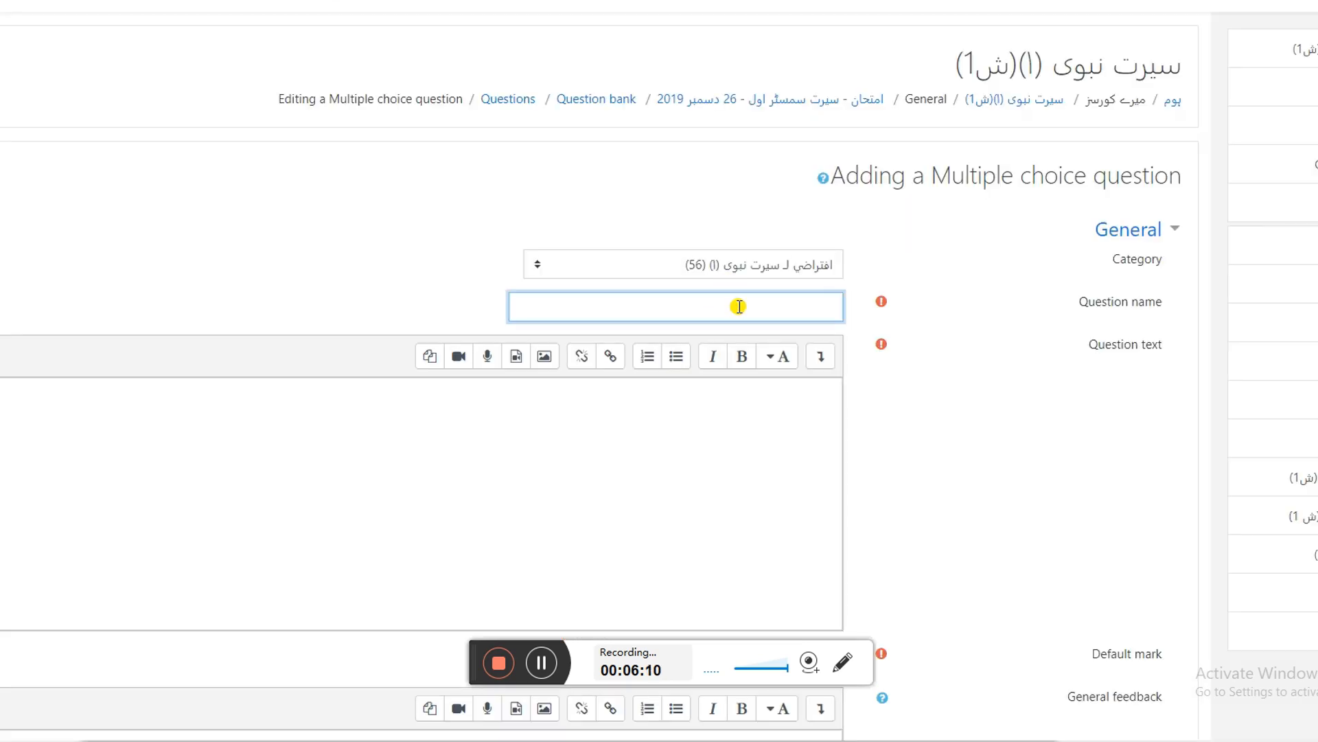
type("2")
left_click(780, 415)
right_click(774, 413)
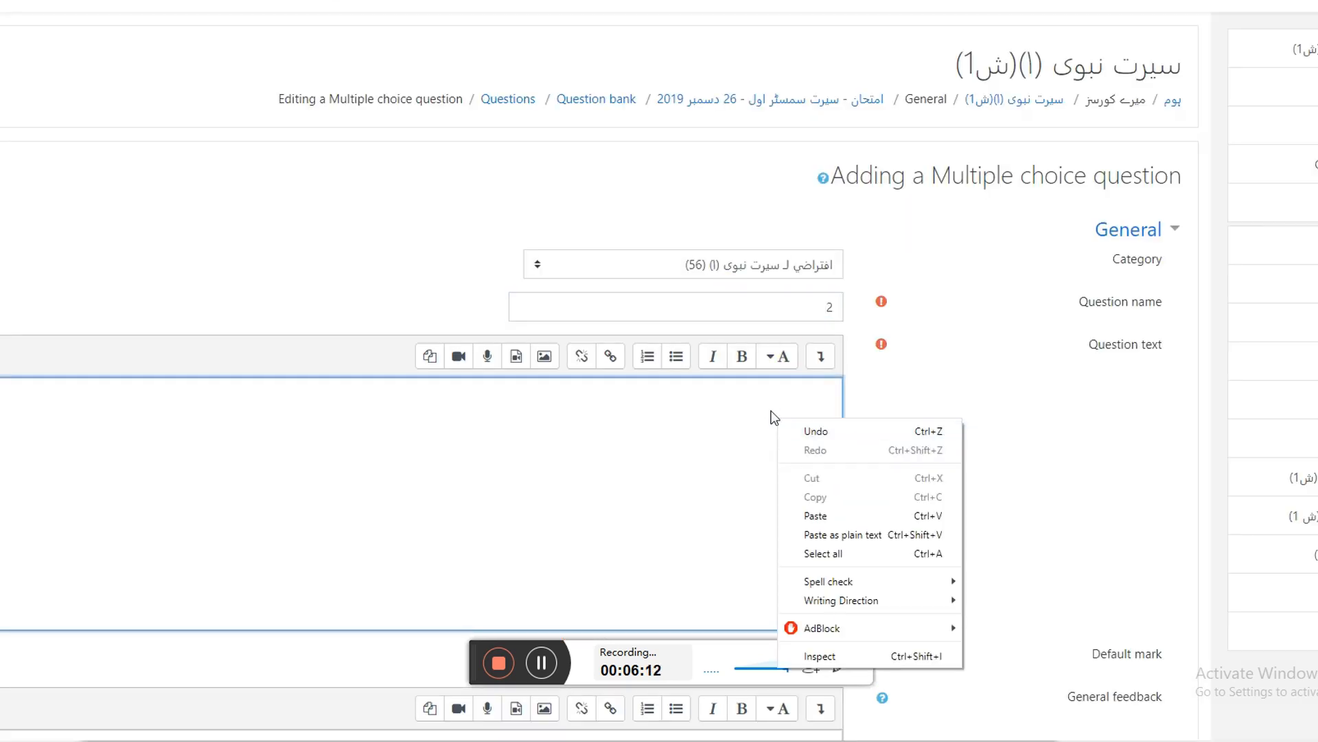
left_click(828, 509)
scroll(918, 373, "down", 6)
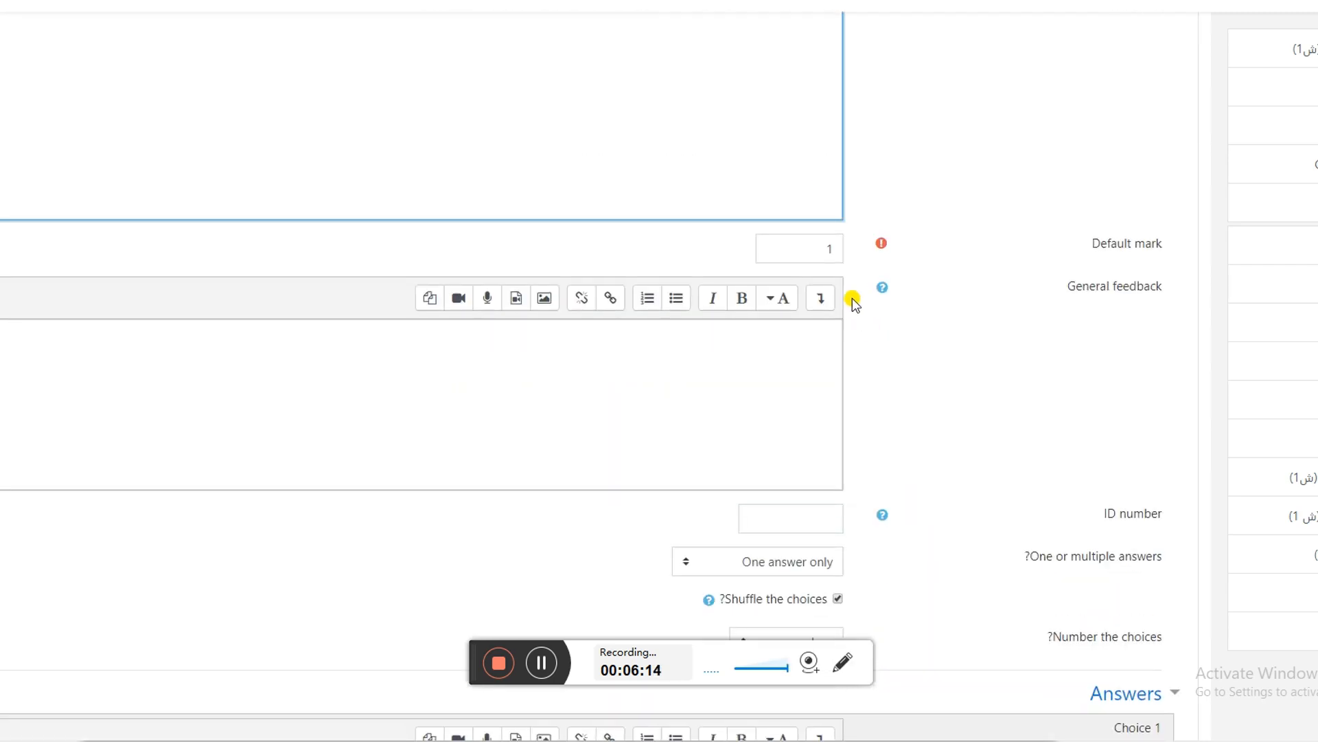
double_click(837, 250)
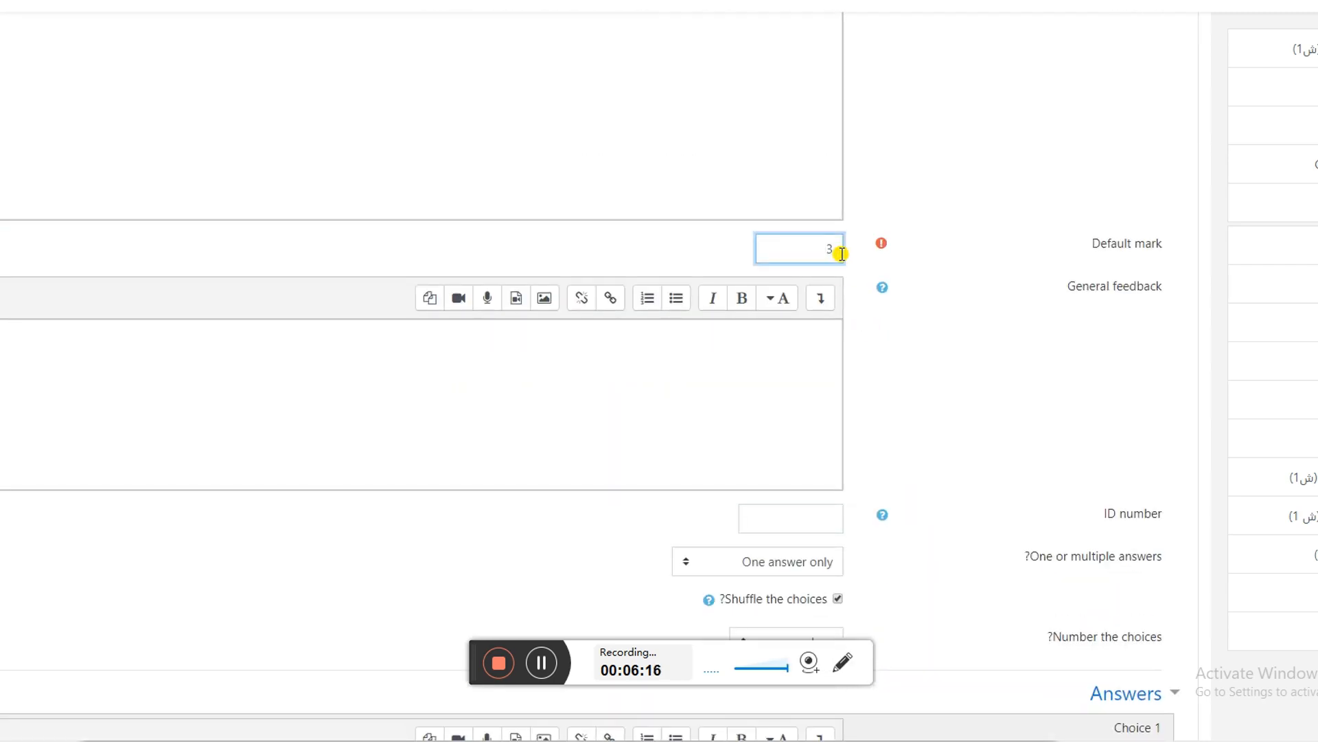
- Copy question 2's first answer option, "تیس سال", from the Word exam paper
scroll(858, 275, "down", 7)
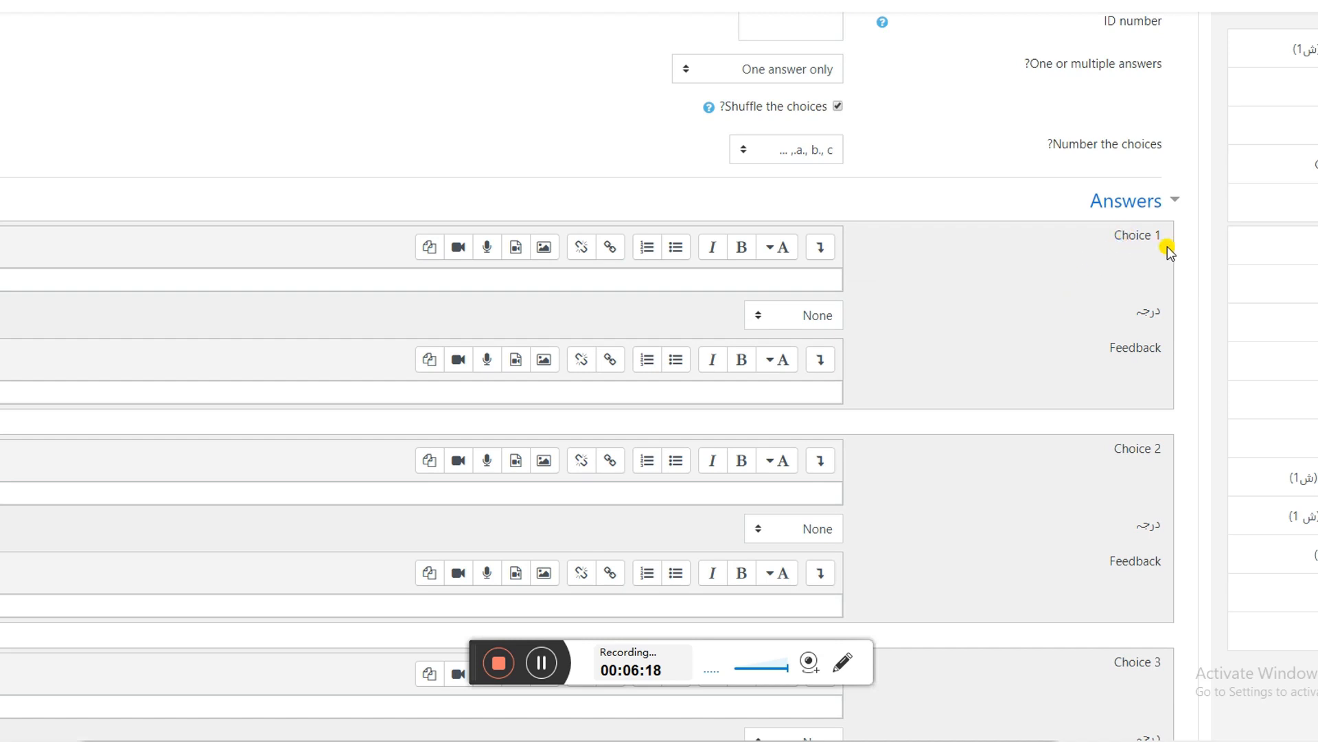
left_click(798, 277)
left_click(804, 740)
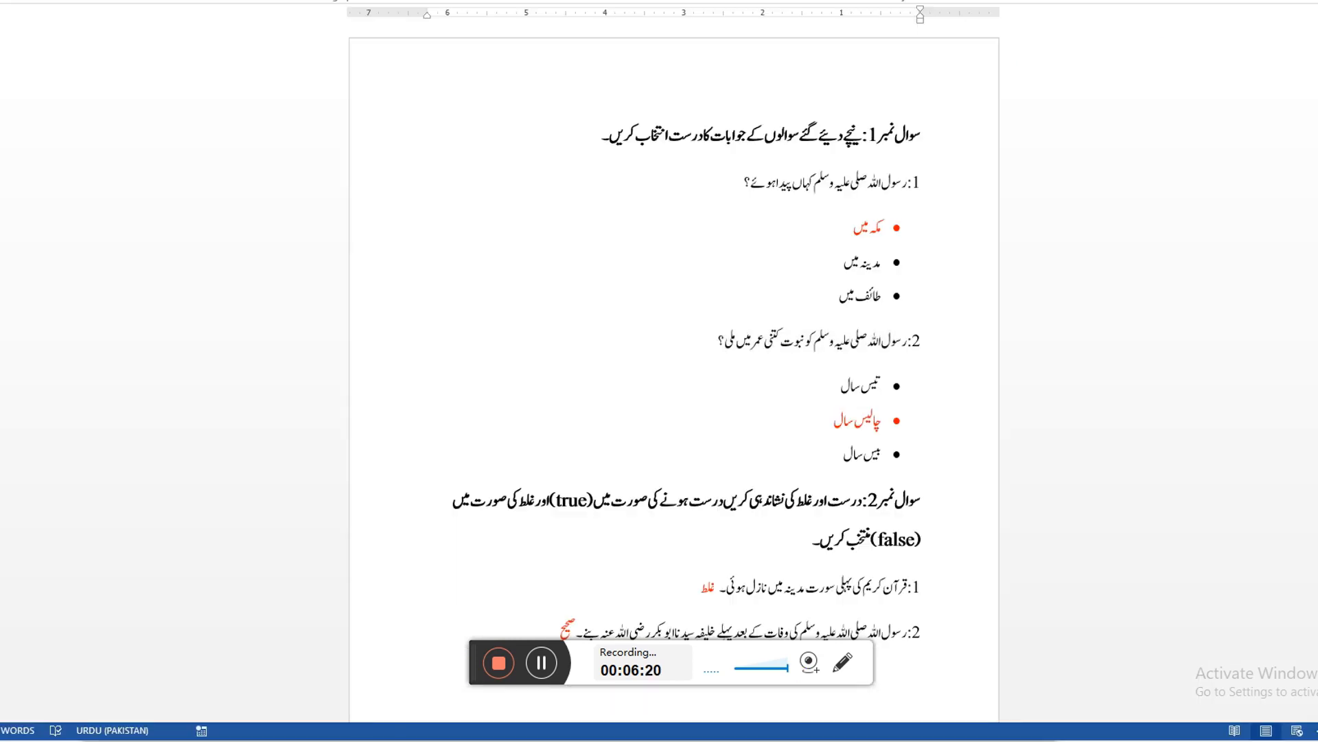
triple_click(858, 370)
left_click_drag(837, 384, 880, 386)
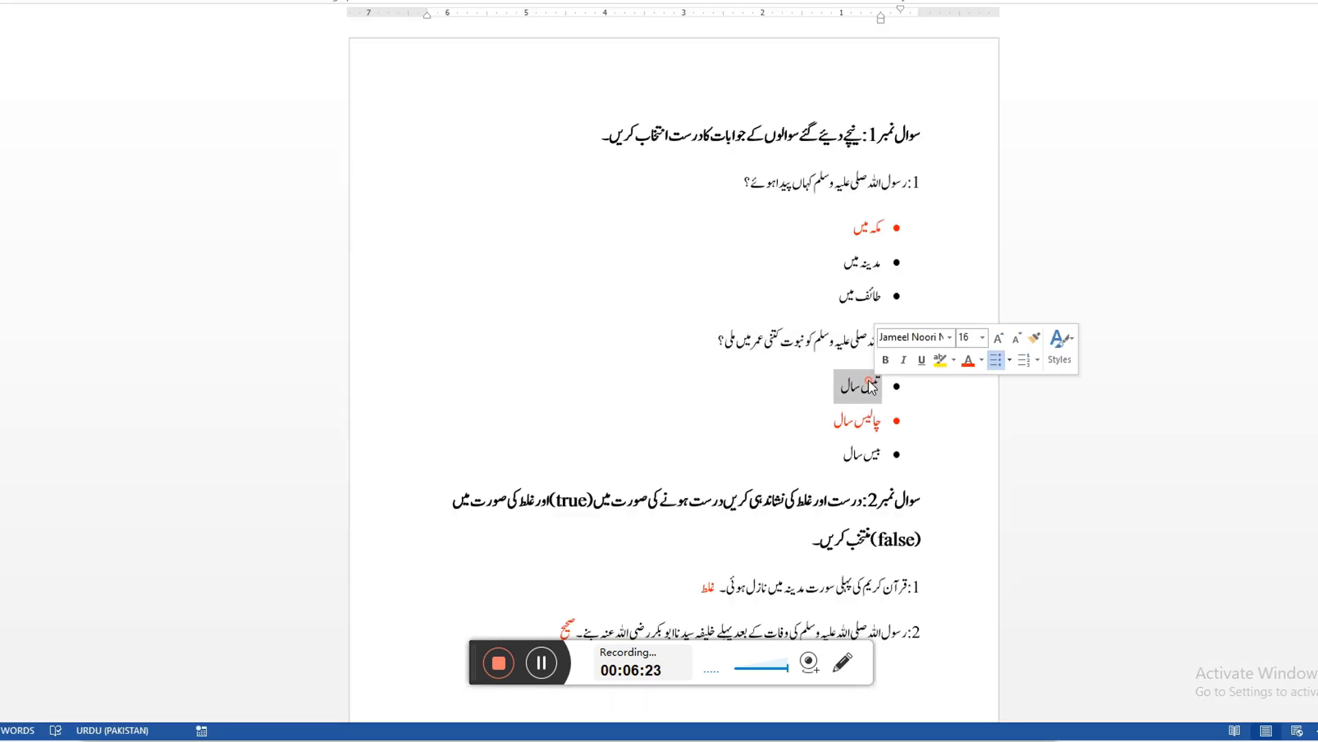
right_click(862, 387)
left_click(884, 418)
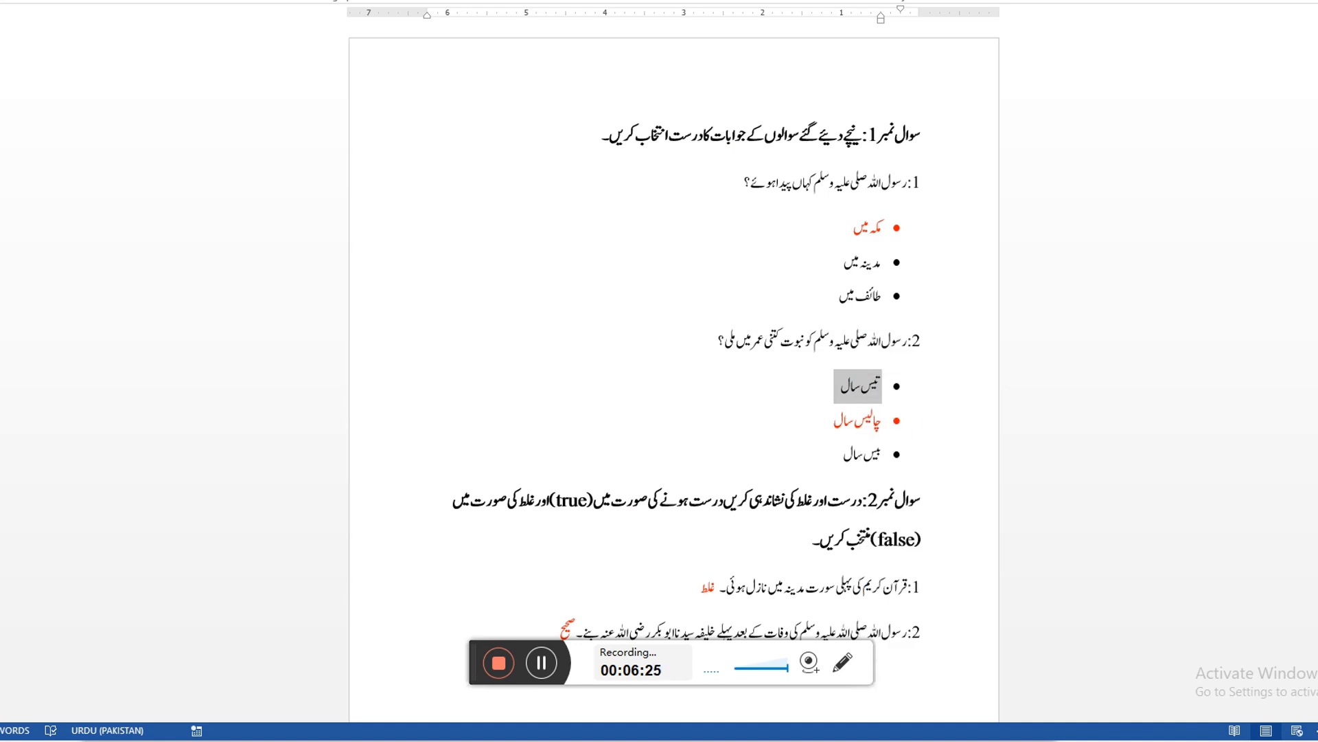
- Return to Chrome and paste the copied option "تیس سال" as the answer text of Choice 1
key("alt+Tab")
right_click(826, 281)
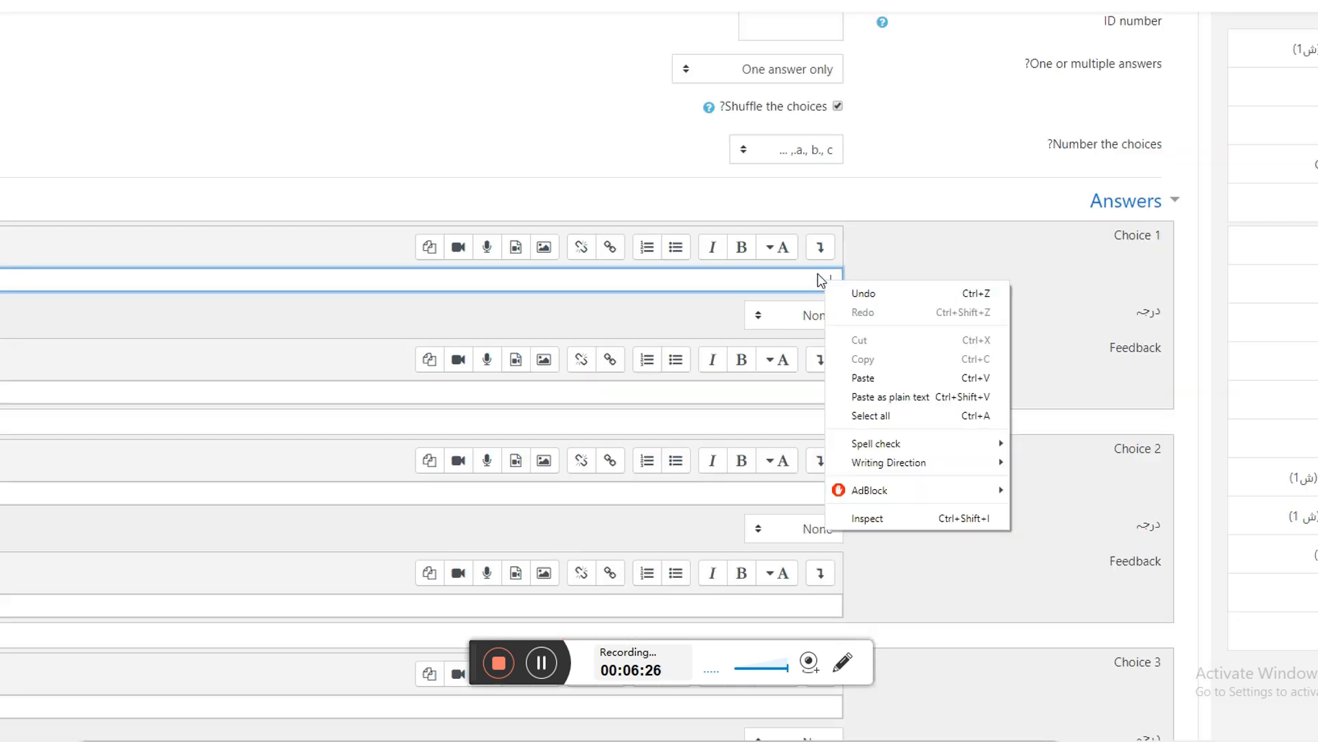
left_click(863, 377)
- Enter "40 سال" as the answer text of Choice 2 and "20 سال" as that of Choice 3
scroll(886, 320, "down", 2)
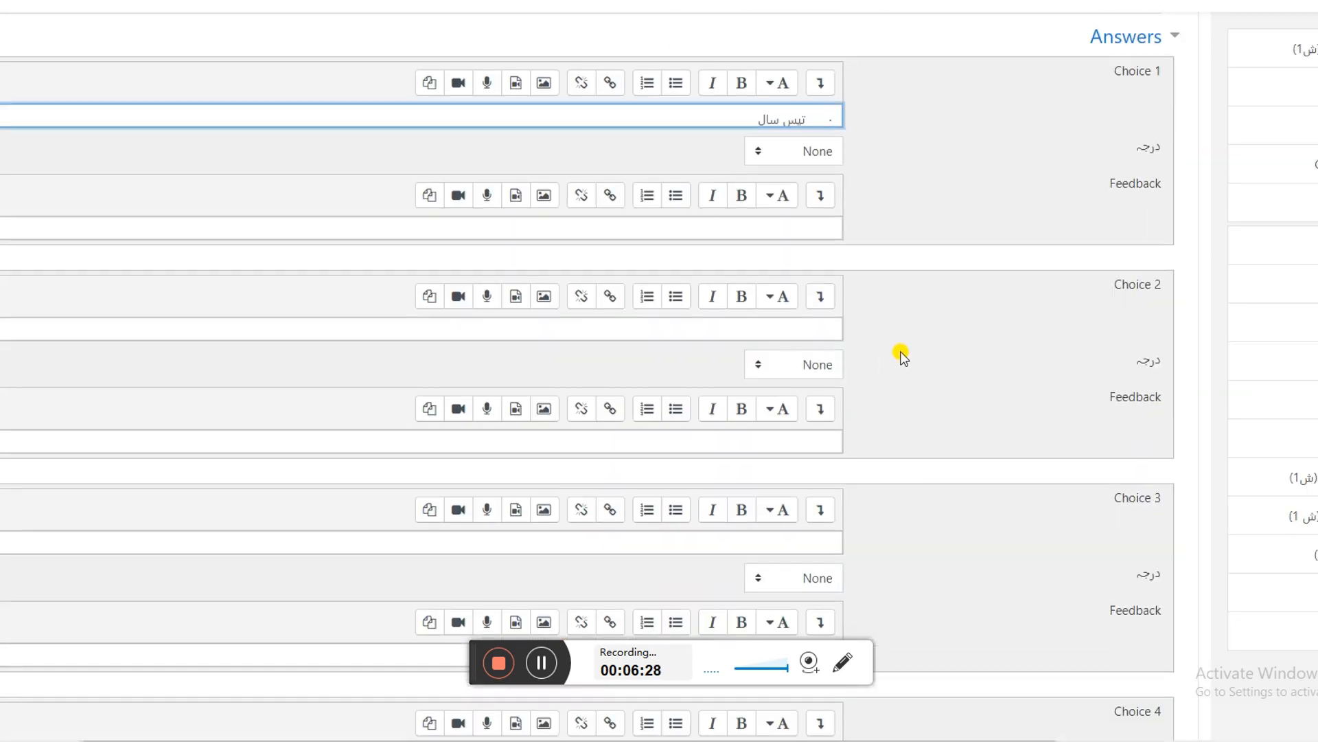
left_click(802, 330)
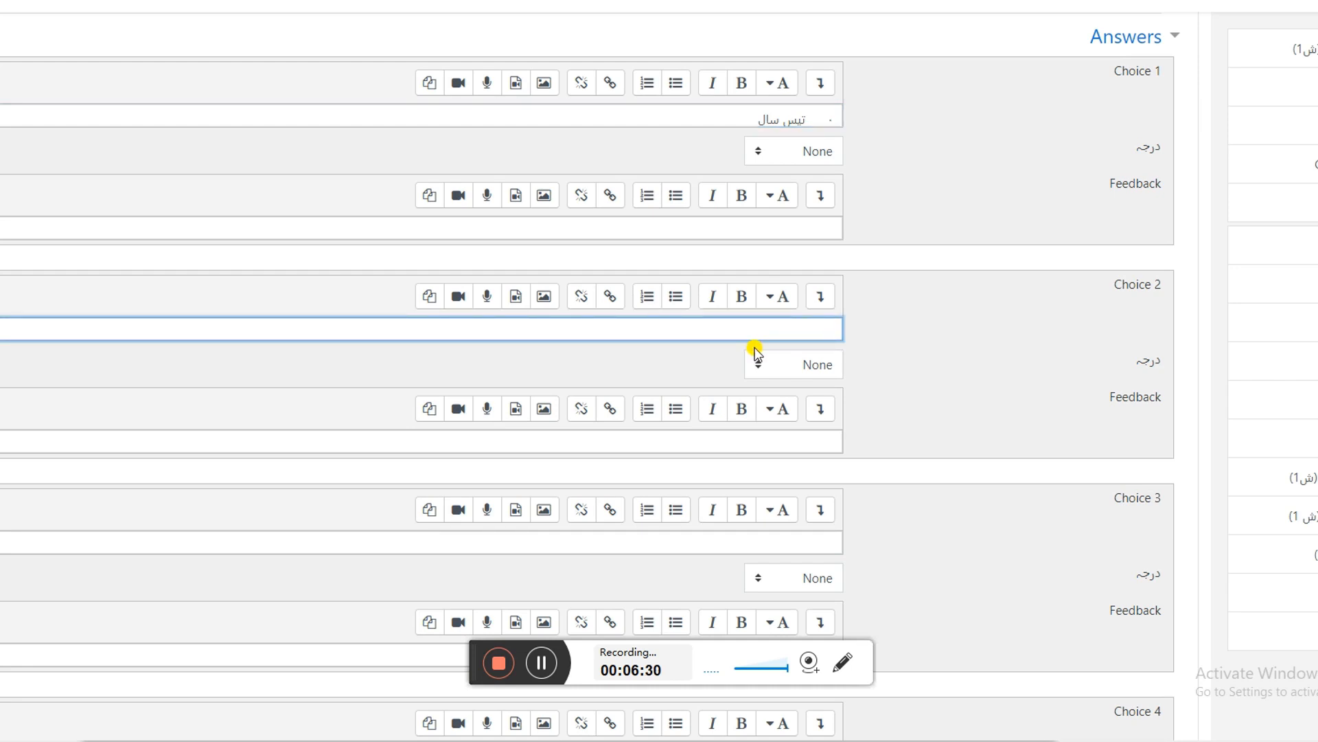
type("40 سال")
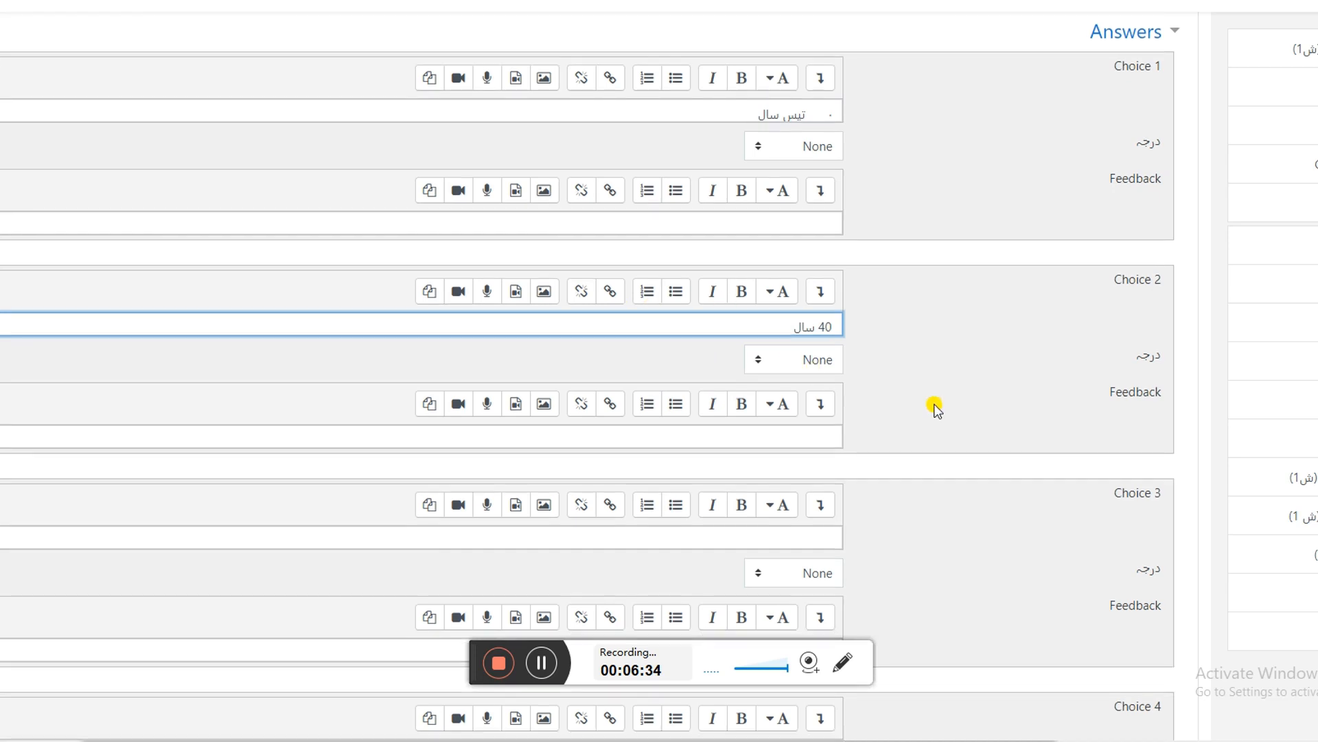
scroll(933, 405, "down", 2)
left_click(802, 377)
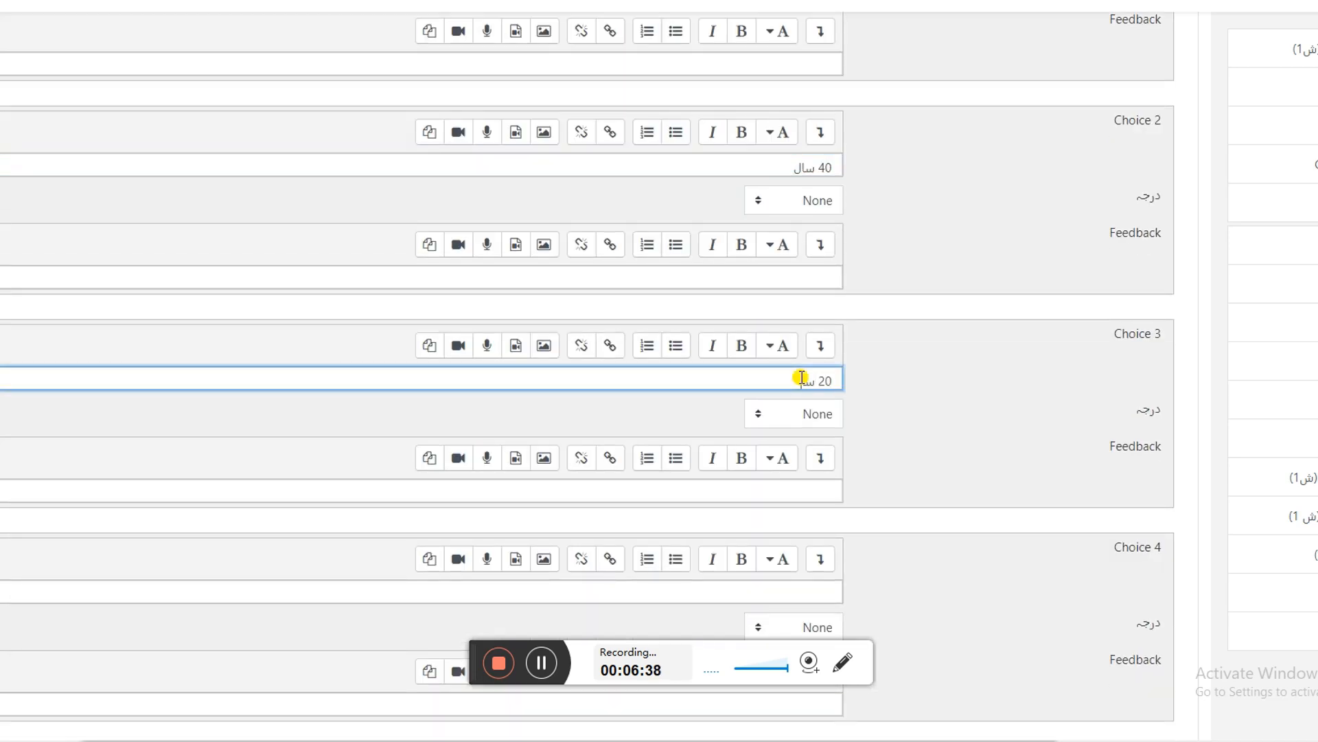
- Set the grade of Choice 2, "40 سال", to 100% and save the question to the quiz
scroll(979, 300, "up", 2)
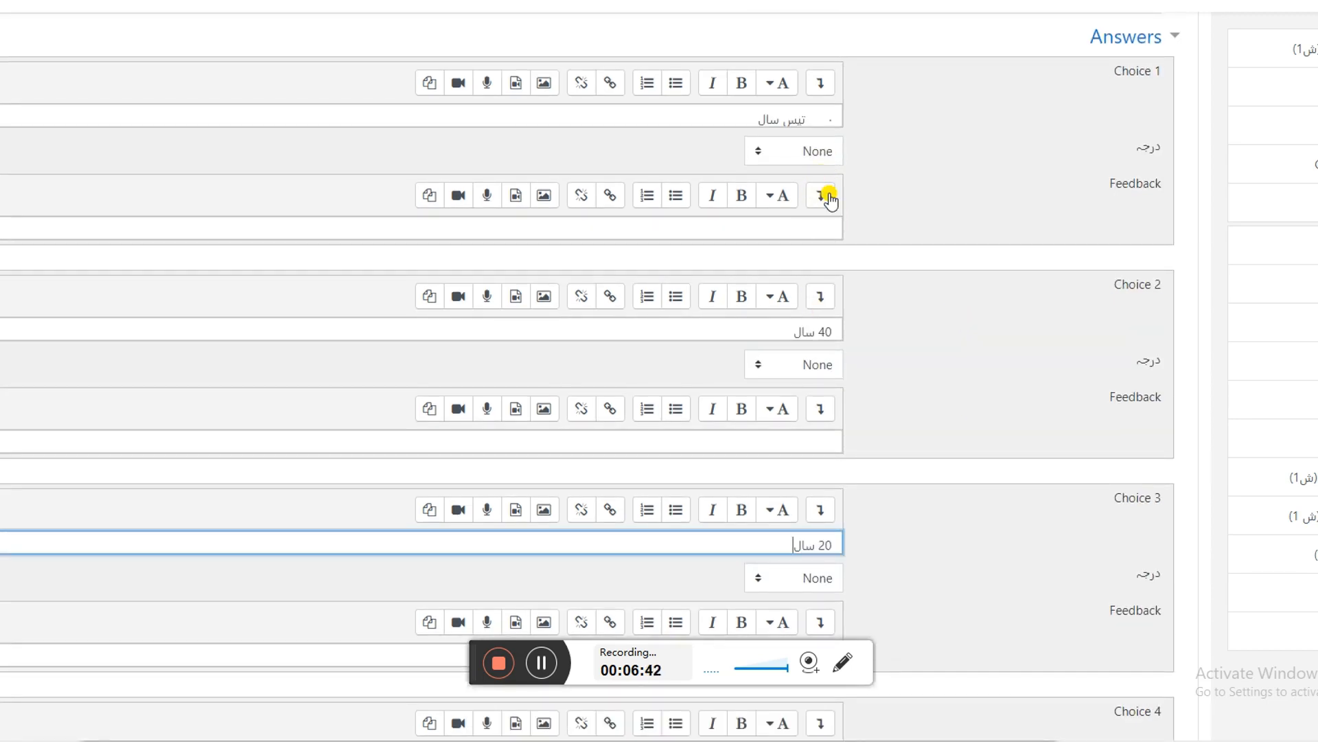
scroll(874, 338, "down", 1)
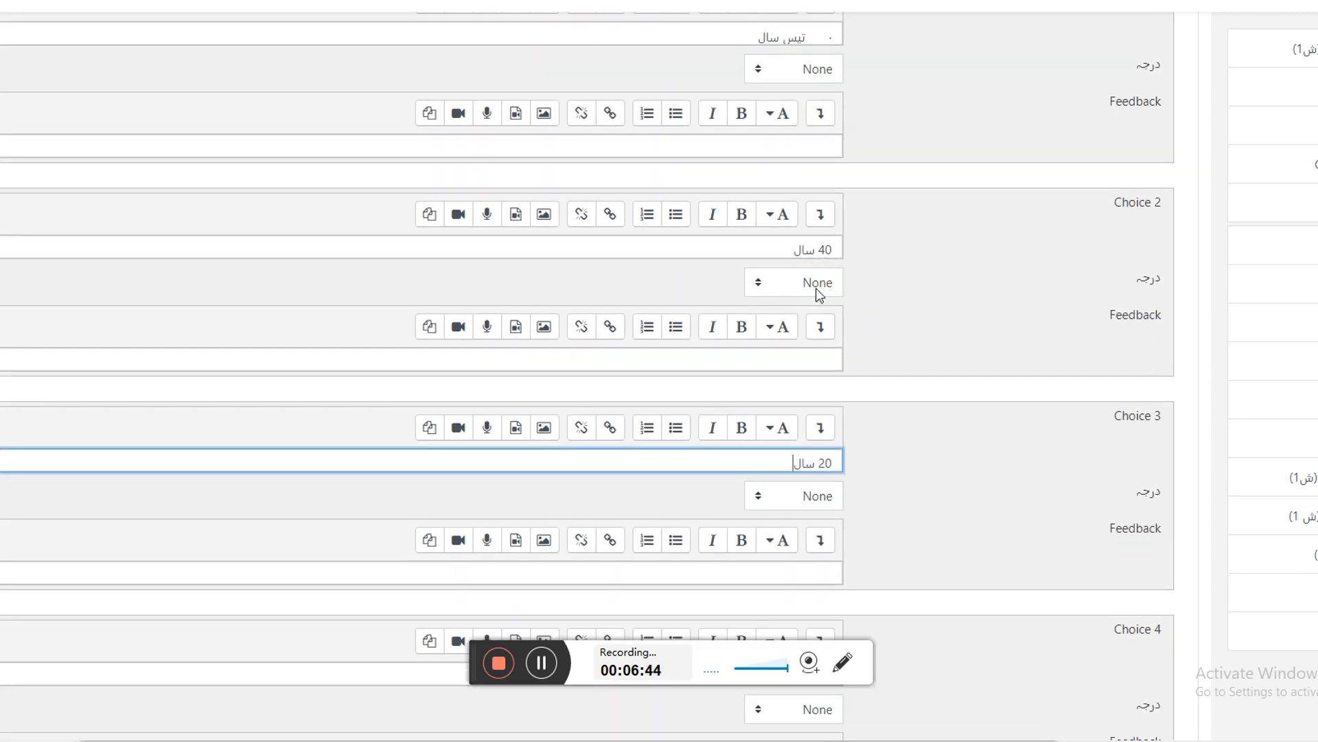
left_click(817, 287)
left_click(827, 324)
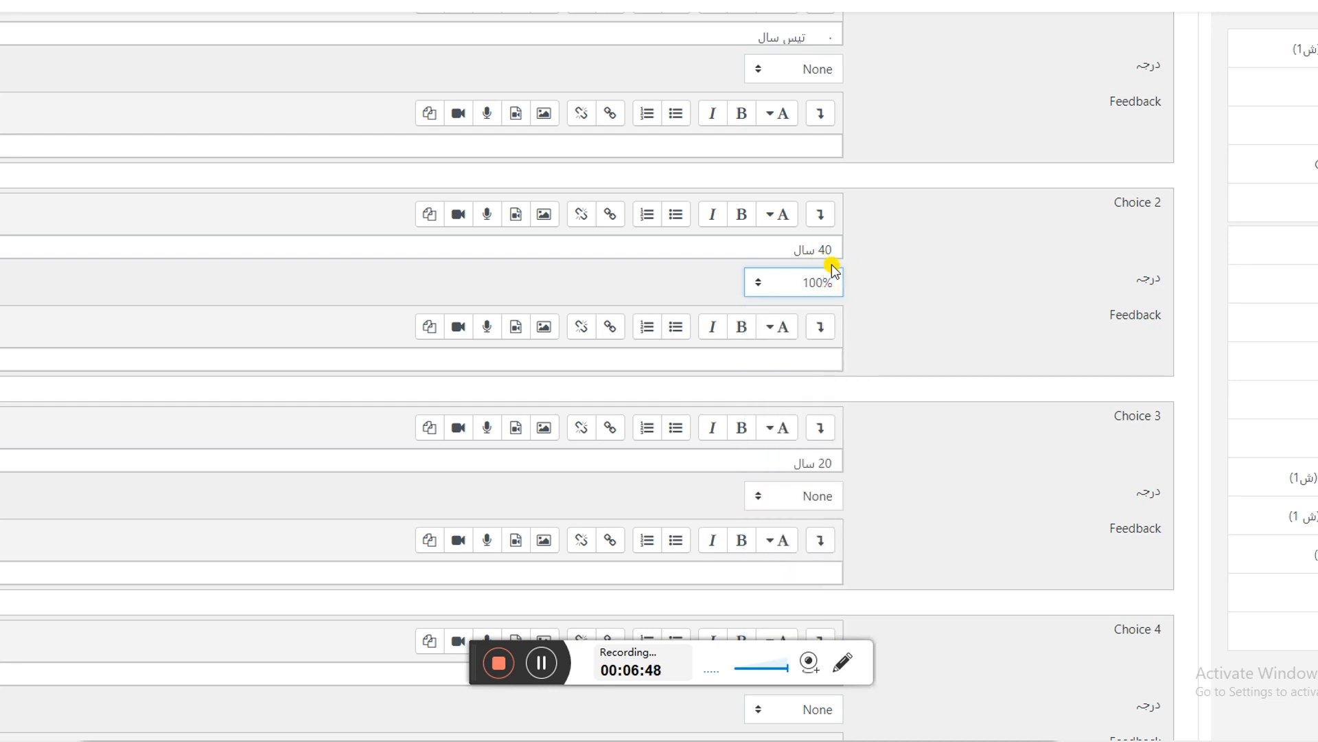
scroll(929, 280, "down", 5)
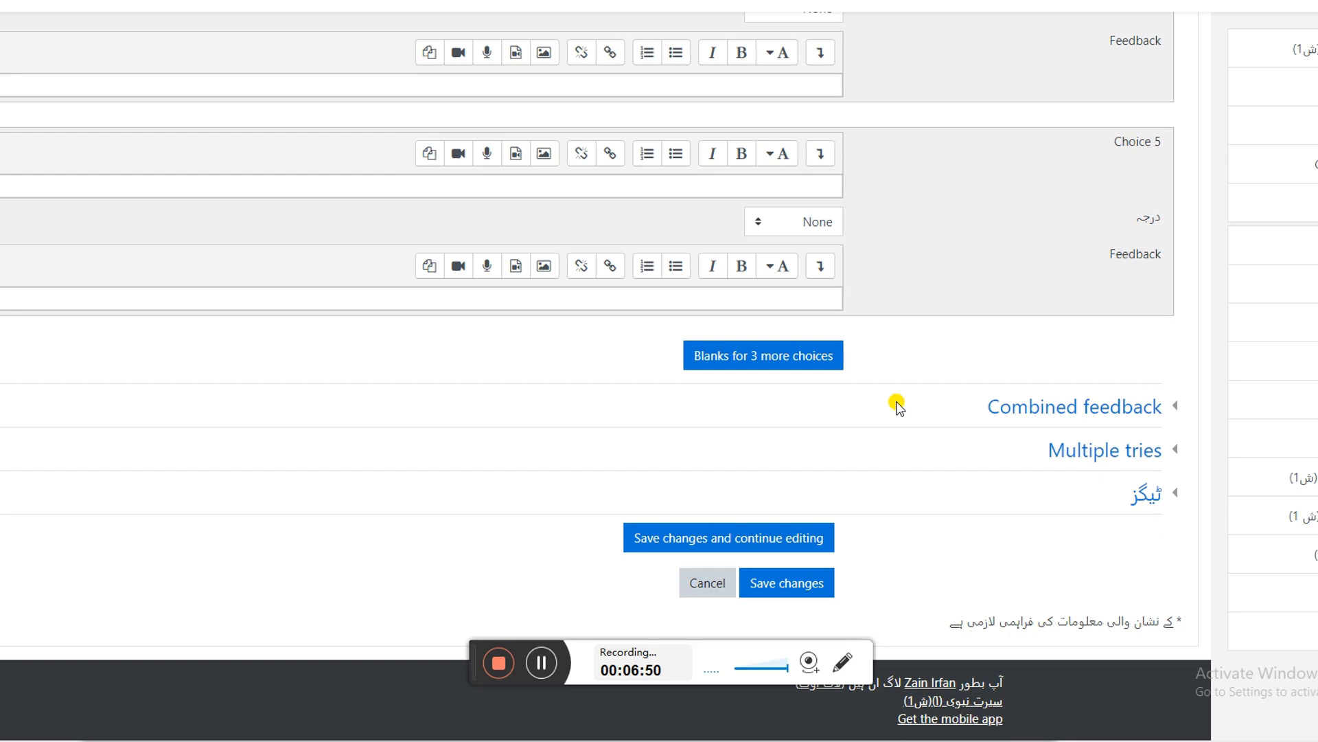
left_click(812, 583)
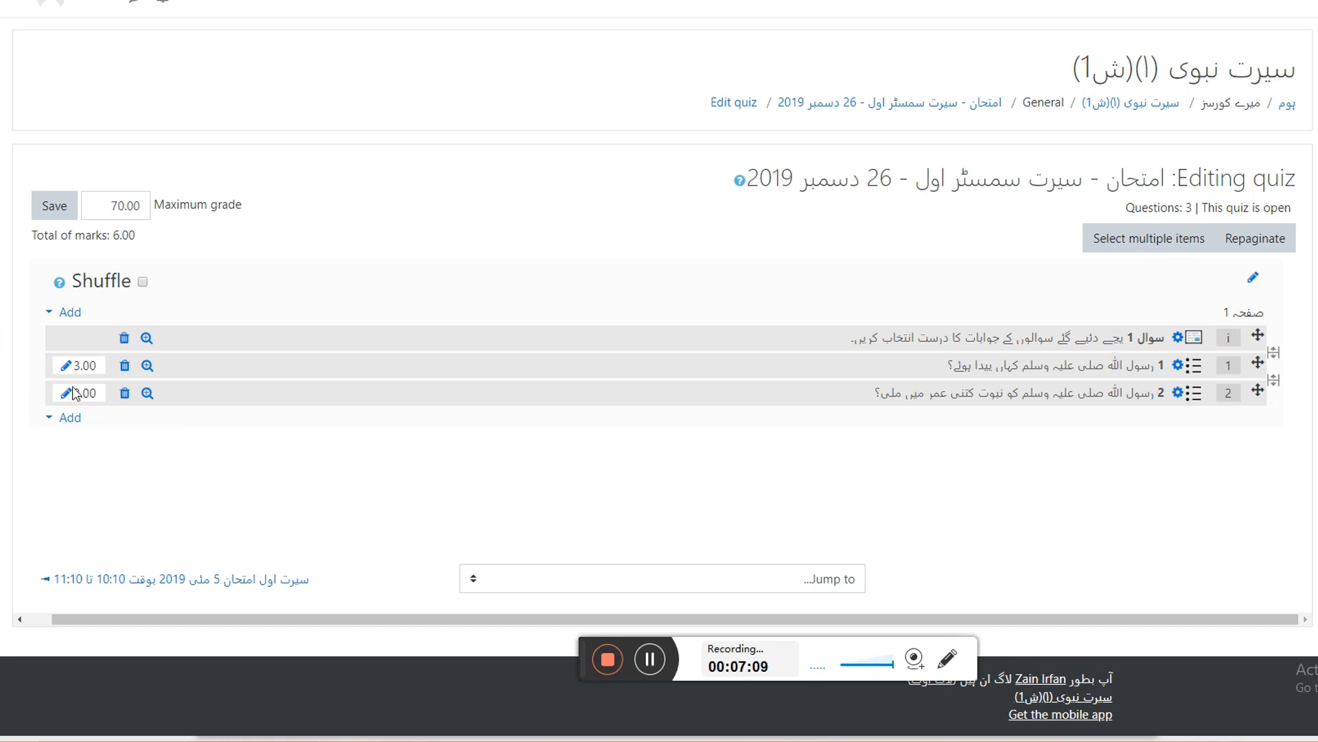
- Open question 2 from the quiz list for editing and check its default mark and answer choices
left_click(959, 397)
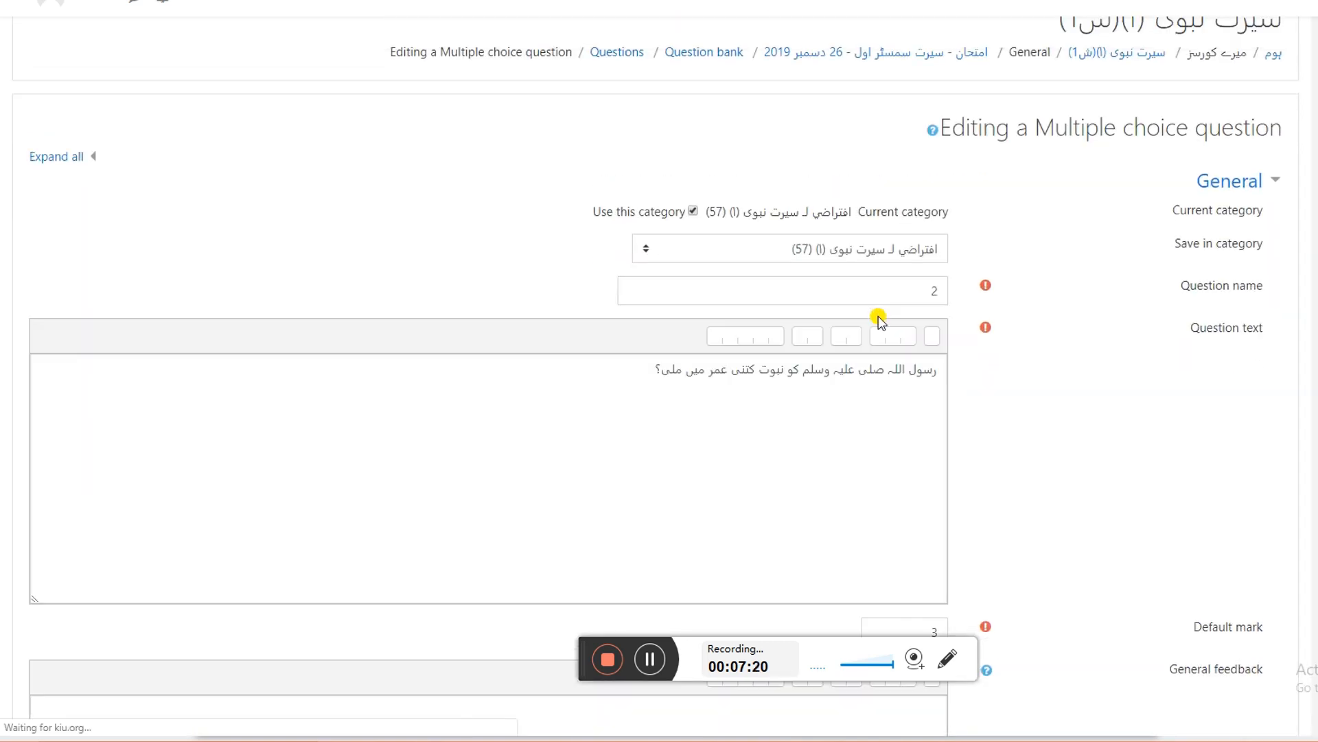
scroll(1113, 347, "down", 2)
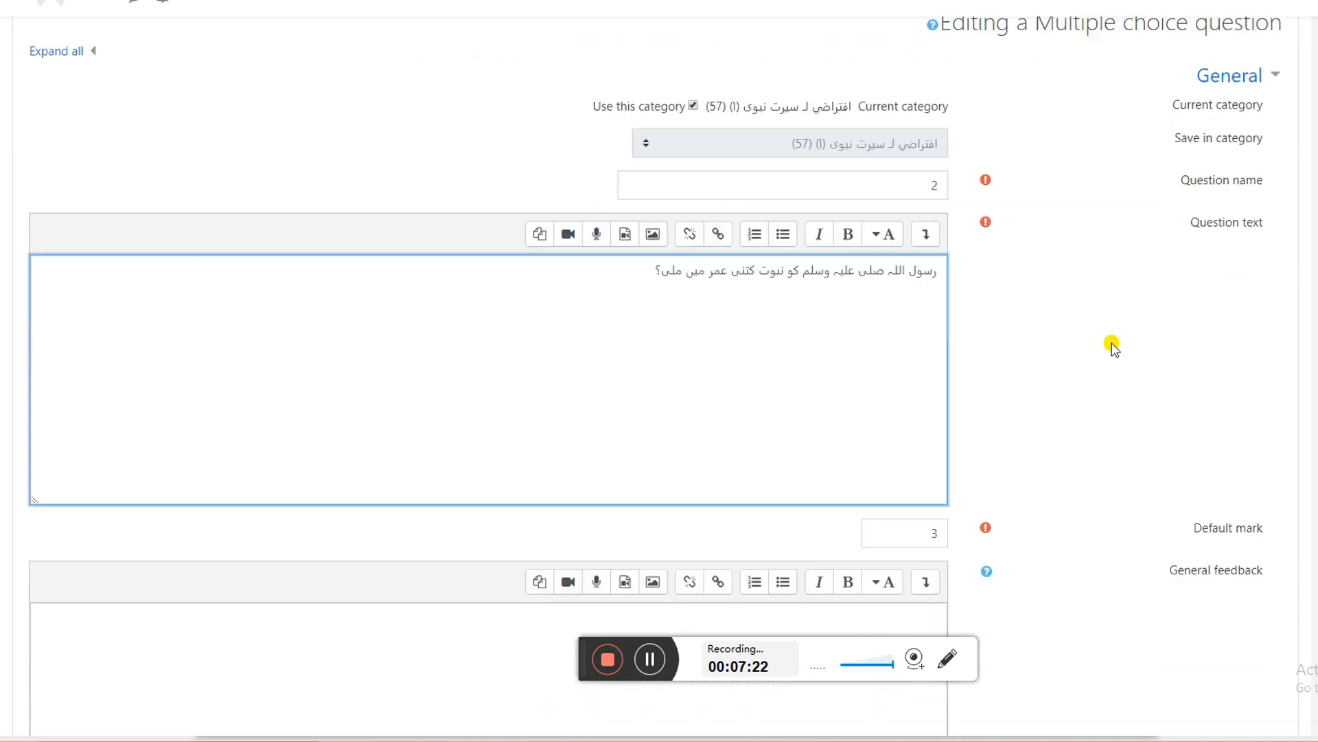
scroll(874, 383, "down", 8)
scroll(959, 333, "up", 3)
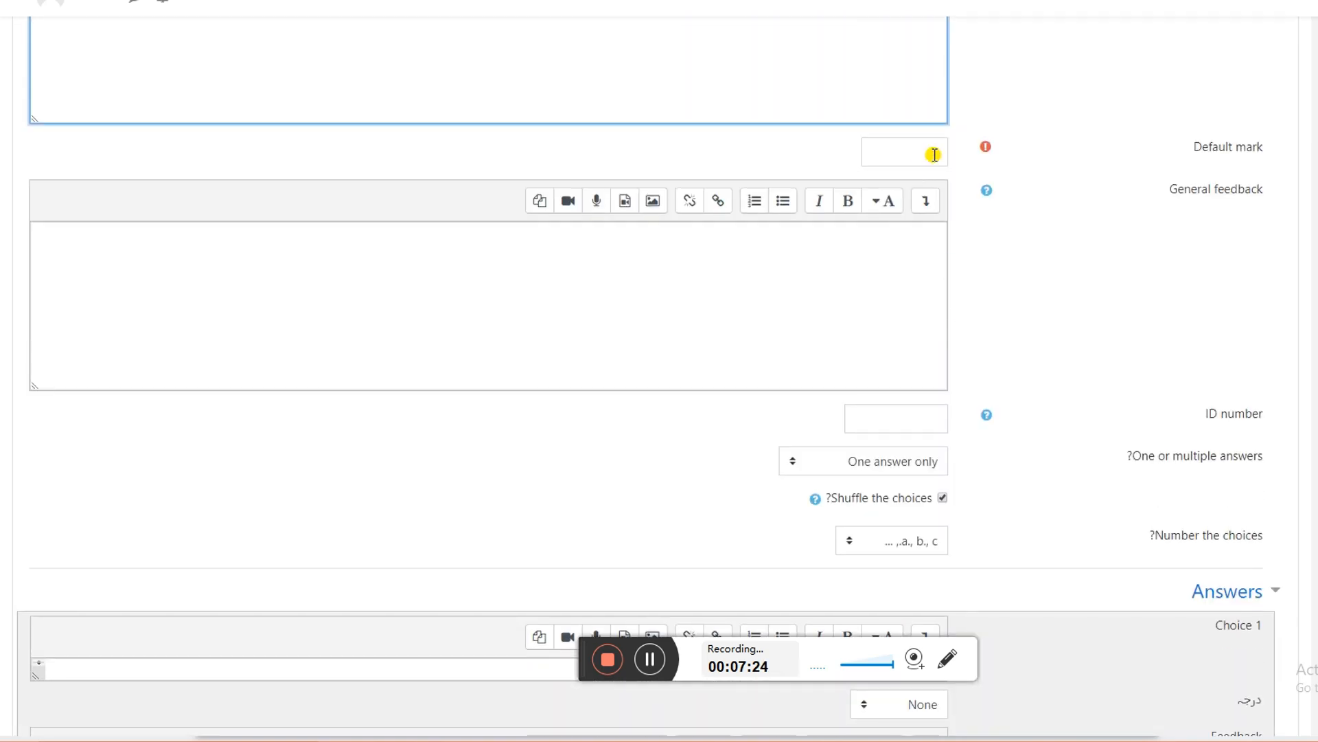
scroll(1057, 521, "down", 8)
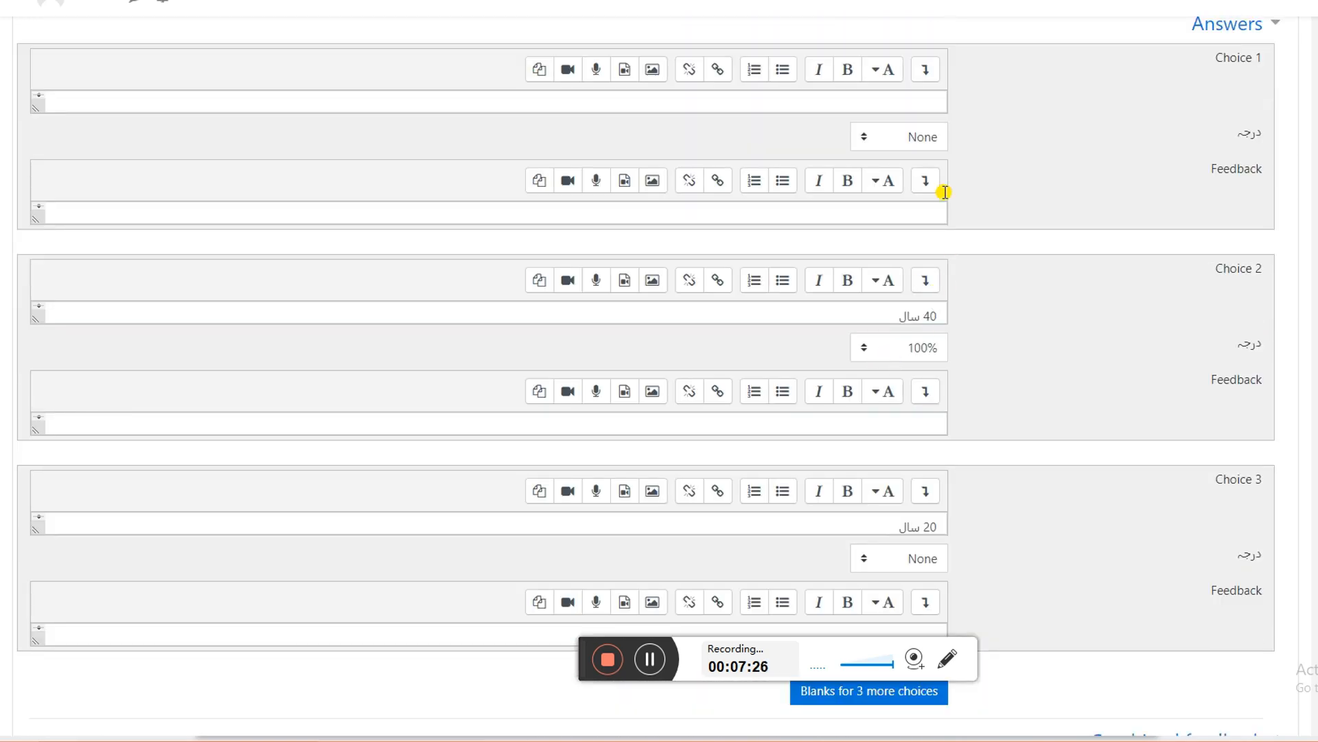
scroll(956, 374, "down", 3)
scroll(956, 373, "up", 3)
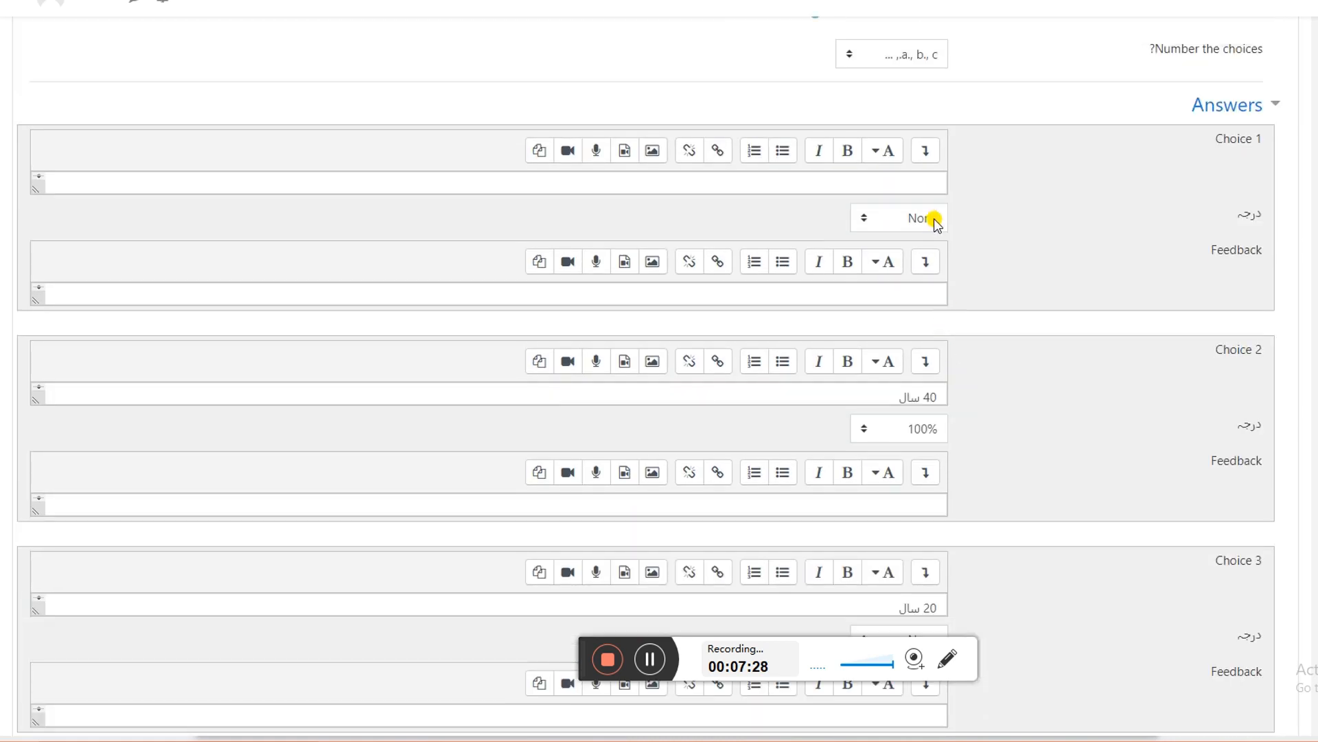
- Check the blank Choice 1 answer and save question 2 back to the quiz
left_click(929, 183)
scroll(928, 183, "up", 2)
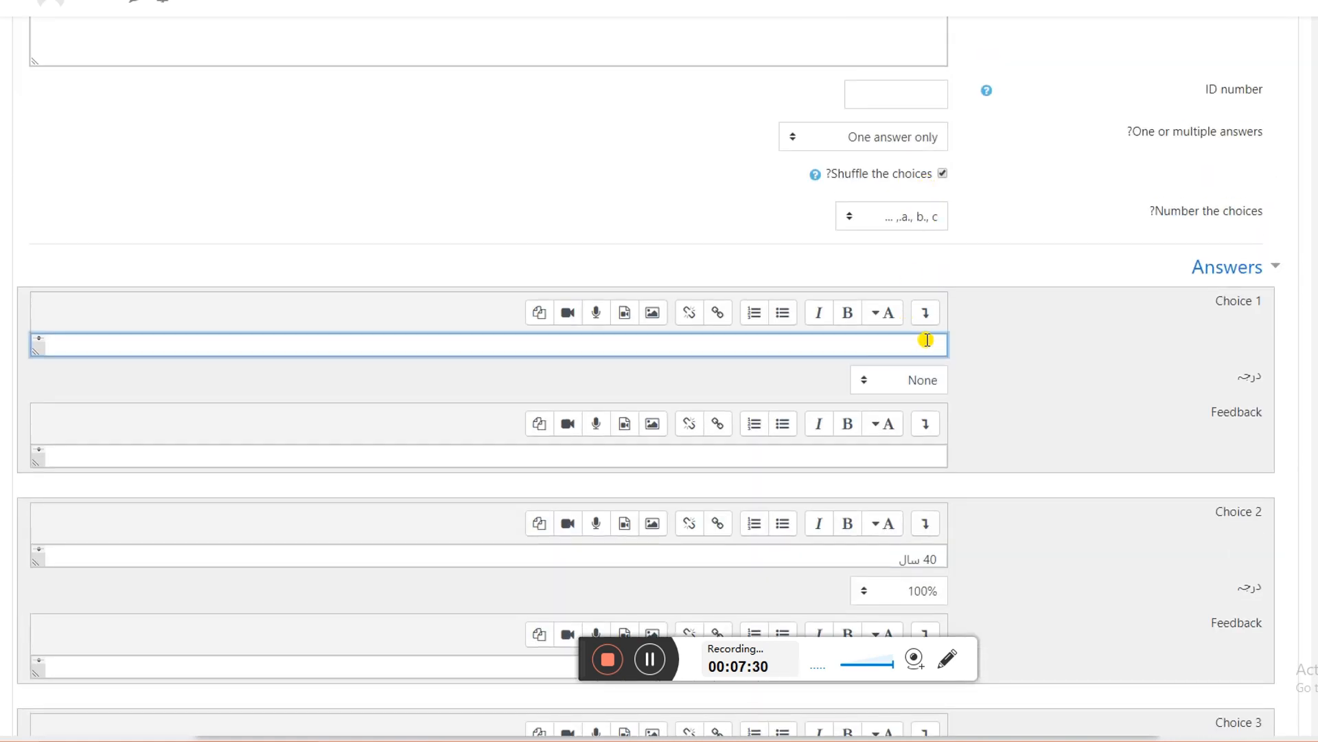
scroll(994, 412, "down", 9)
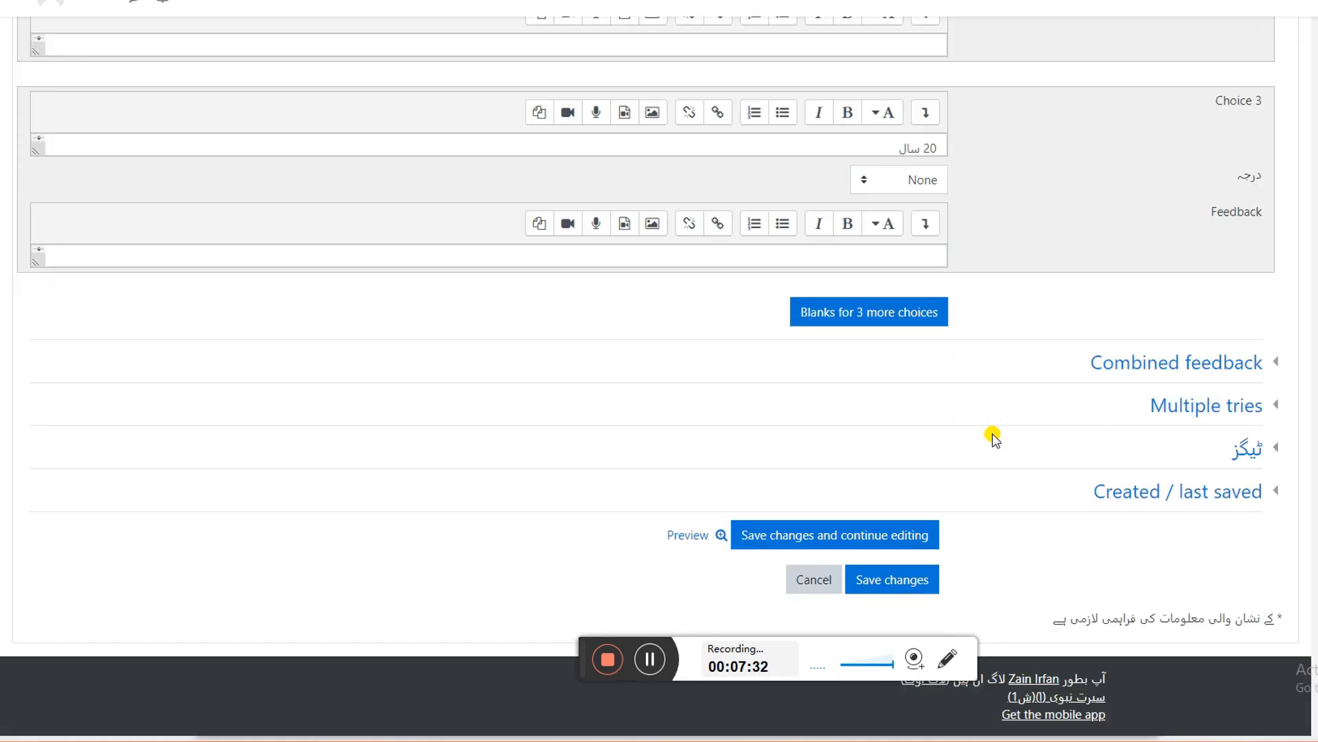
left_click(891, 580)
left_click(893, 580)
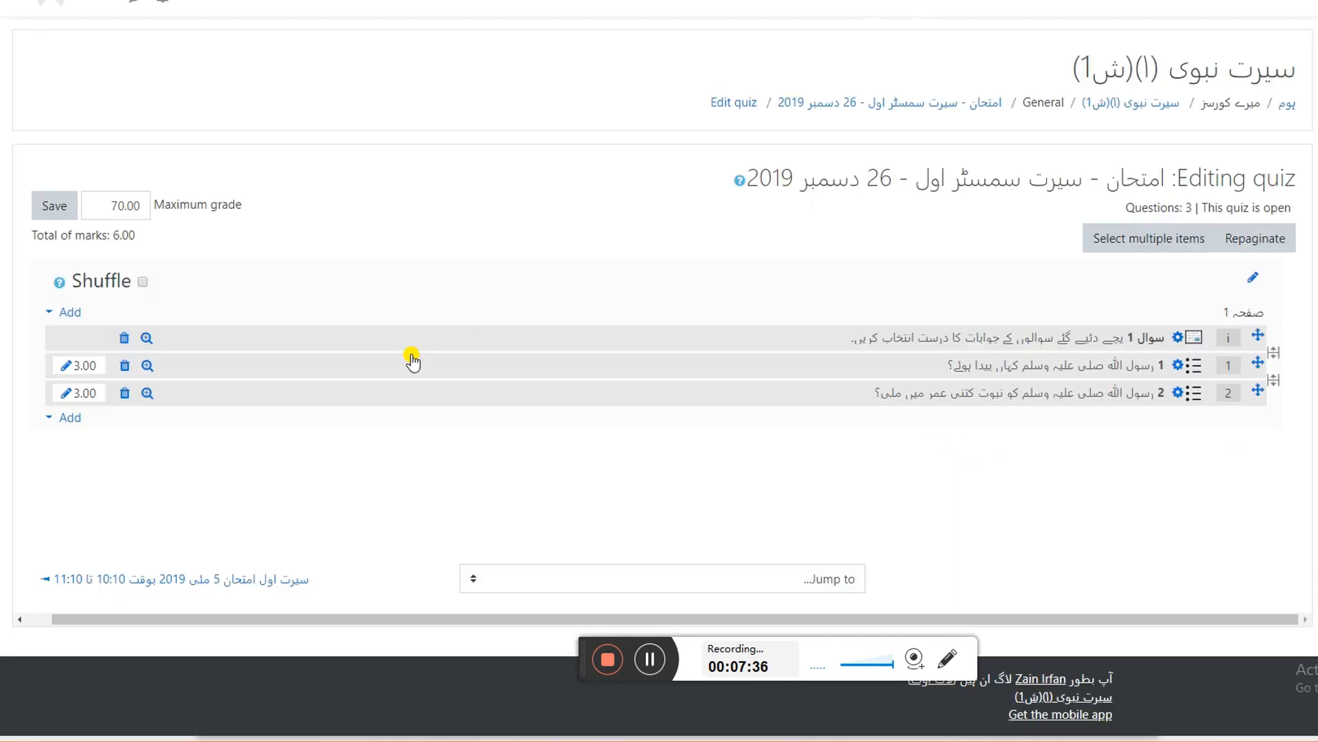
- Add a new Description item at the end of the quiz's question list
left_click(71, 419)
left_click(106, 444)
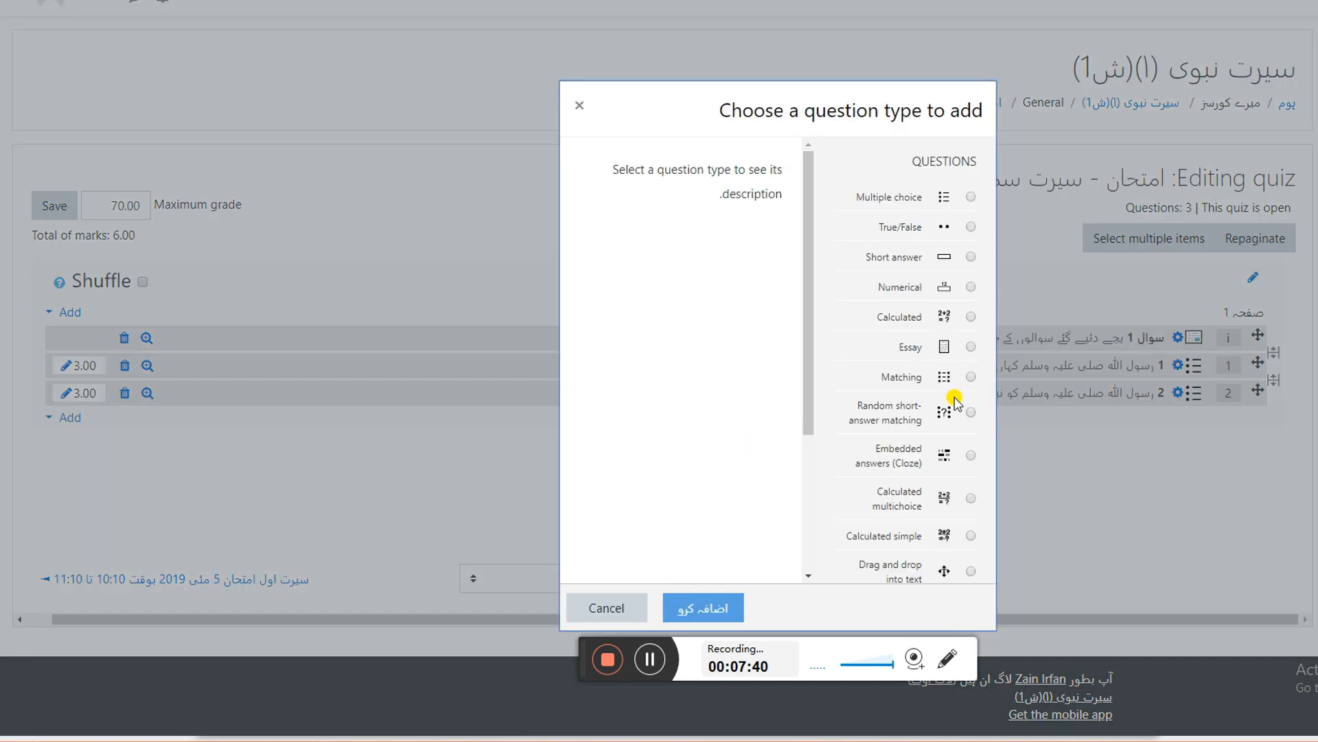
scroll(955, 405, "down", 5)
left_click(910, 568)
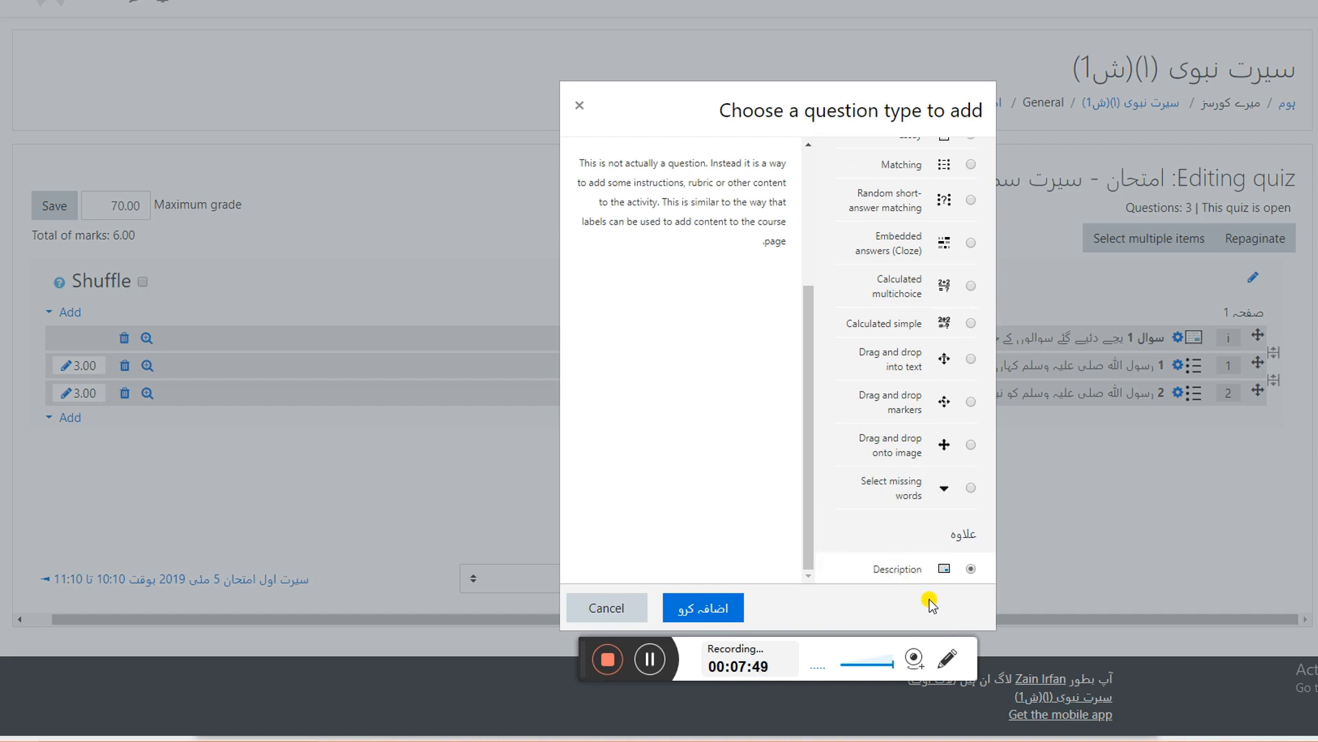
left_click(690, 609)
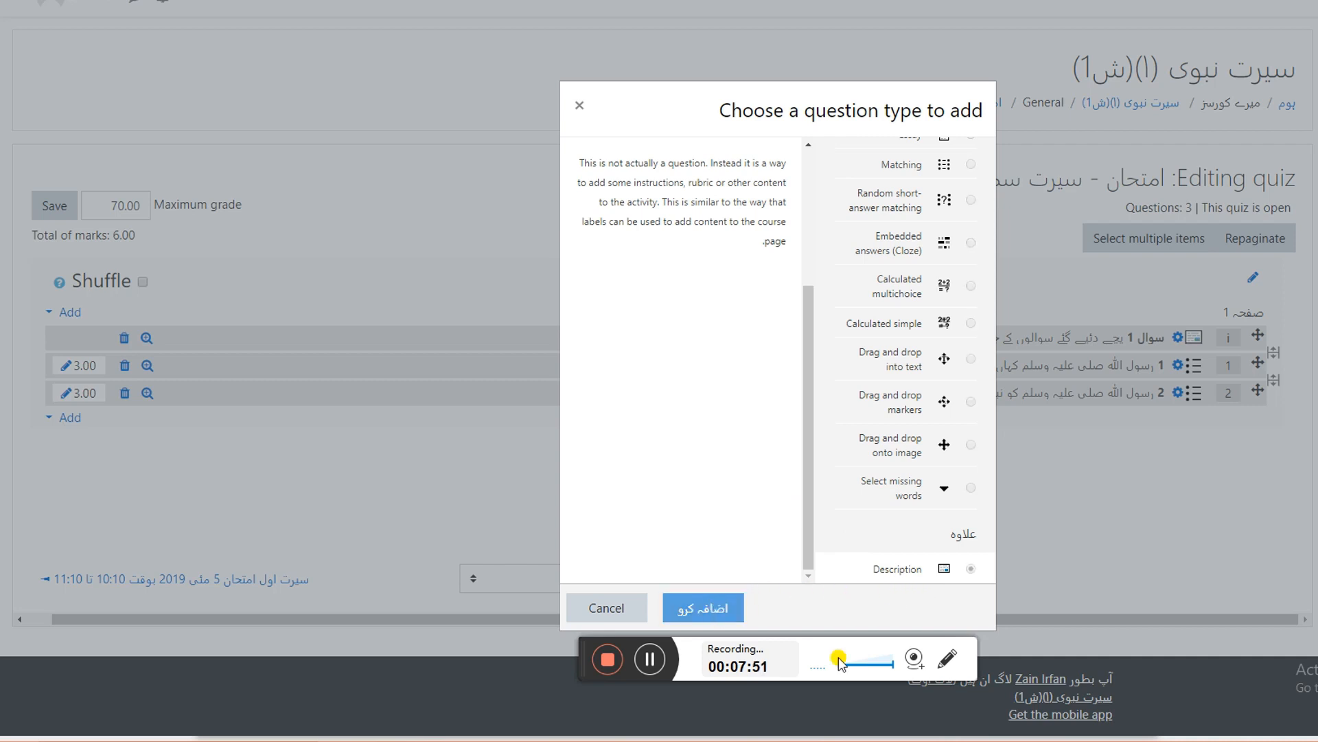
- Switch to the Word paper, copy the true/false instruction sentence following "سوال نمبر 2" and return to Chrome
left_click(913, 739)
scroll(928, 481, "down", 3)
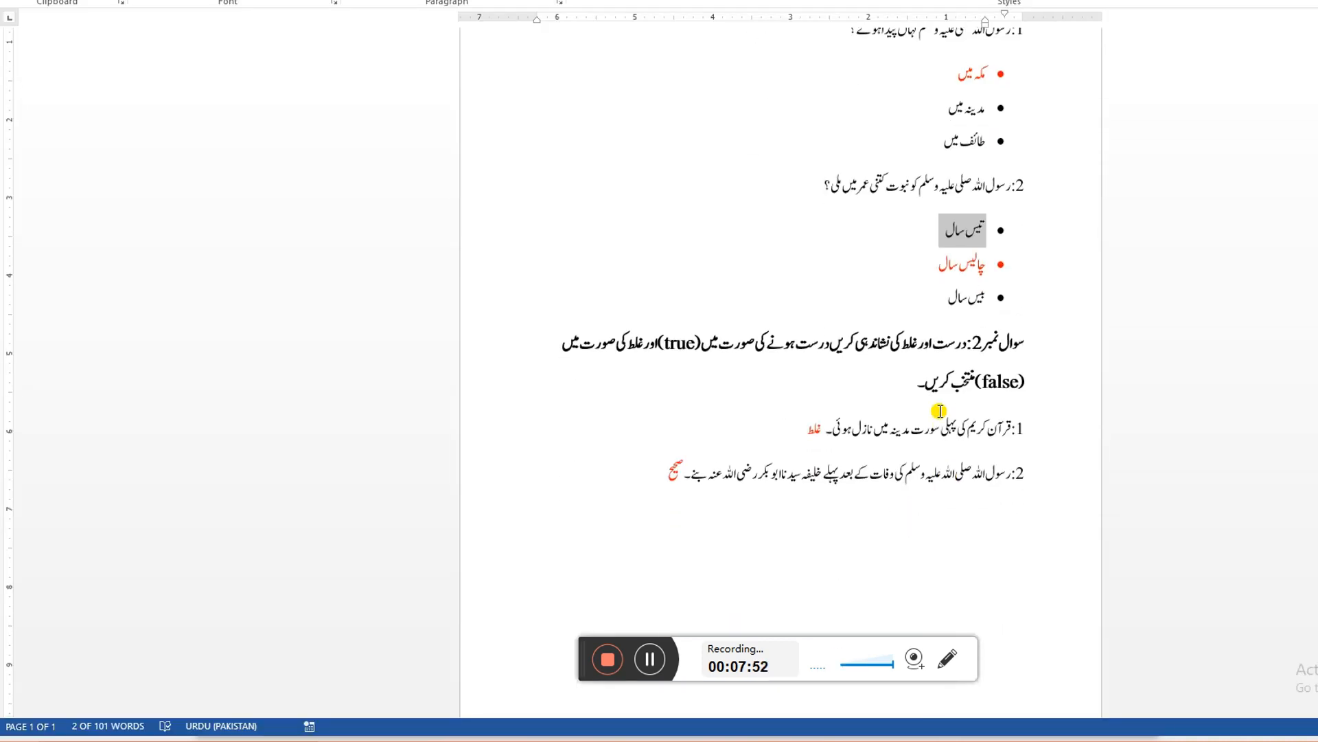
left_click(901, 387)
left_click_drag(901, 386, 968, 352)
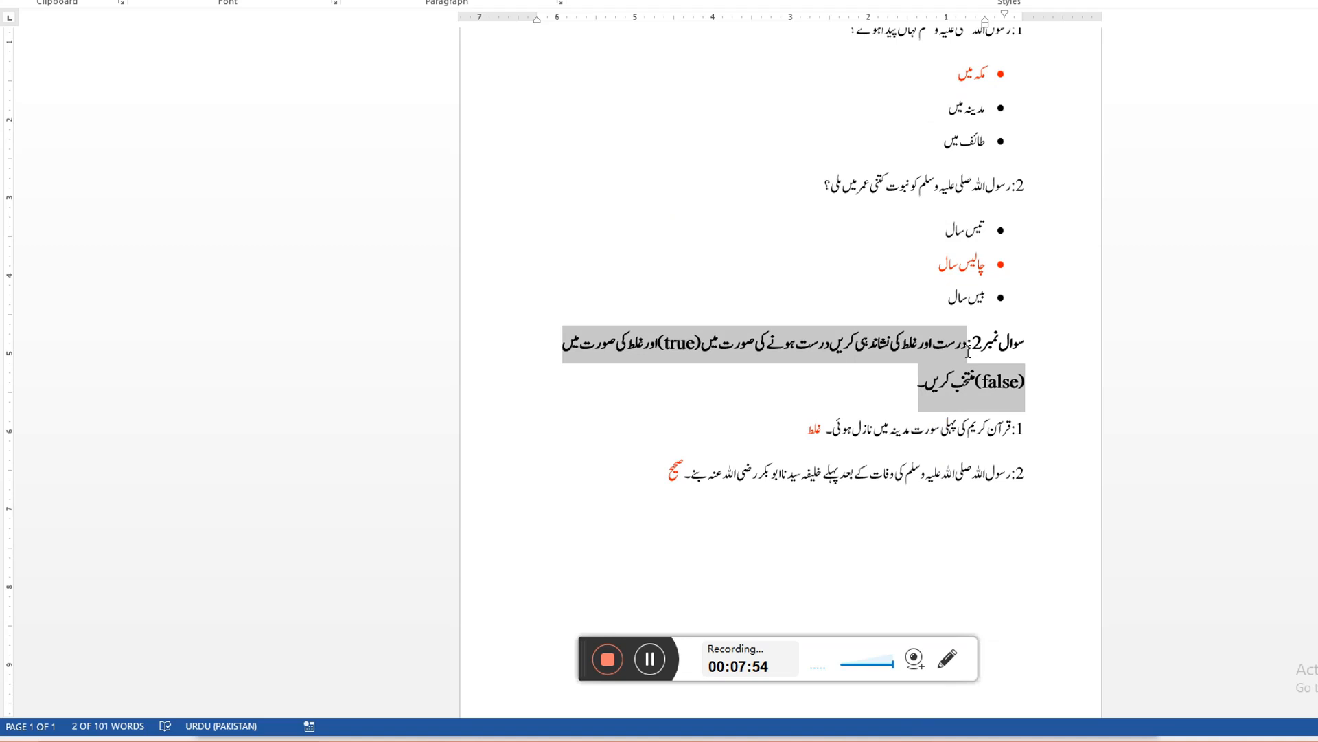
right_click(941, 349)
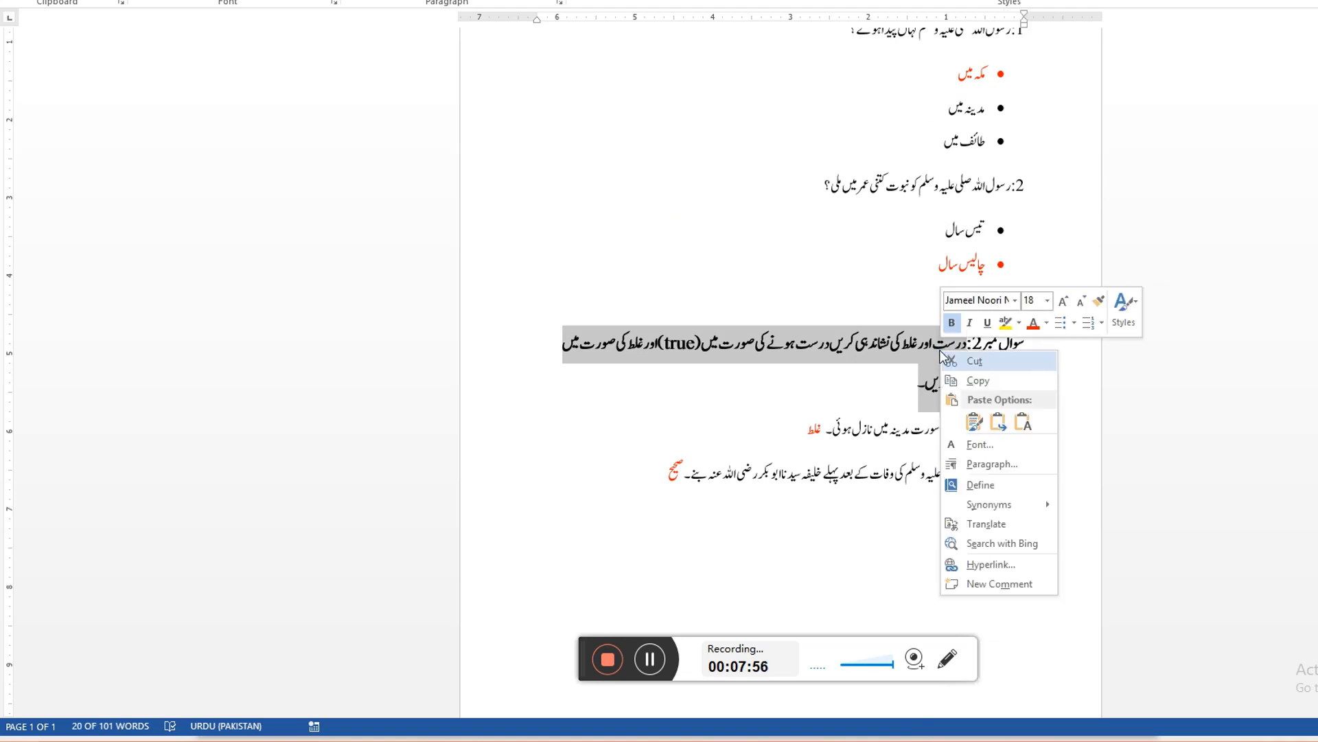
left_click(961, 381)
key("alt+Tab")
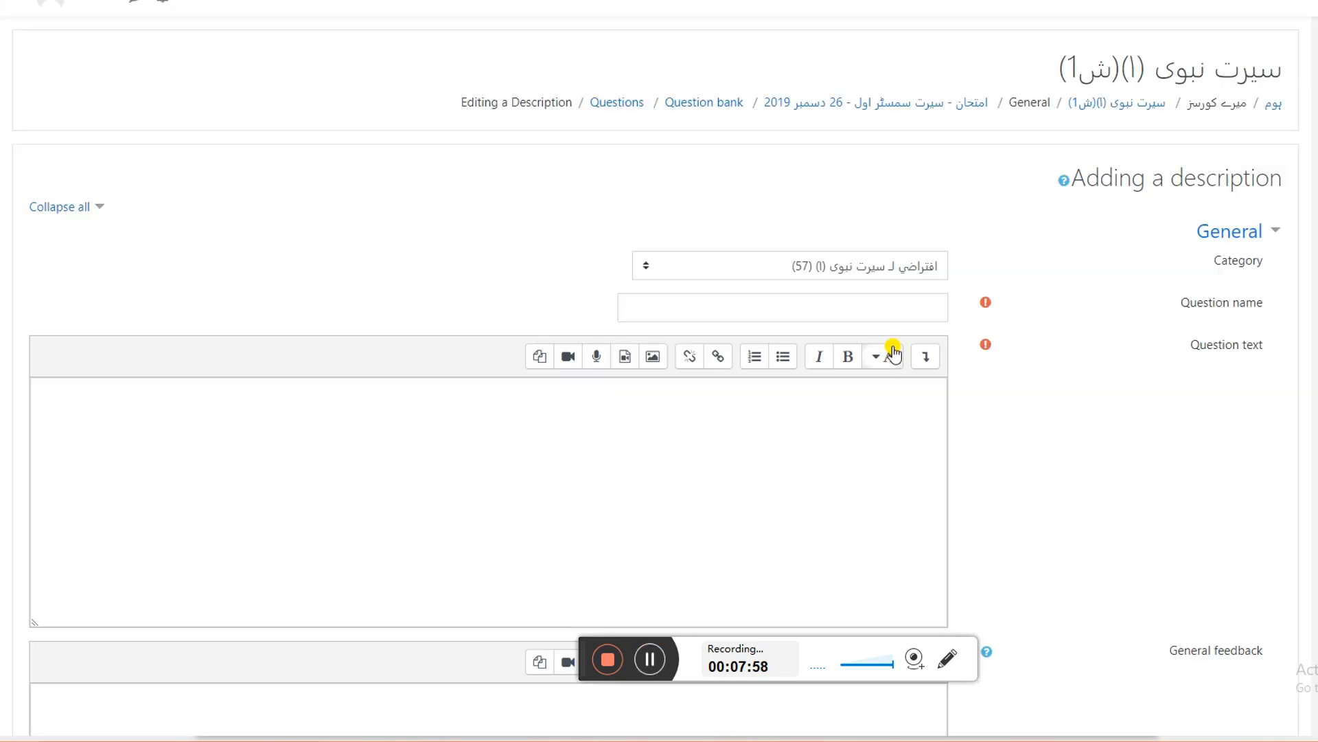
- Name the description "سوال نمبر 2", paste the copied instruction as its question text and save it to the quiz
left_click(898, 311)
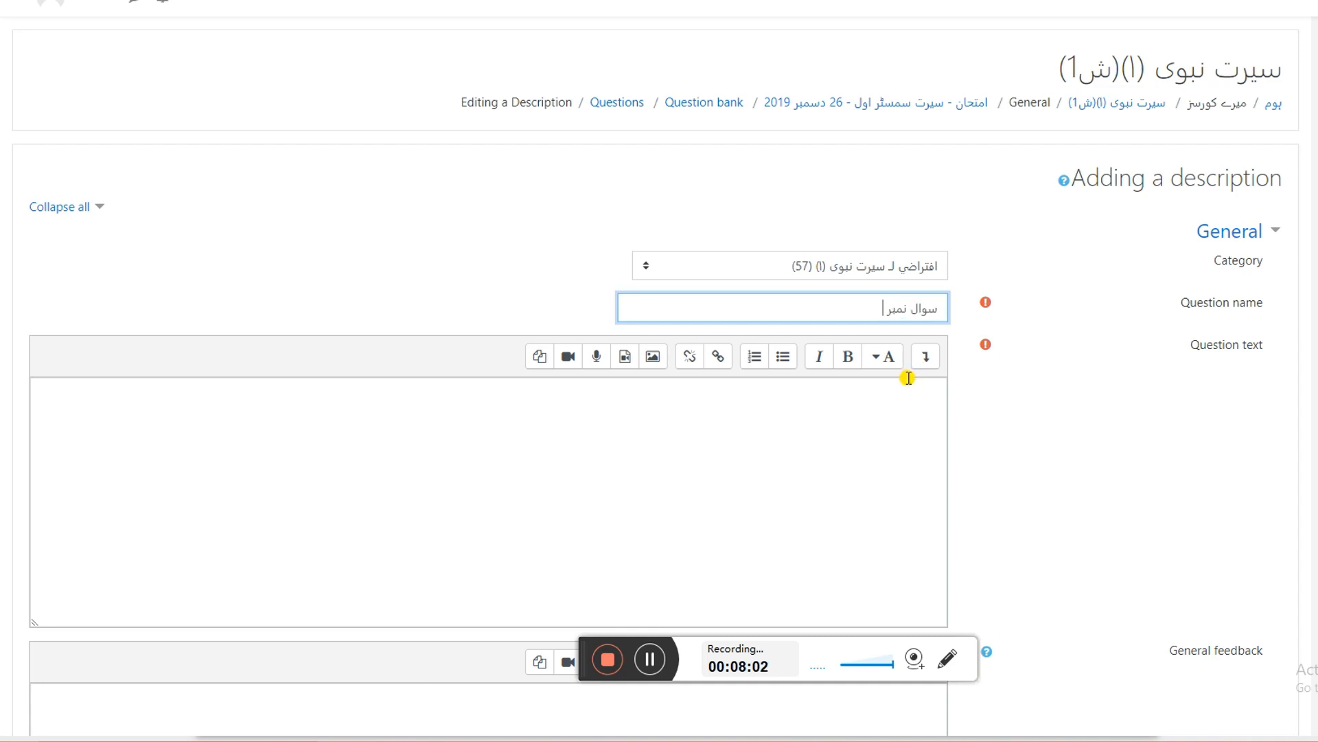
left_click(889, 407)
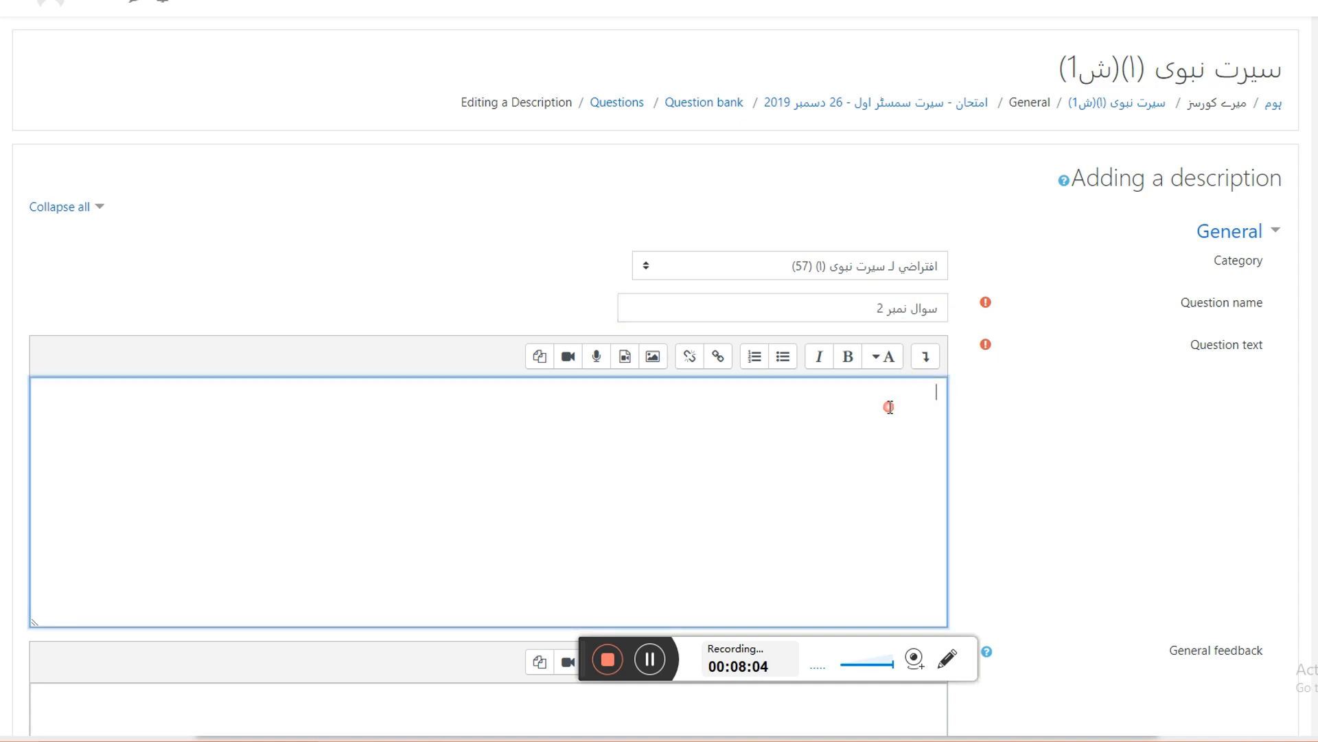
right_click(944, 413)
left_click(957, 488)
scroll(1009, 397, "down", 5)
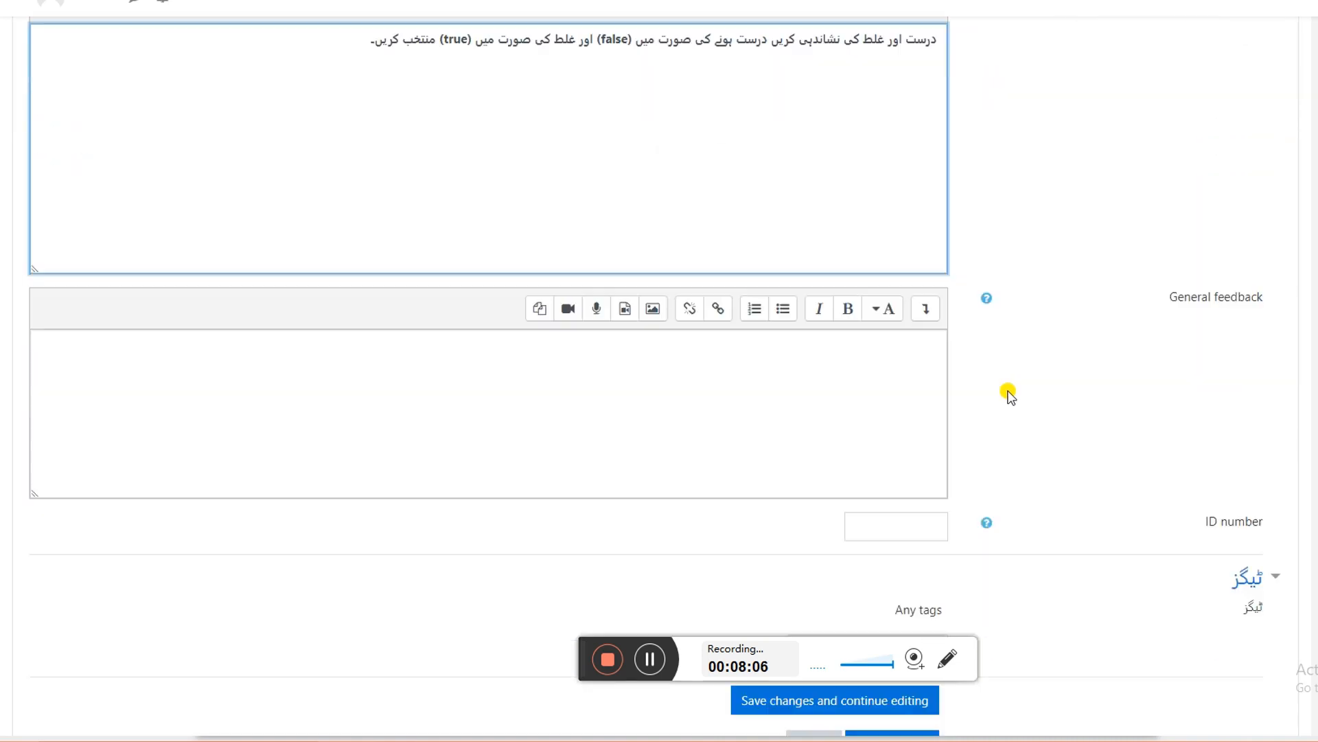
scroll(1013, 369, "down", 2)
left_click(909, 581)
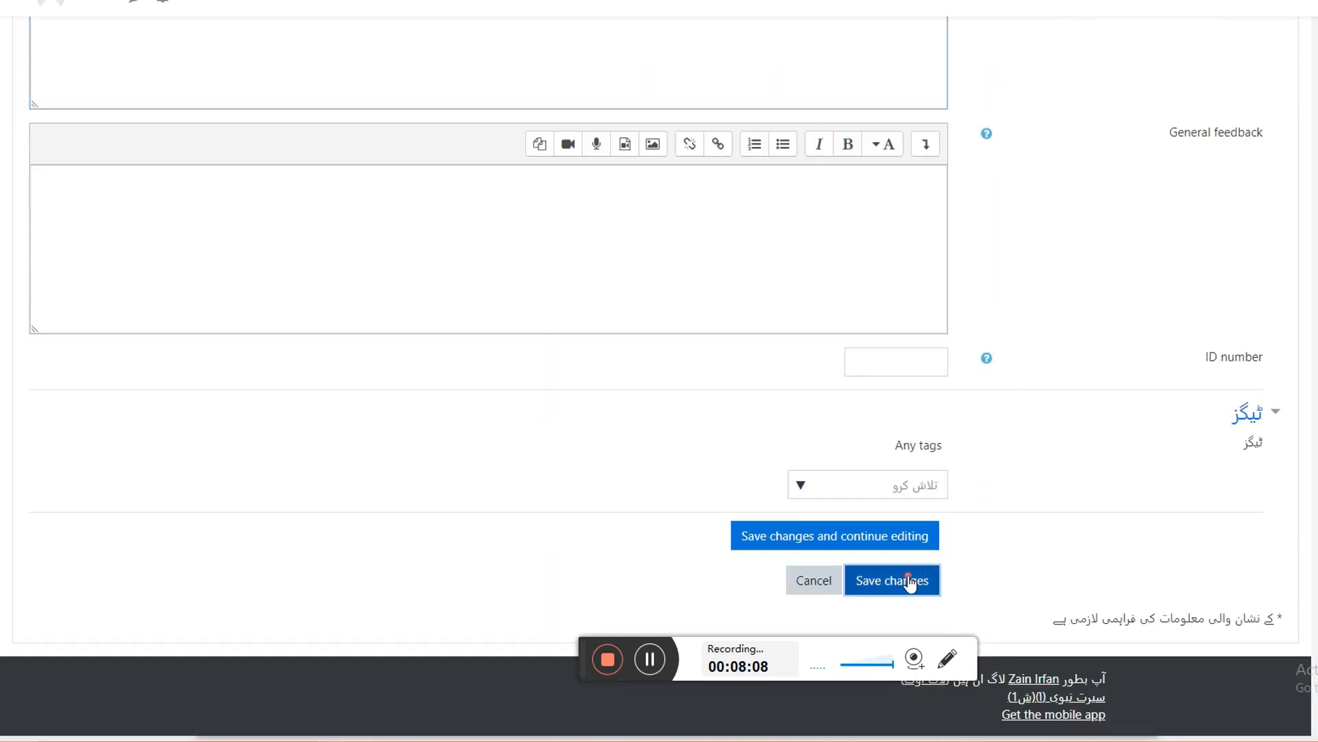
scroll(1042, 265, "up", 3)
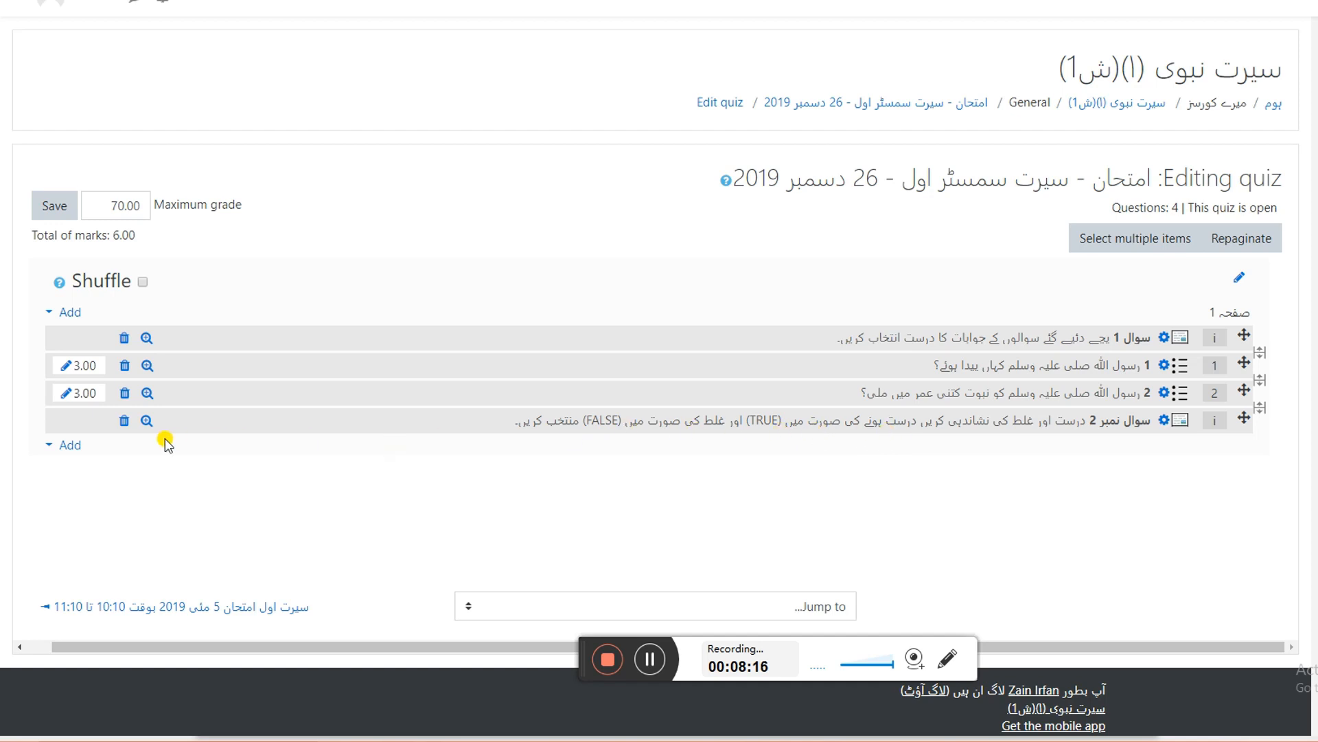
- Add a new True/False question at the end of the quiz, below the "سوال نمبر 2" description
scroll(165, 443, "down", 1)
left_click(62, 435)
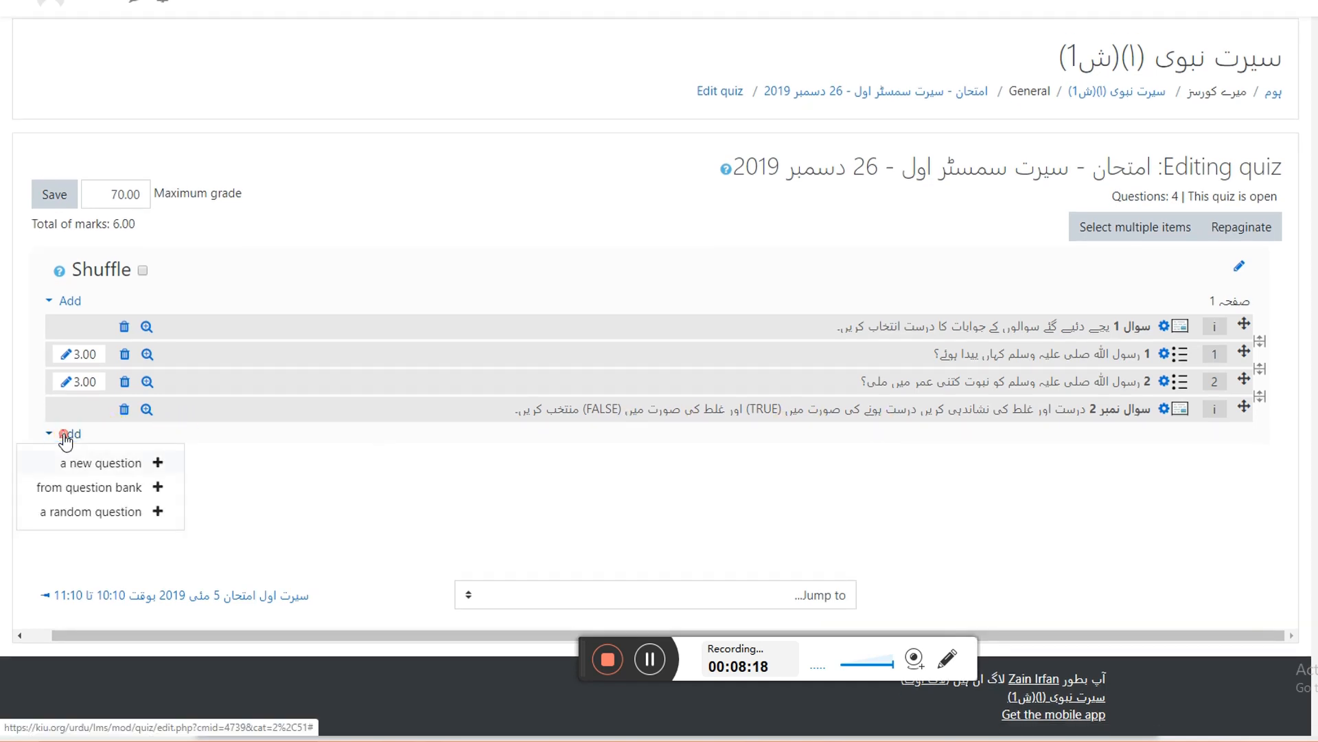
left_click(132, 461)
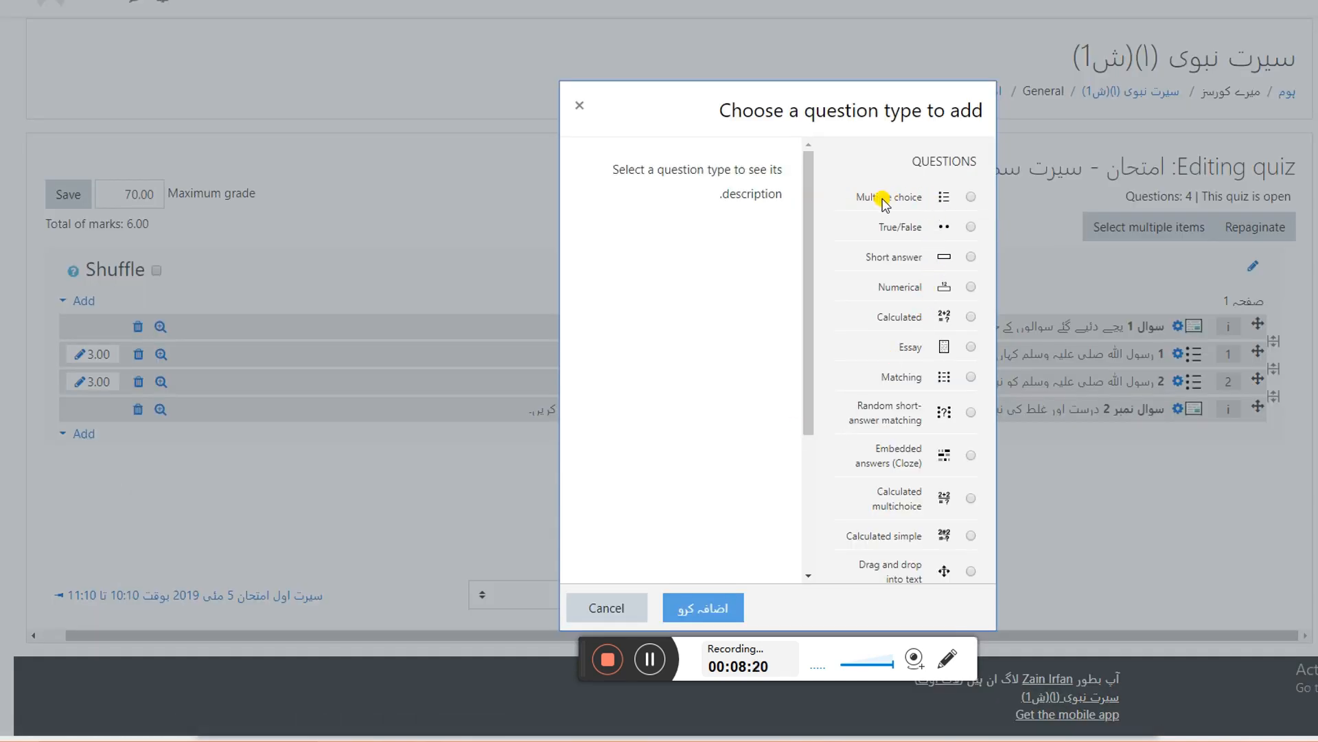
left_click(910, 203)
left_click(907, 226)
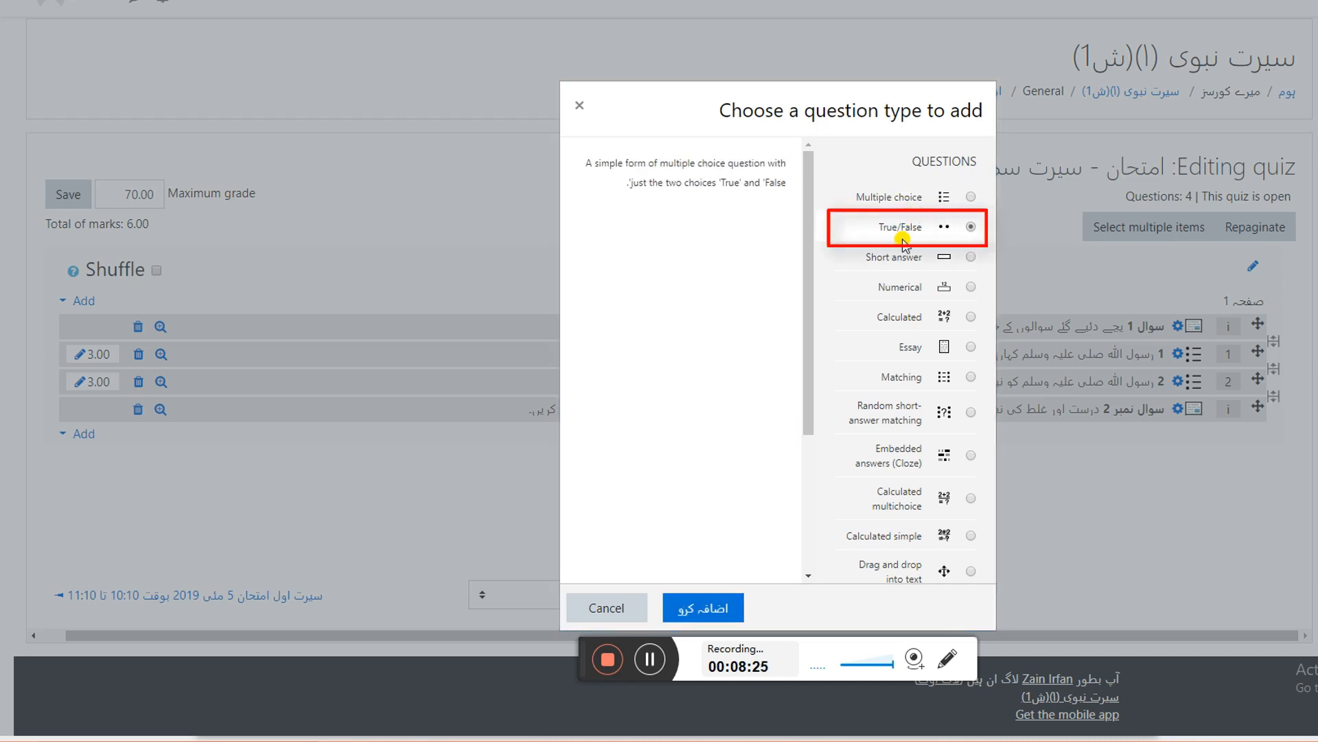
left_click(684, 605)
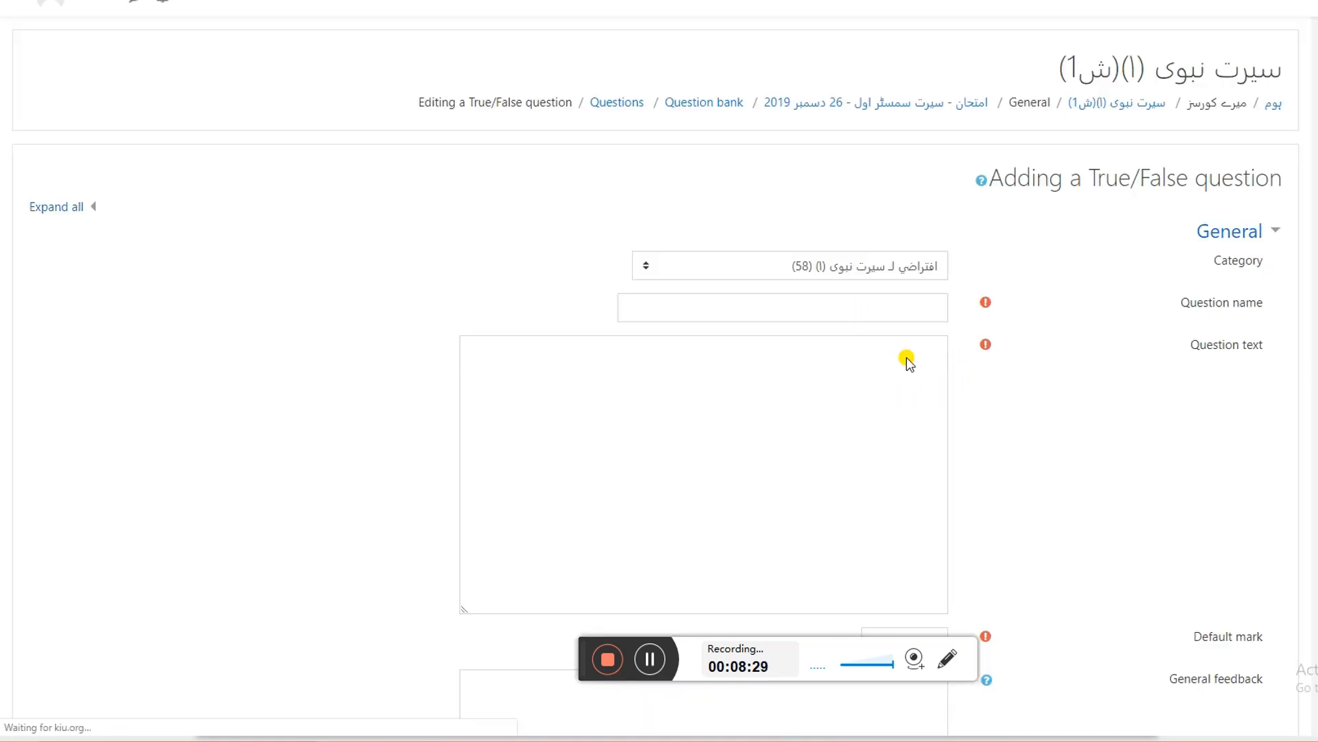
- Copy the statement "قرآن کریم کی پہلی سورت مدینہ میں نازل ہوئی۔" from the Word paper and return to Chrome
key("alt+Tab")
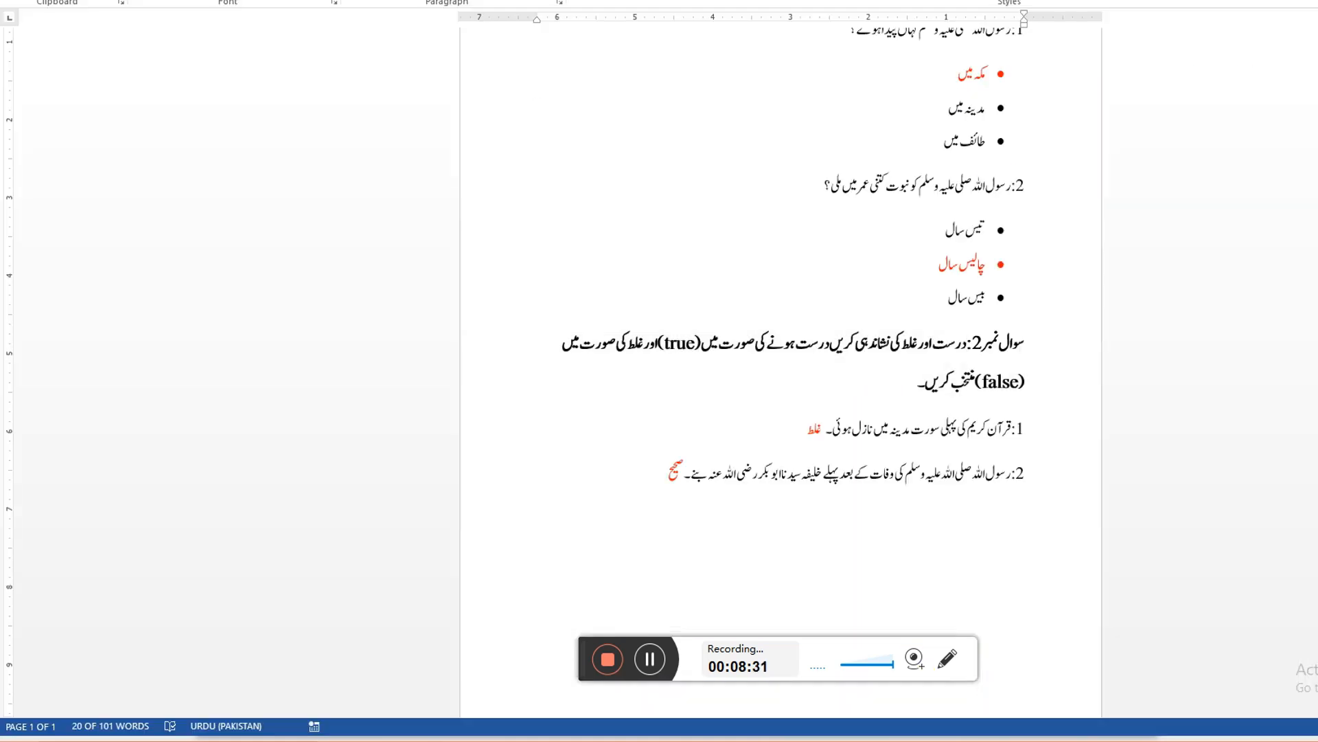
scroll(986, 417, "down", 2)
left_click(874, 350)
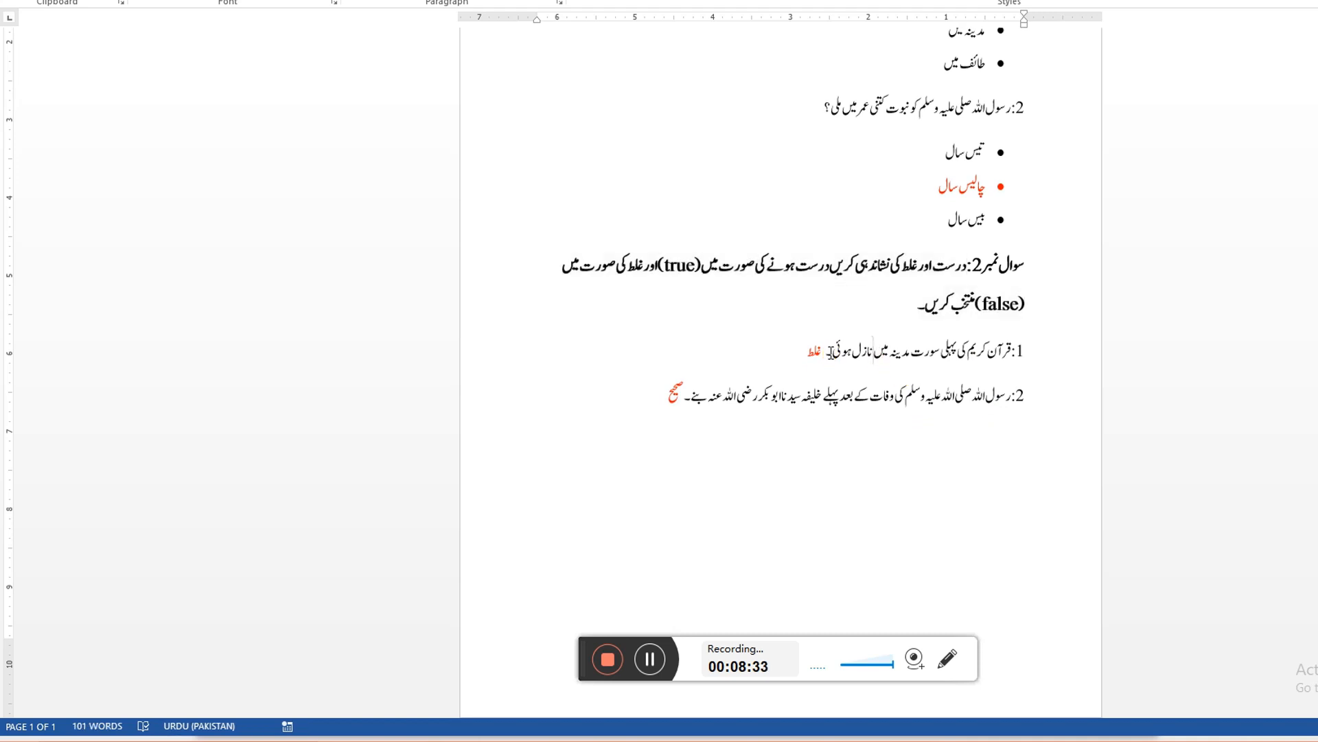
left_click_drag(828, 354, 1008, 351)
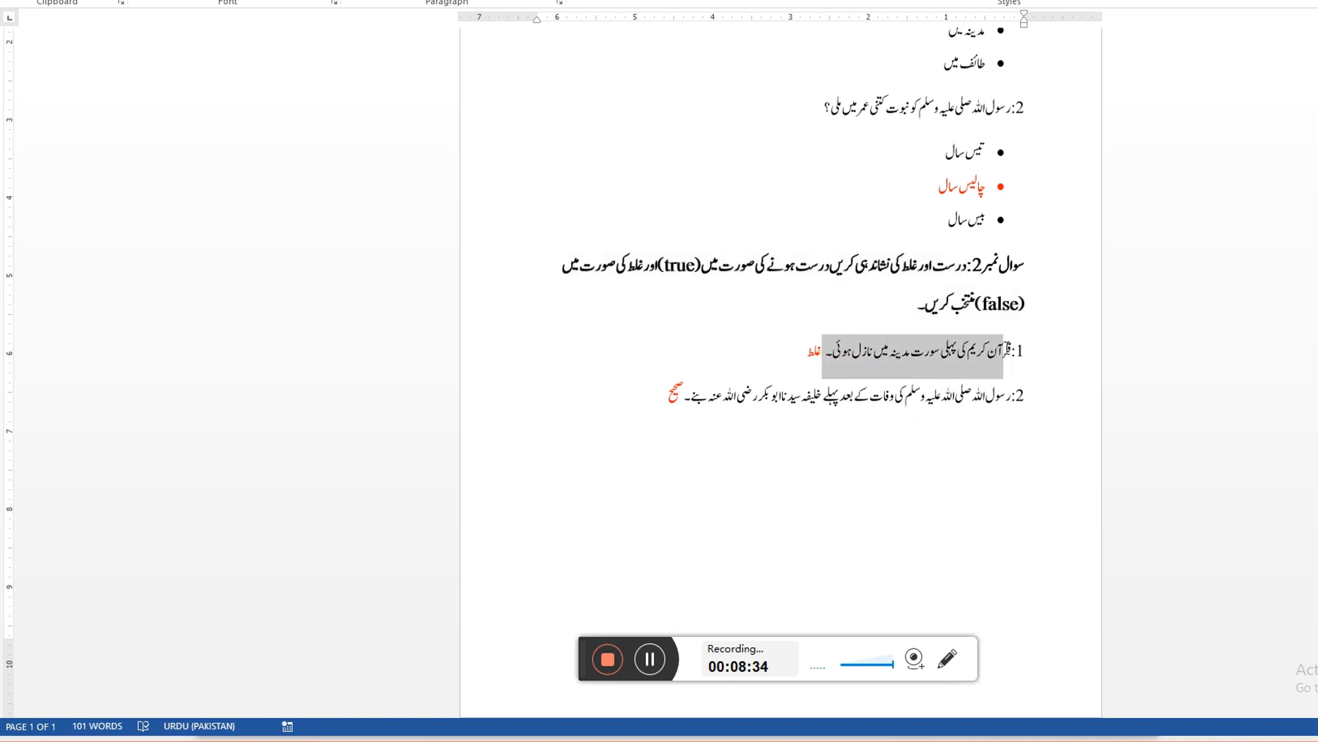
right_click(955, 350)
left_click(990, 394)
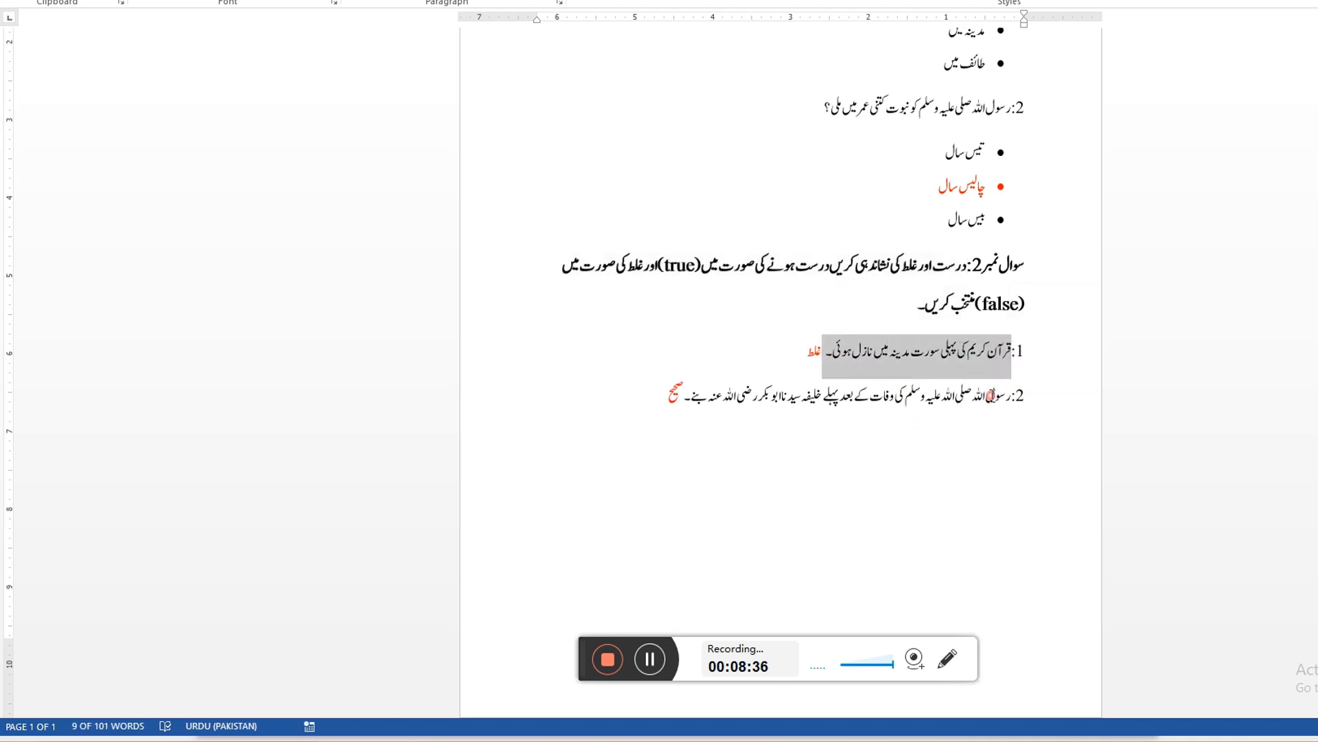
key("alt+Tab")
- Name the True/False question "1" and paste the copied statement as its question text
left_click(912, 310)
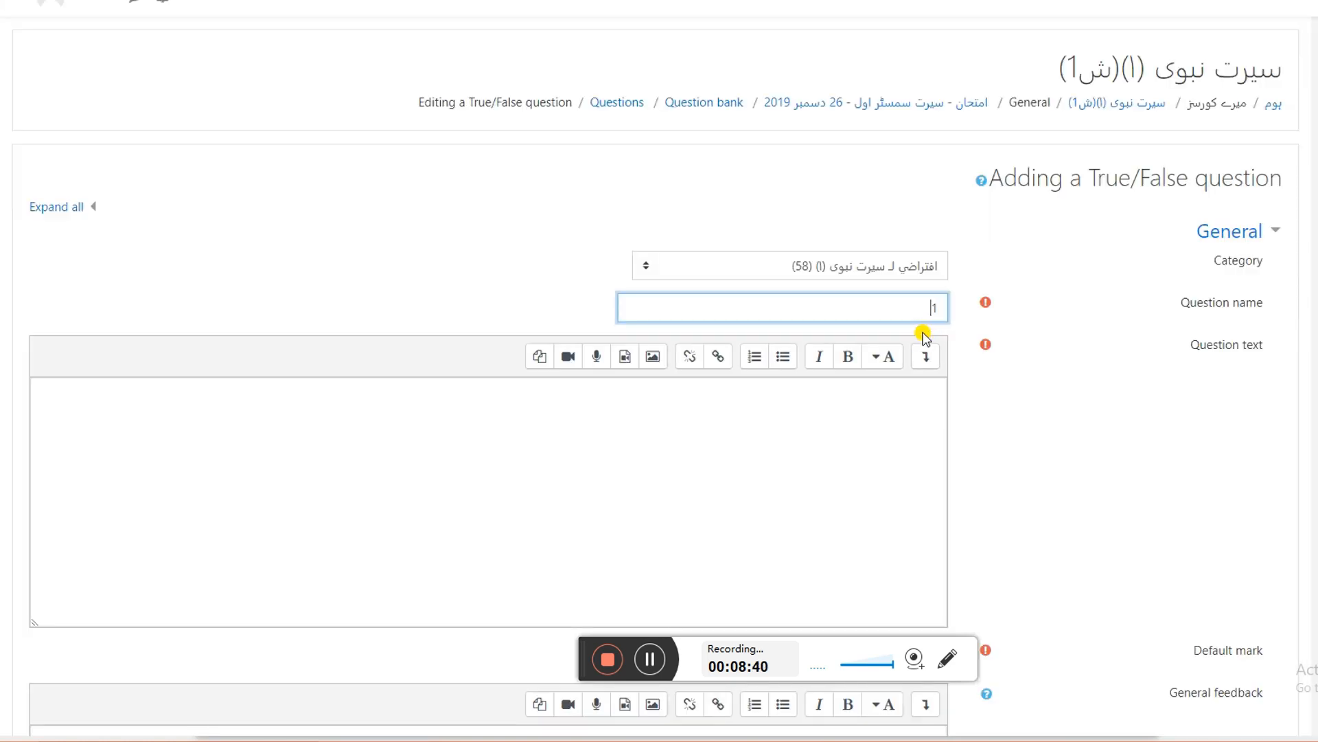
scroll(941, 324, "down", 1)
left_click(932, 307)
right_click(932, 308)
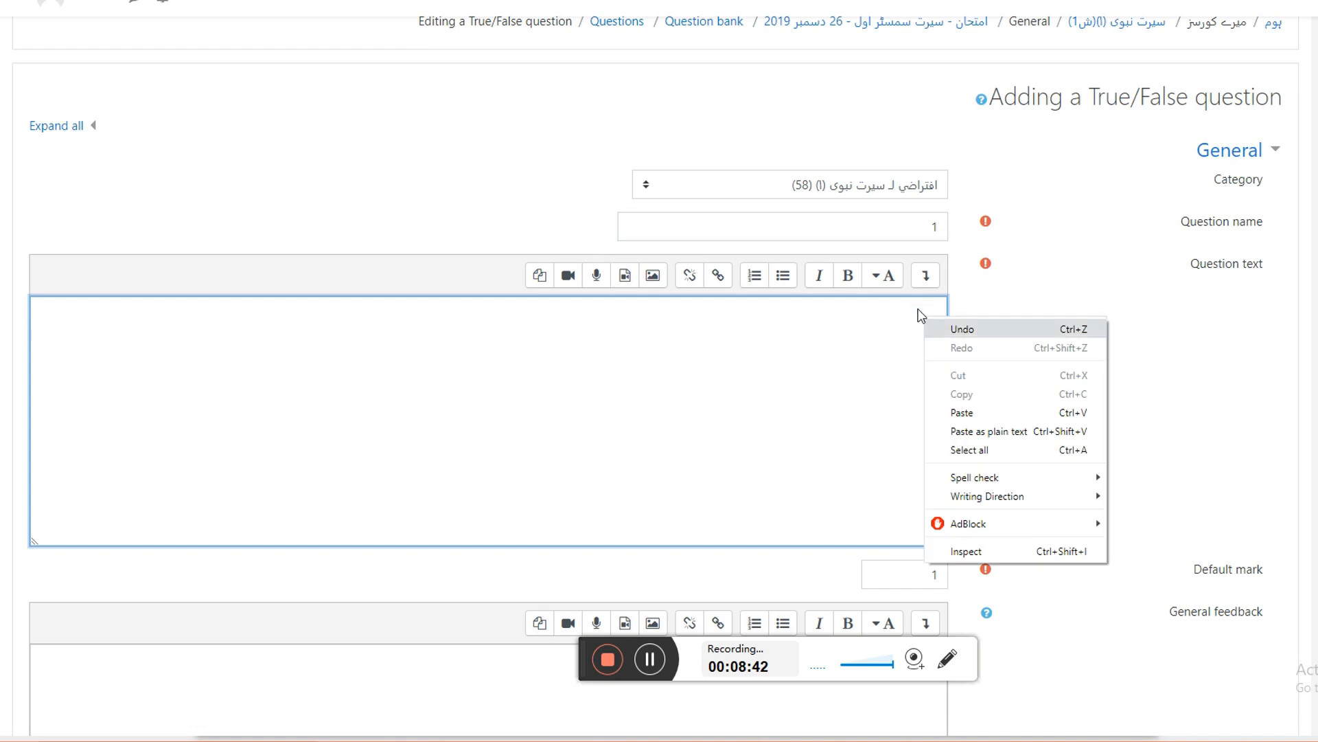
left_click(967, 410)
- Set the True/False question's default mark to 2
scroll(926, 349, "down", 3)
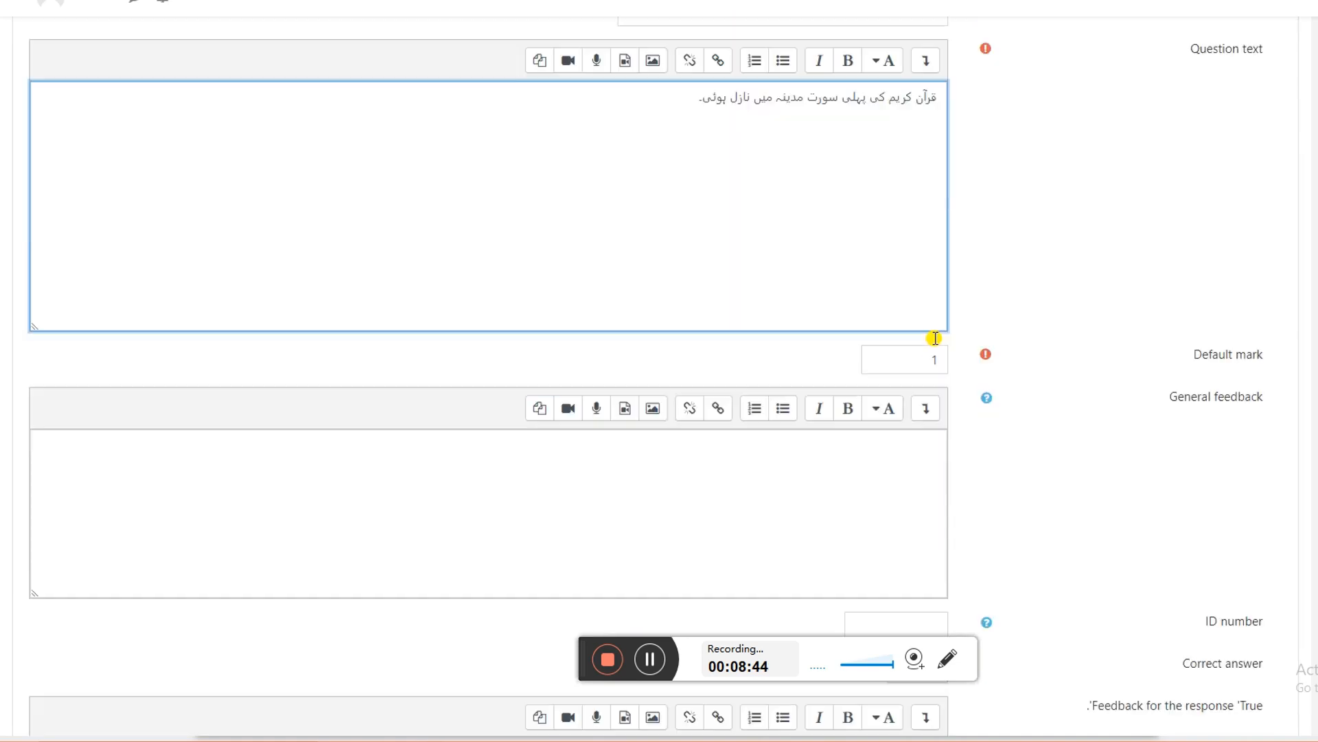
double_click(933, 330)
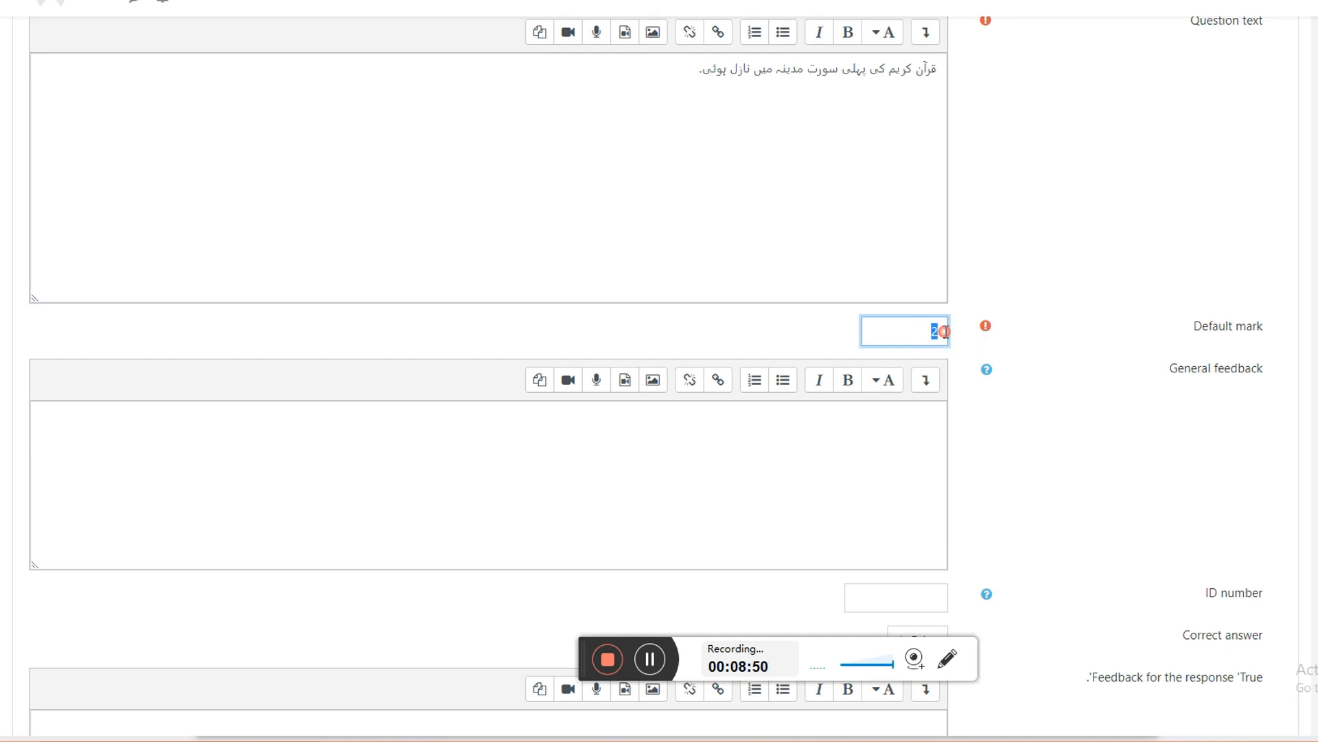
scroll(982, 409, "down", 3)
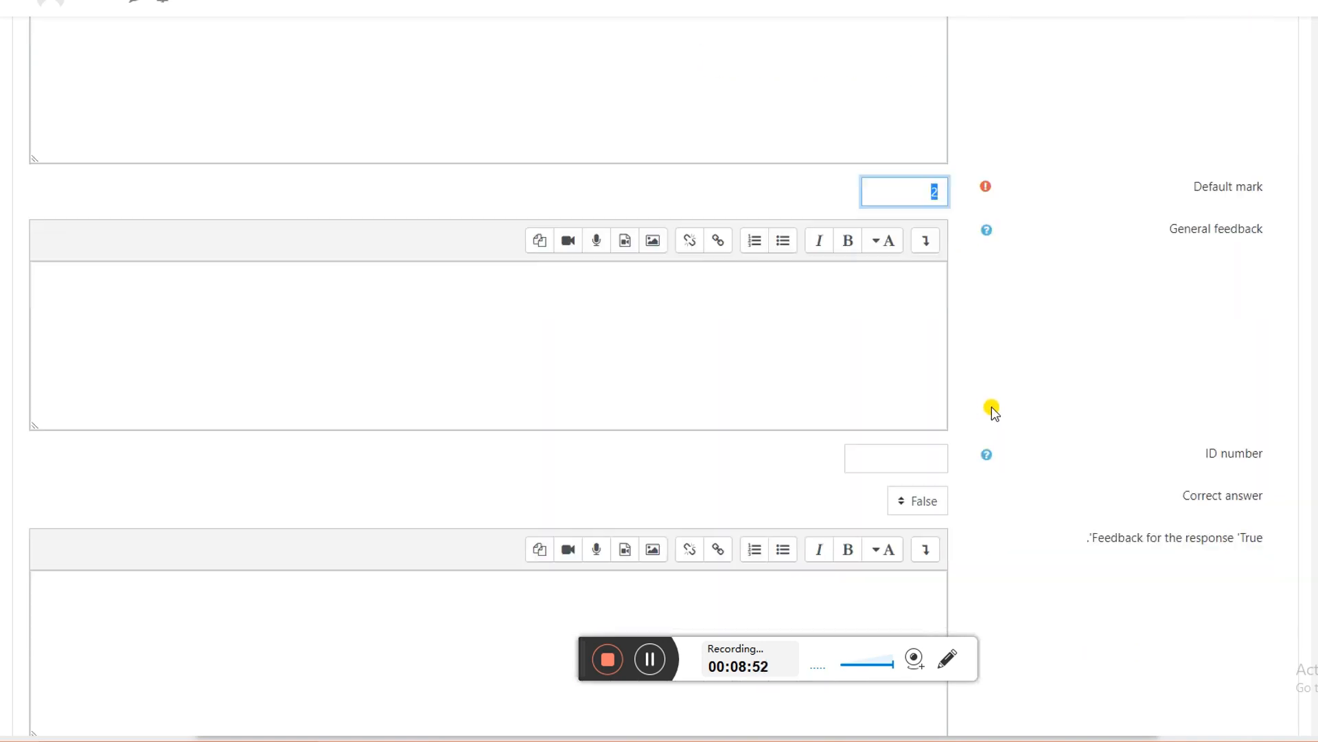
- Examine the Correct answer setting and its False and True options against the question statement
scroll(1030, 368, "down", 1)
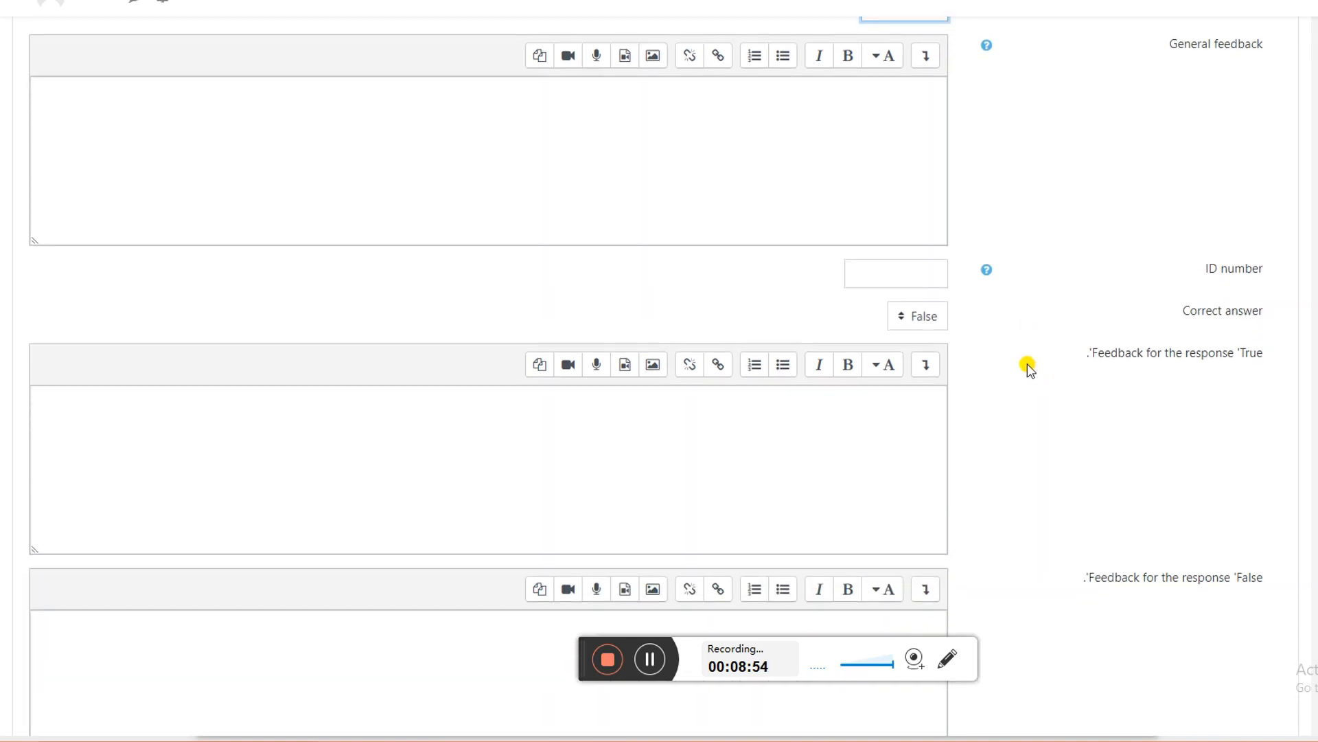
scroll(1034, 368, "up", 1)
scroll(1030, 368, "down", 3)
scroll(1099, 343, "up", 2)
left_click_drag(1256, 312, 1170, 312)
left_click_drag(1264, 317, 1171, 320)
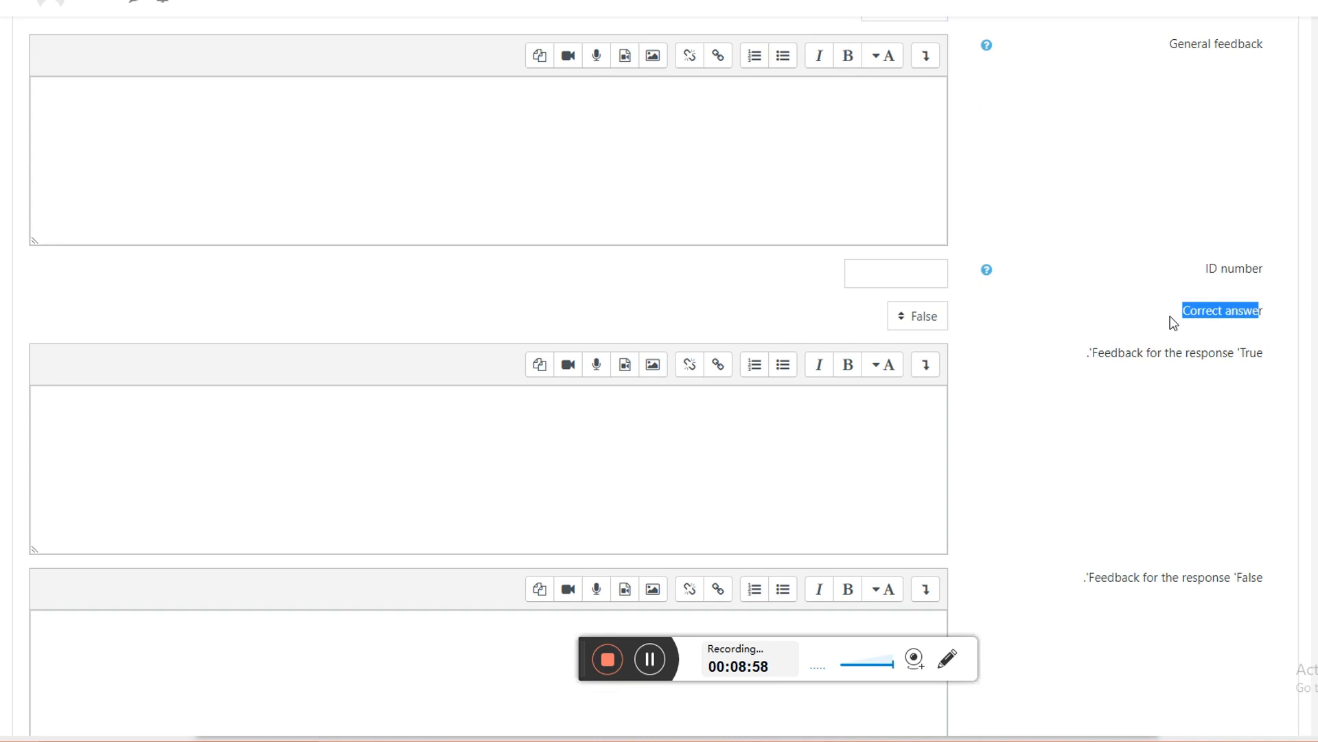
left_click(921, 317)
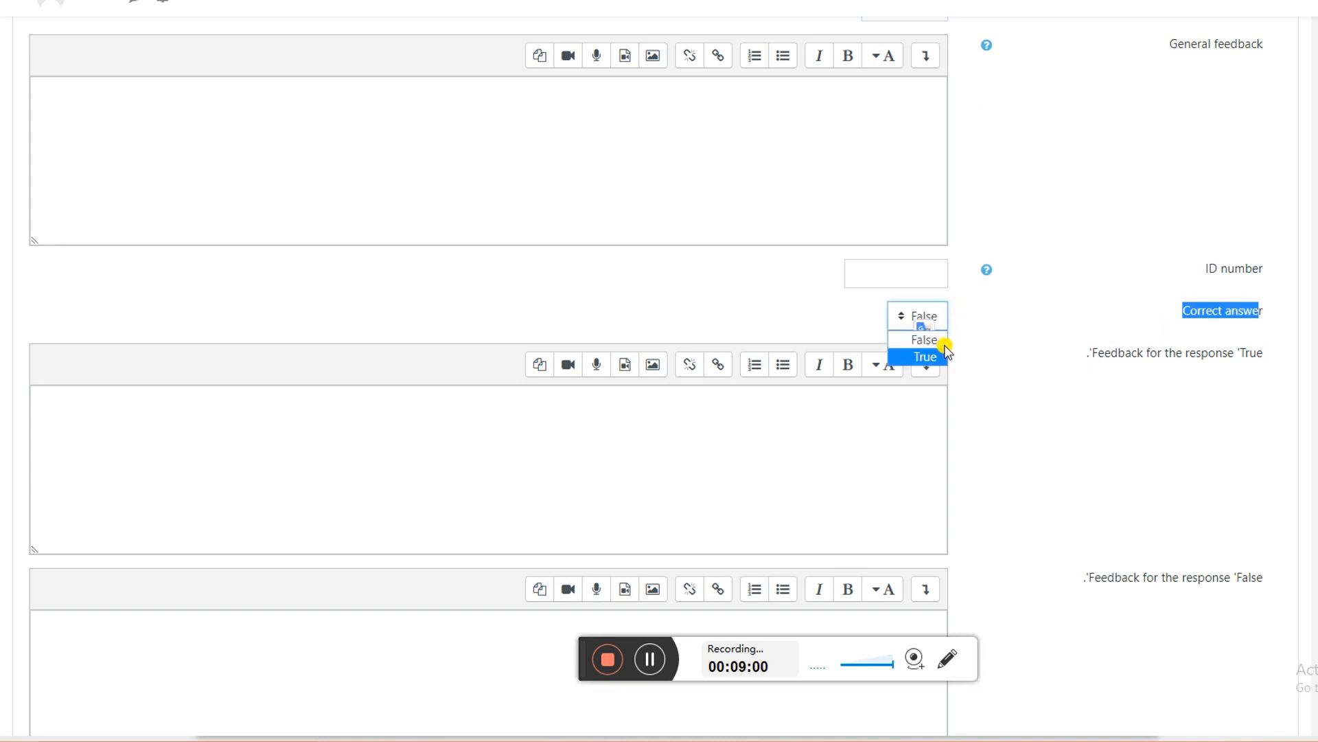
left_click(982, 333)
scroll(959, 335, "up", 5)
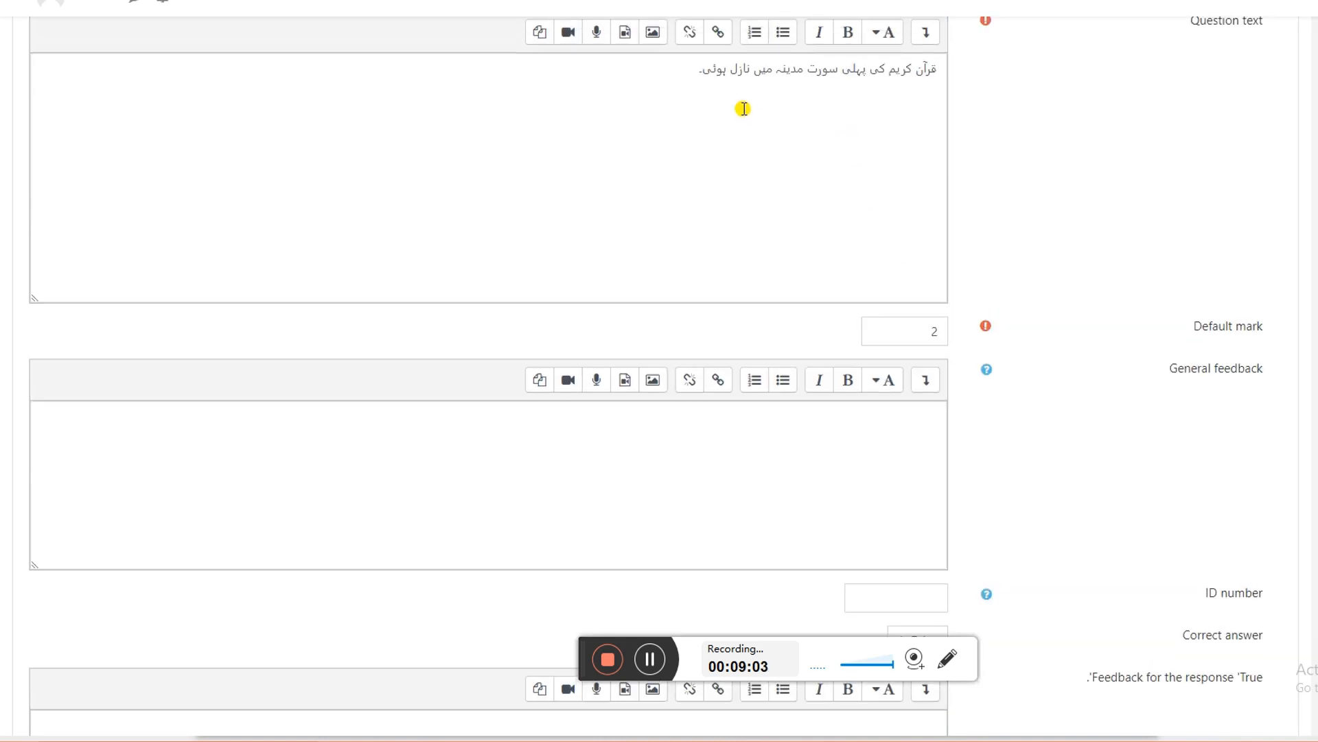
scroll(967, 233, "down", 3)
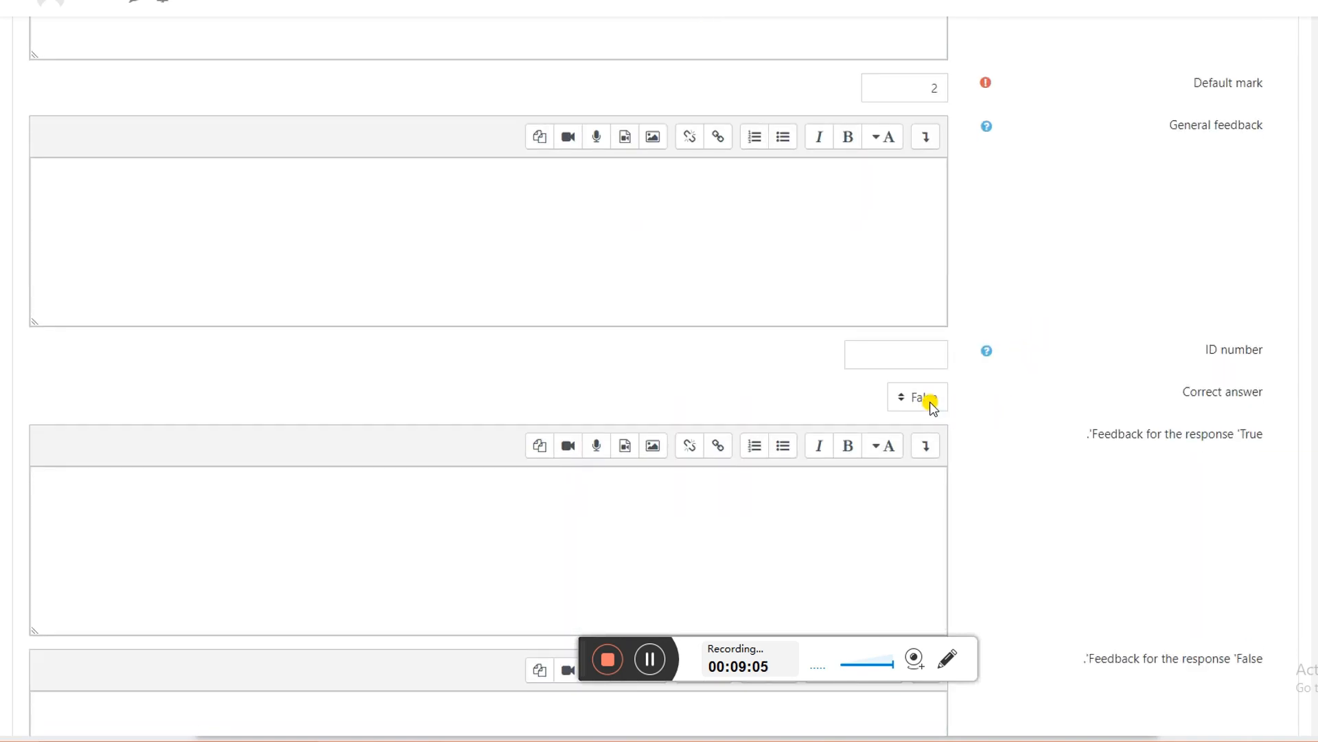
left_click(931, 403)
left_click(980, 399)
- Check the first statement's answer in the Word paper, keep False as the correct answer, and save the True/False question
left_click(911, 738)
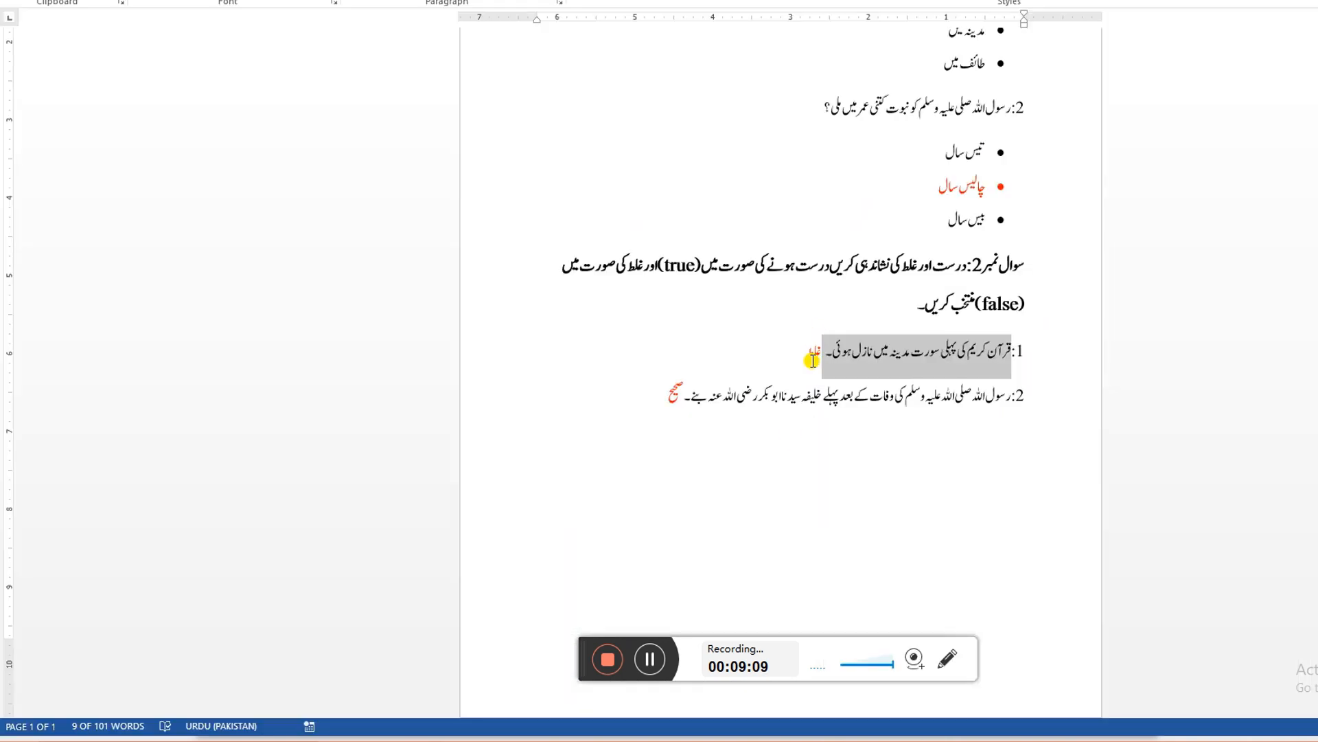
left_click(912, 739)
left_click(917, 397)
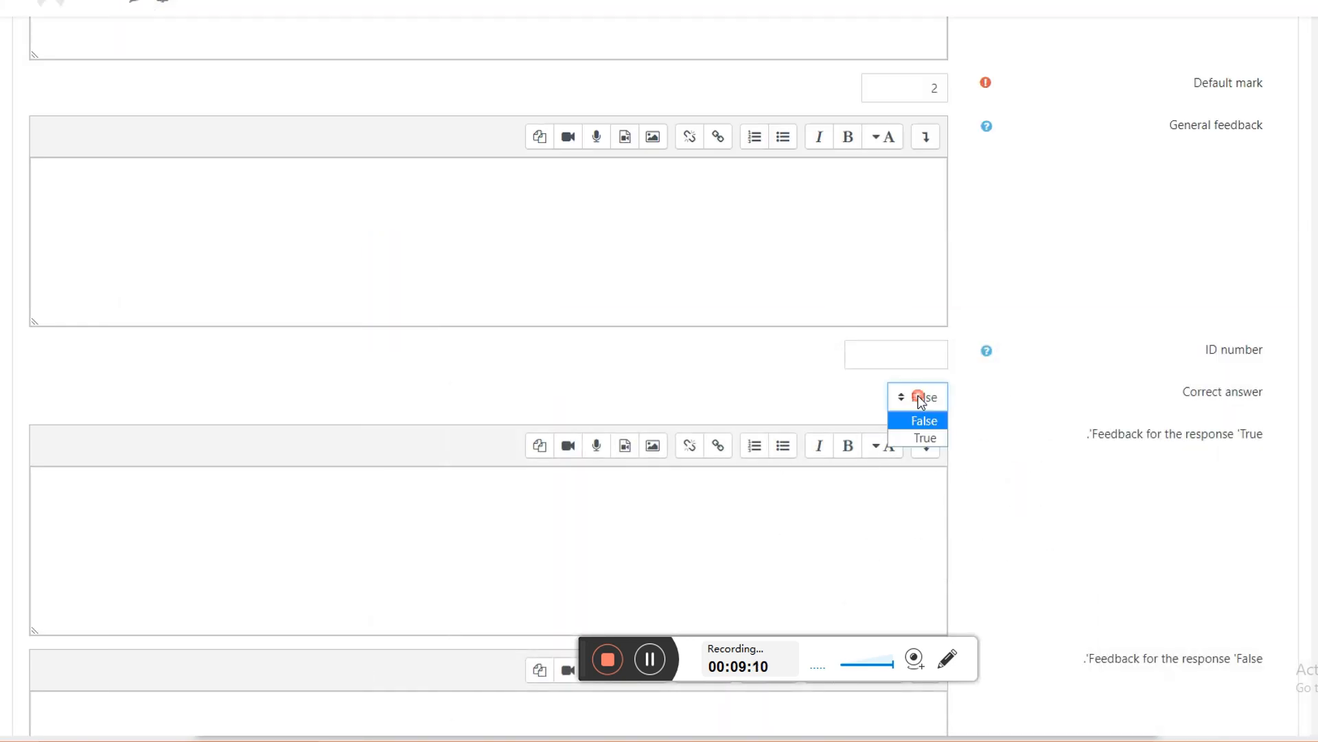
left_click(924, 419)
left_click(934, 403)
left_click(938, 408)
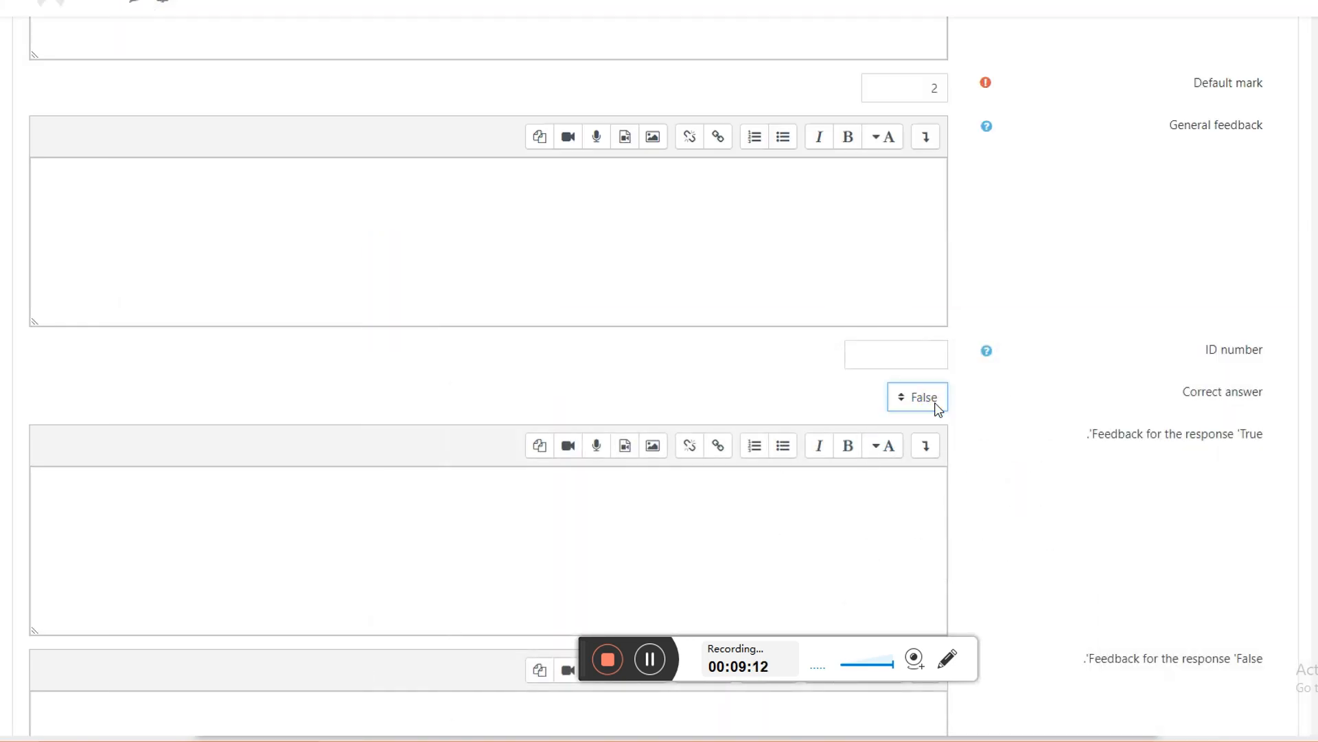
scroll(997, 404, "down", 7)
left_click(904, 582)
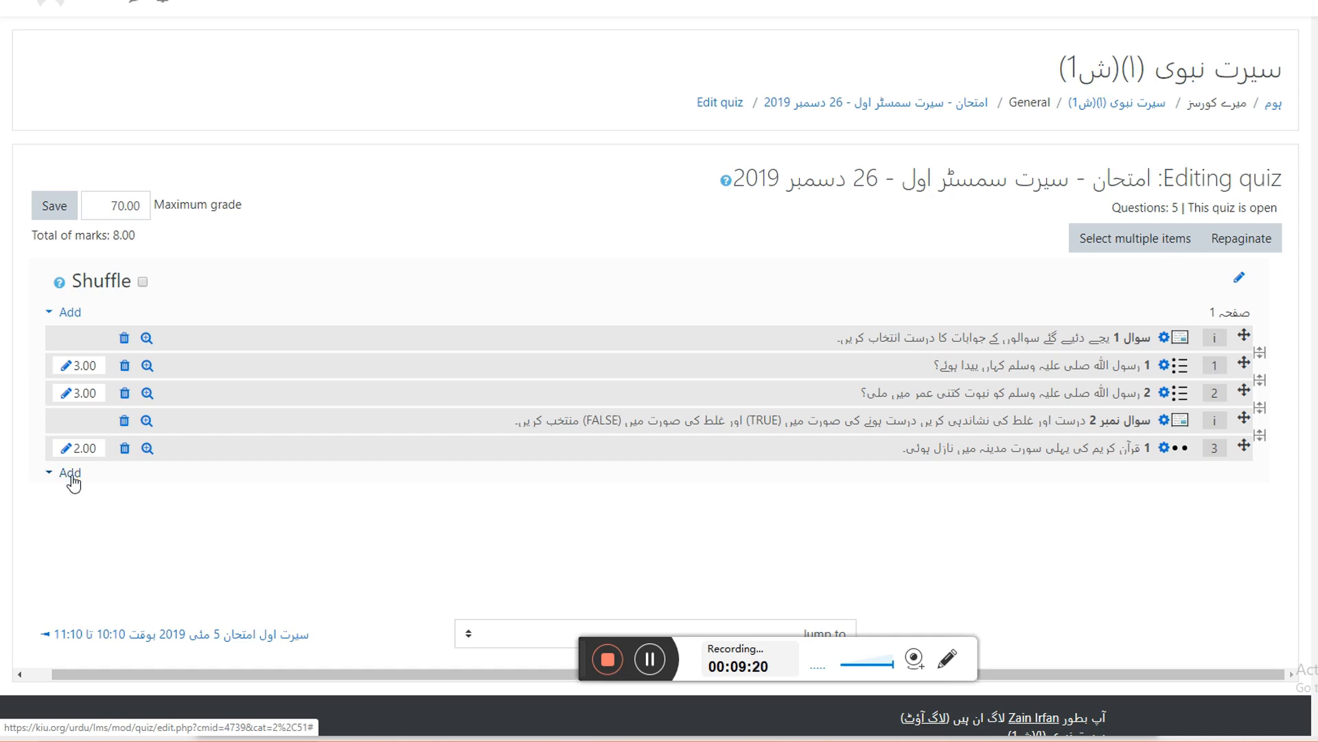
- Add another True/False question at the end of the quiz and name it "2"
left_click(71, 474)
left_click(88, 500)
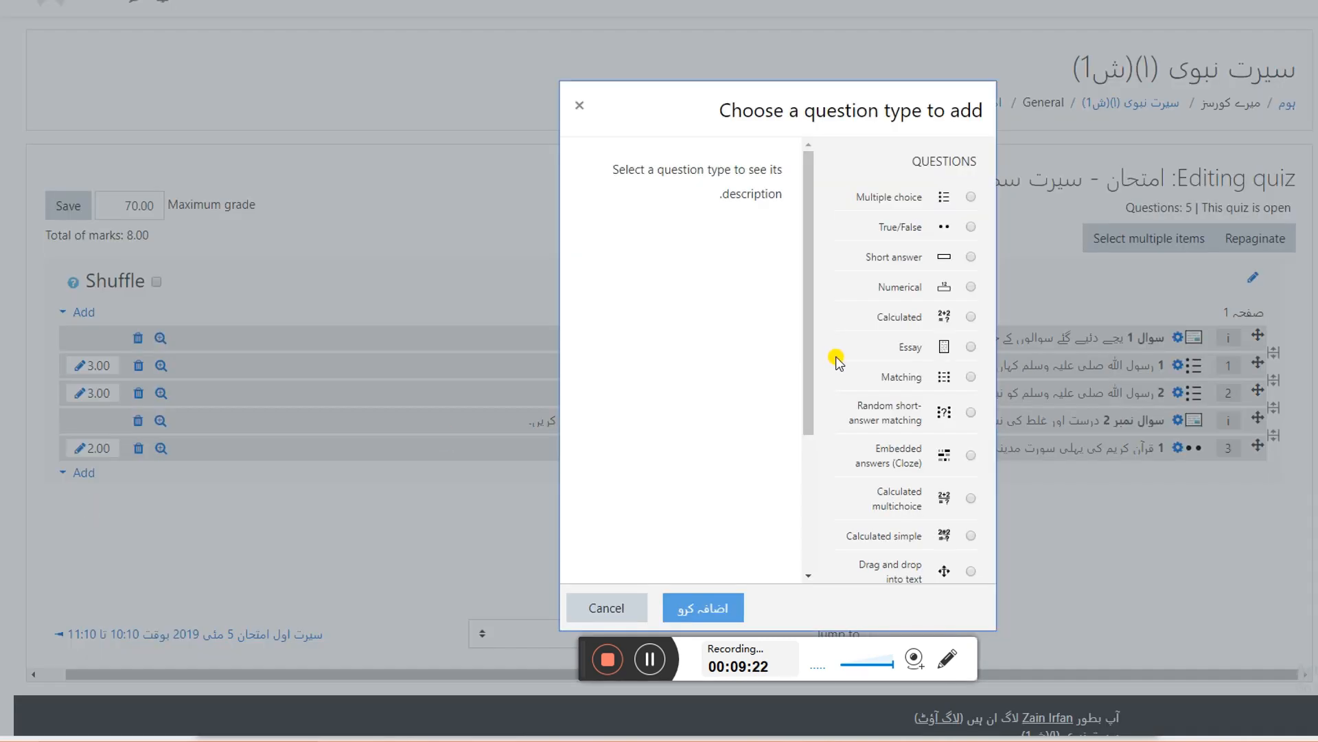
scroll(837, 364, "down", 3)
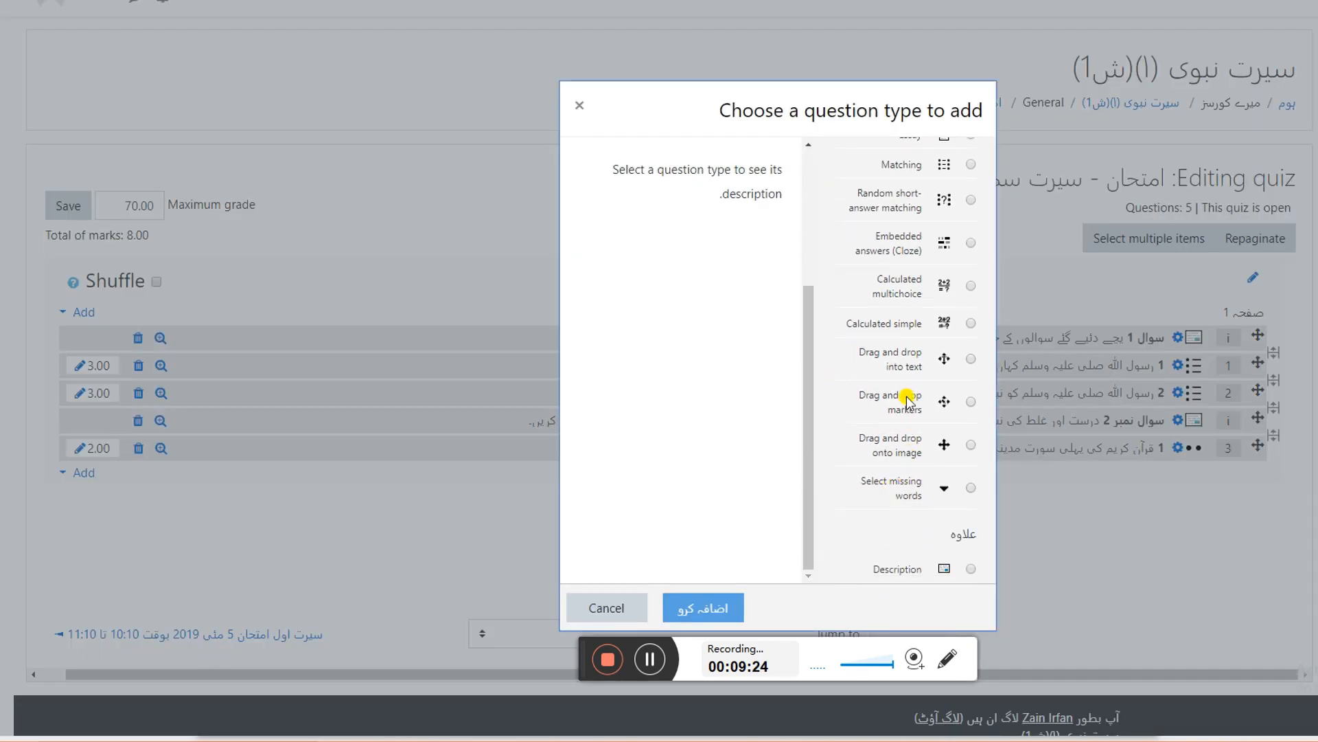
scroll(906, 391, "up", 3)
left_click(908, 228)
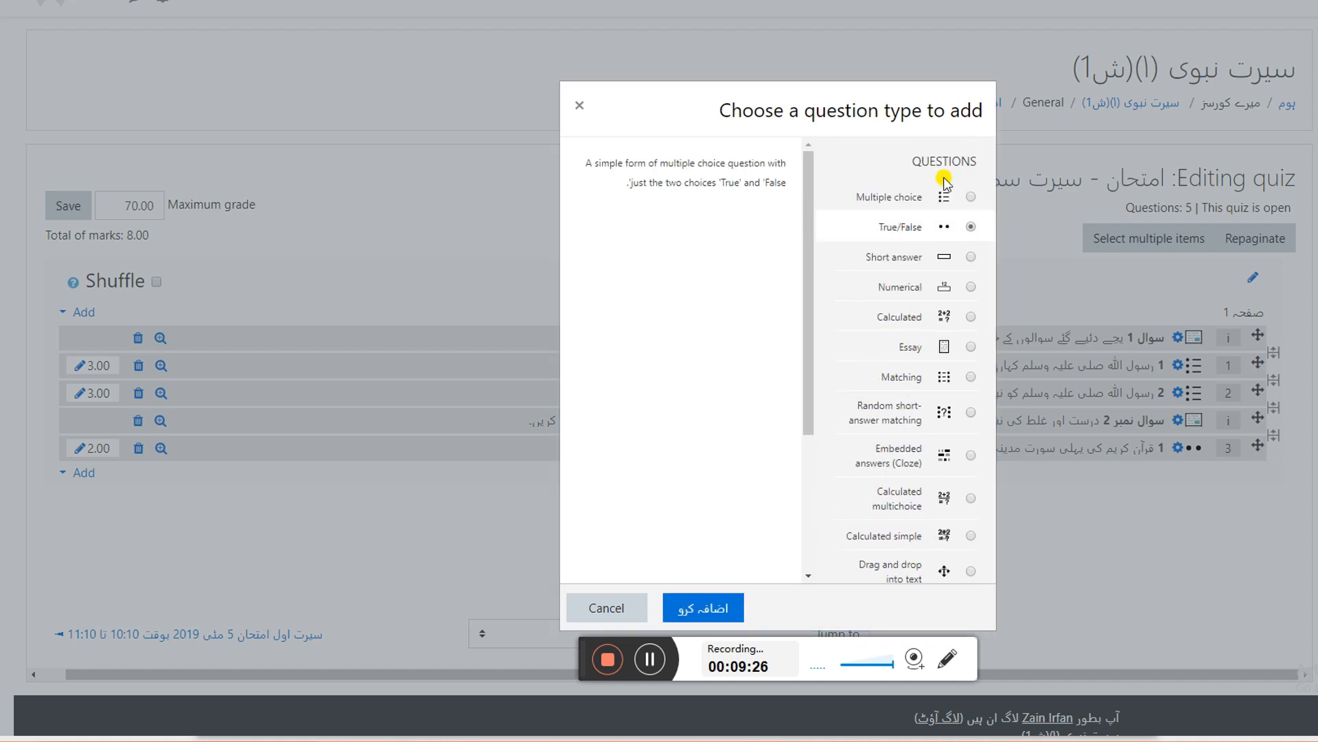
left_click(707, 608)
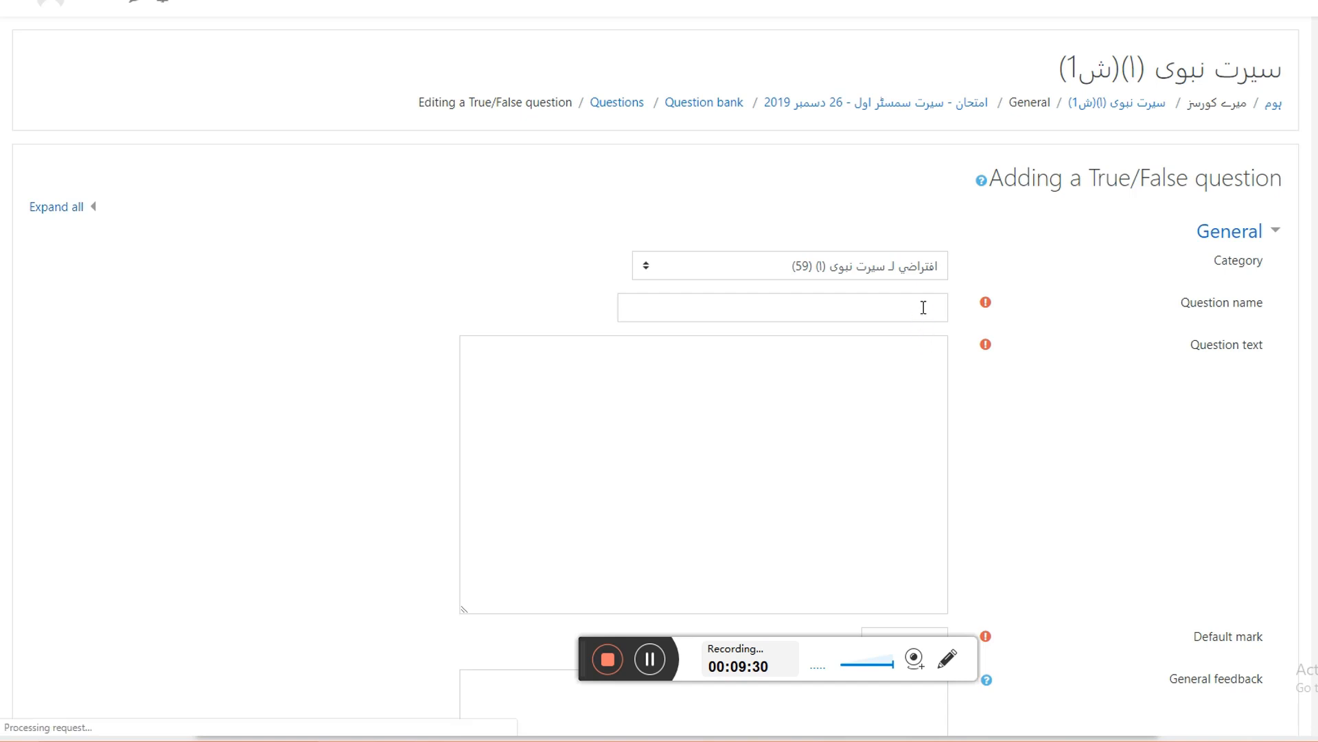
left_click(919, 315)
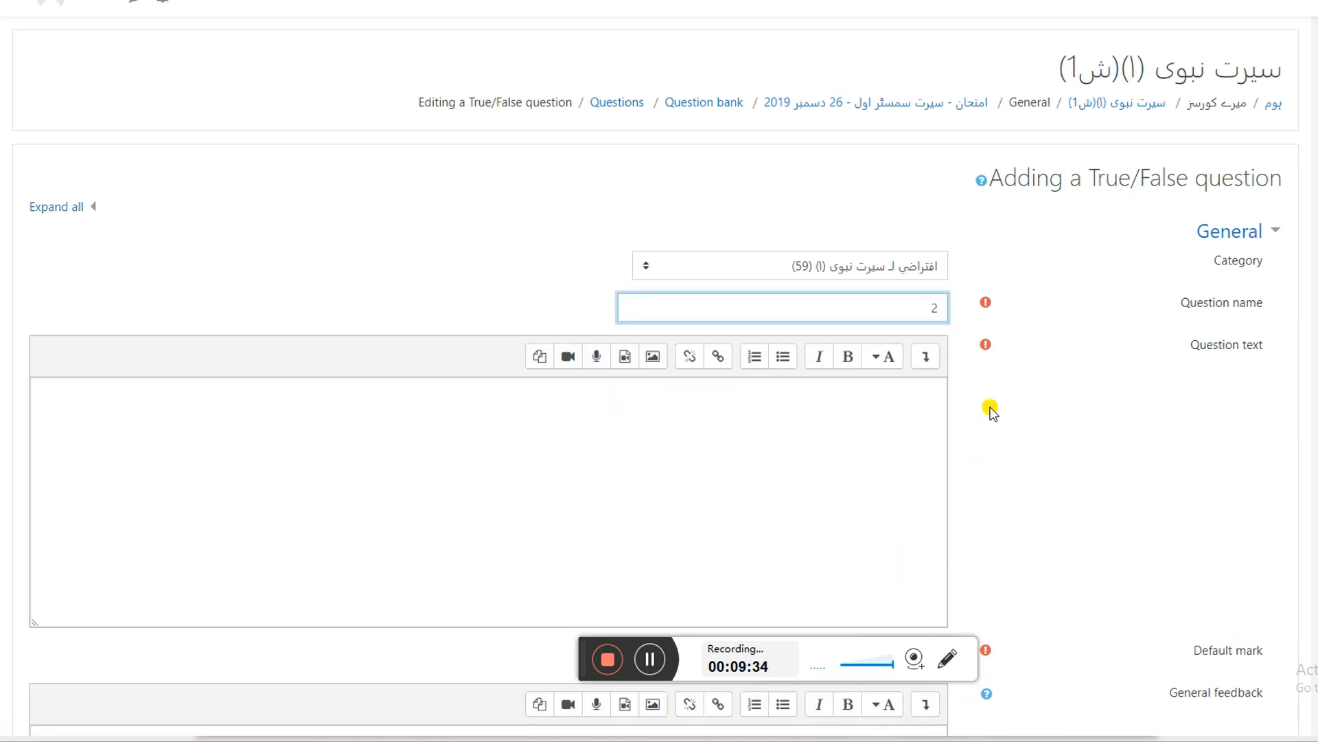
- Copy the second True/False statement, about the first caliph, from the Word paper without its answer and return to Chrome
scroll(992, 409, "down", 2)
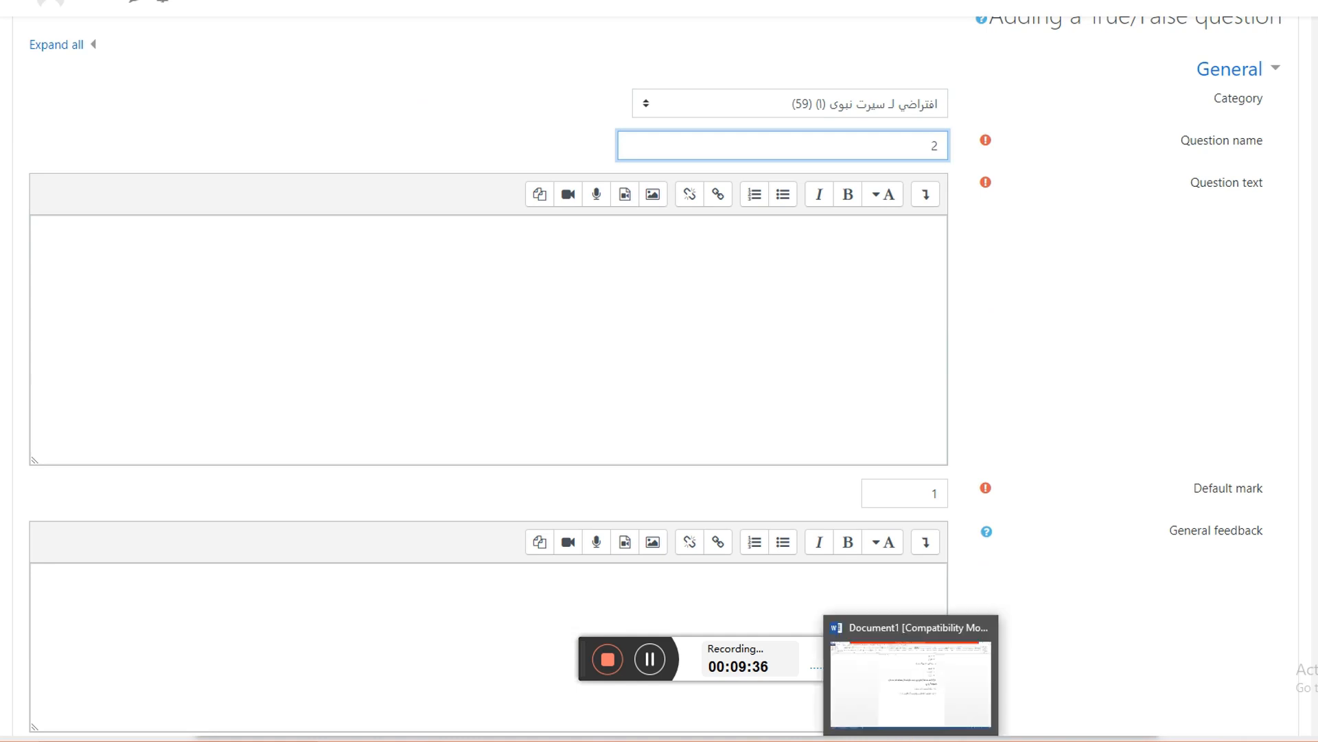
left_click(910, 680)
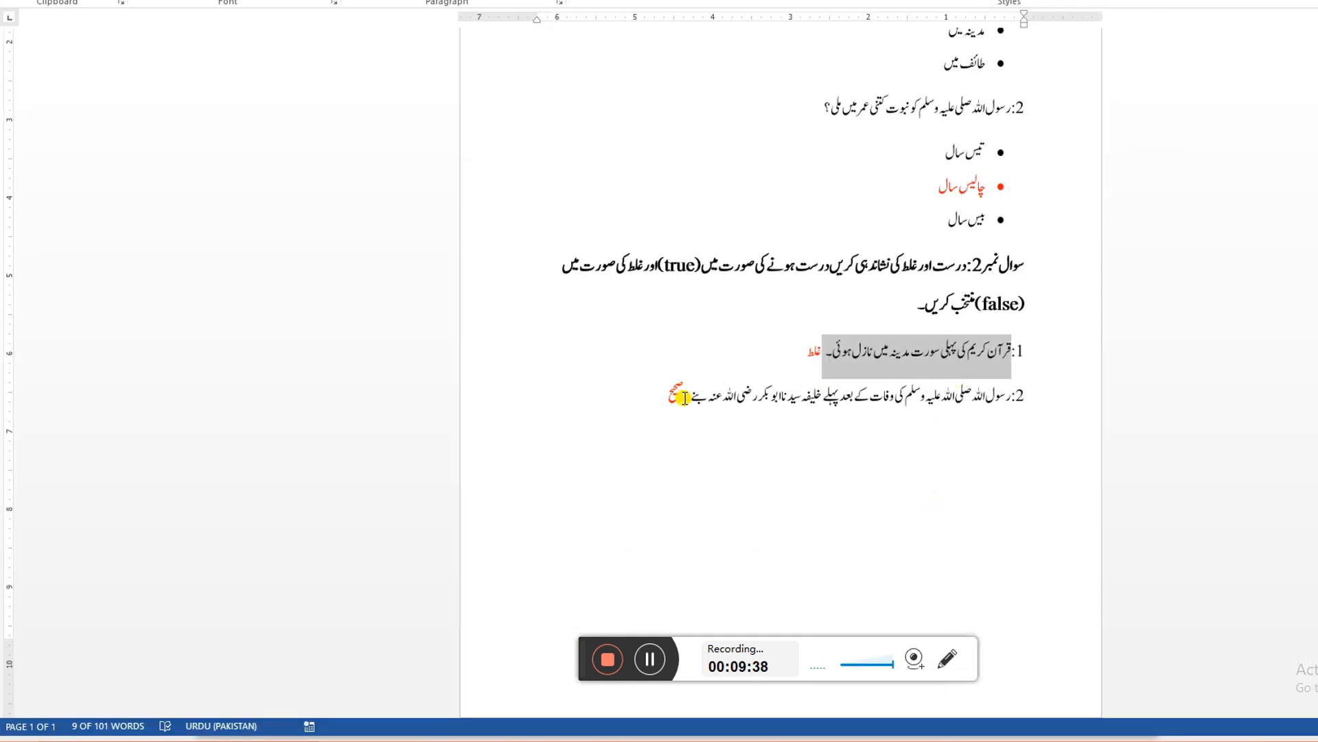
left_click_drag(684, 398, 1008, 393)
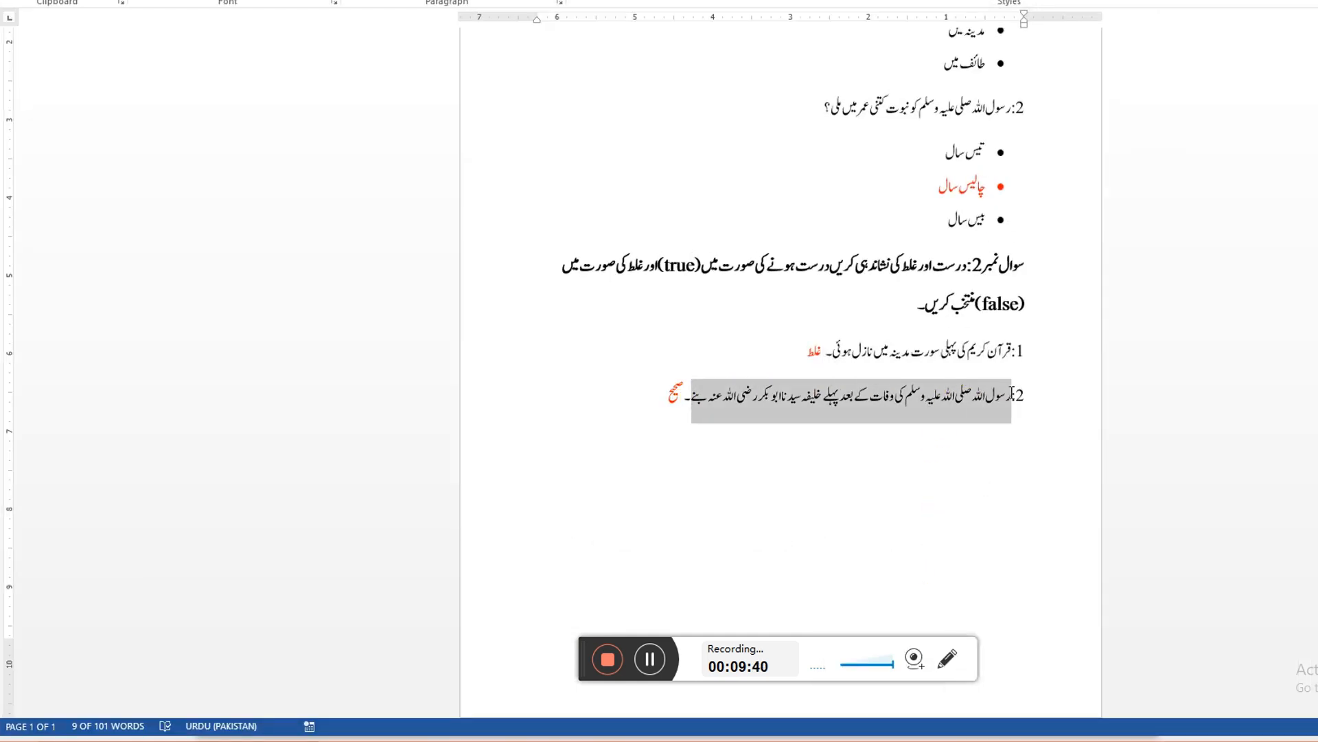
right_click(1004, 390)
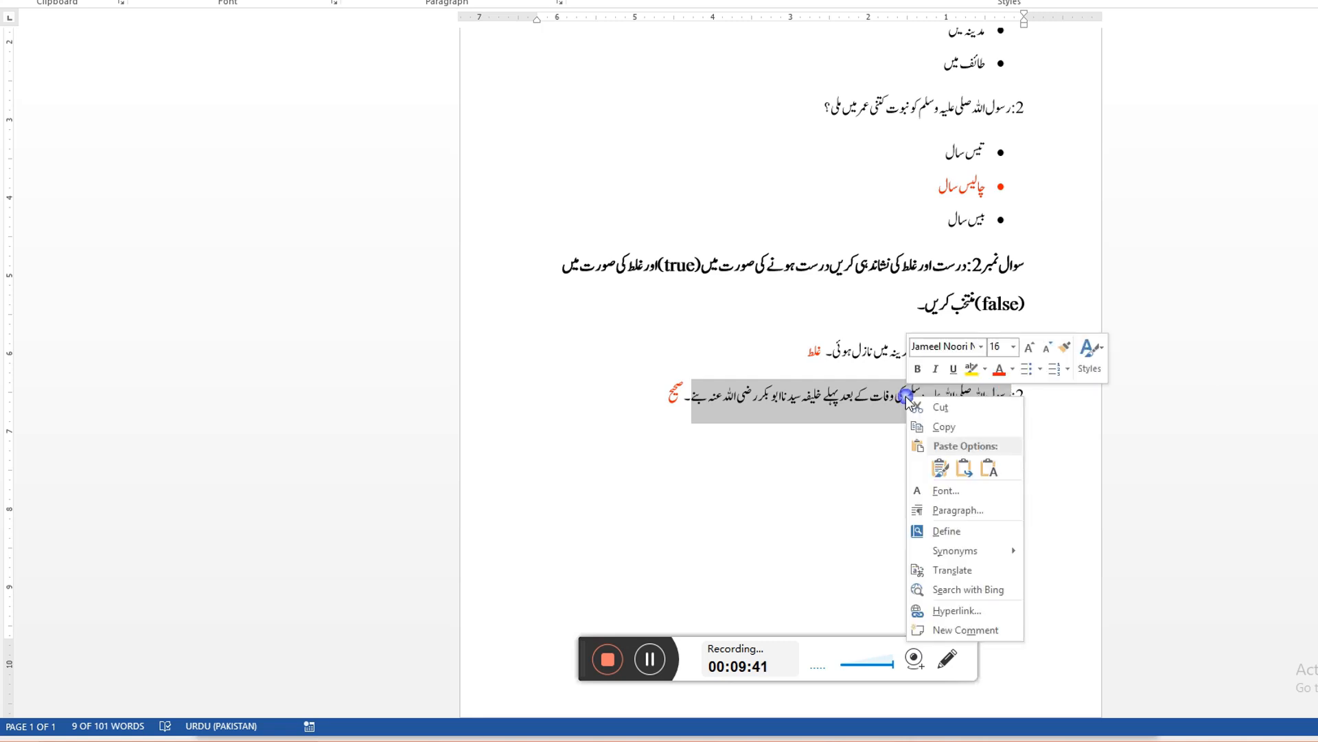
left_click(933, 424)
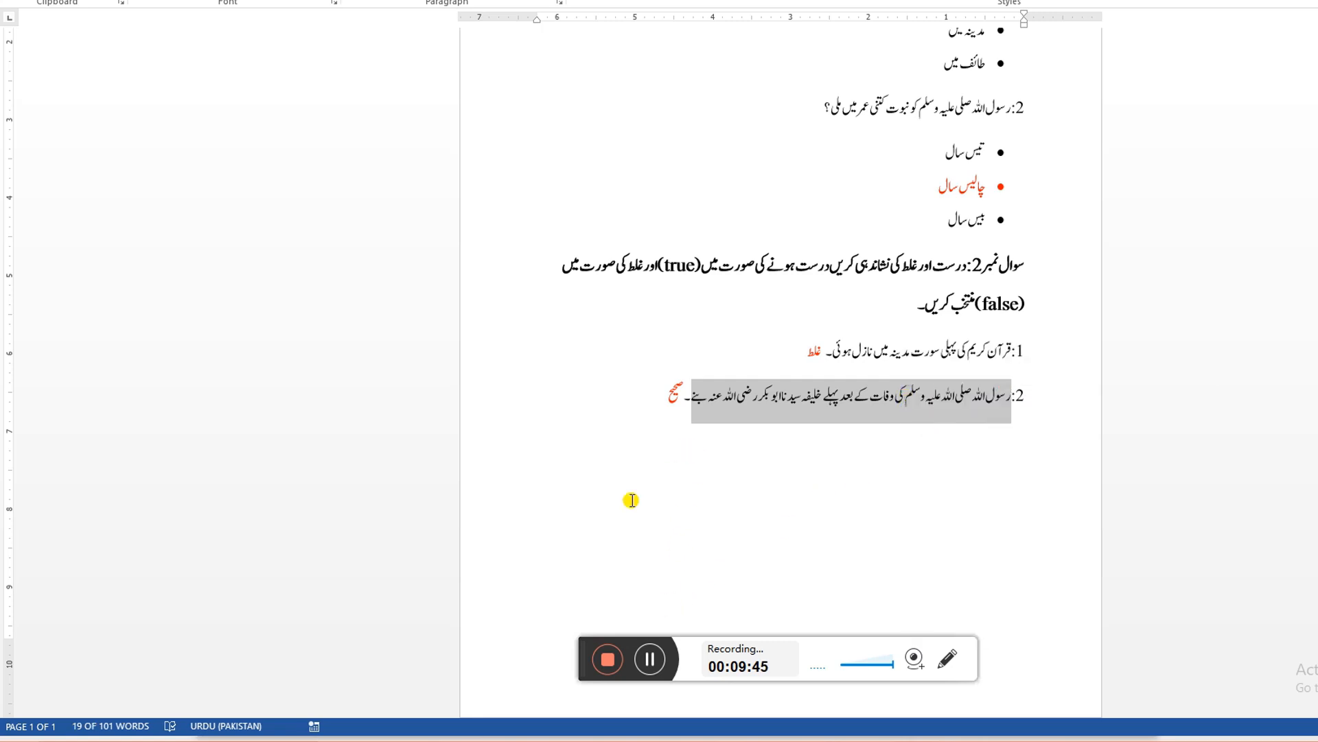
key("alt+Tab")
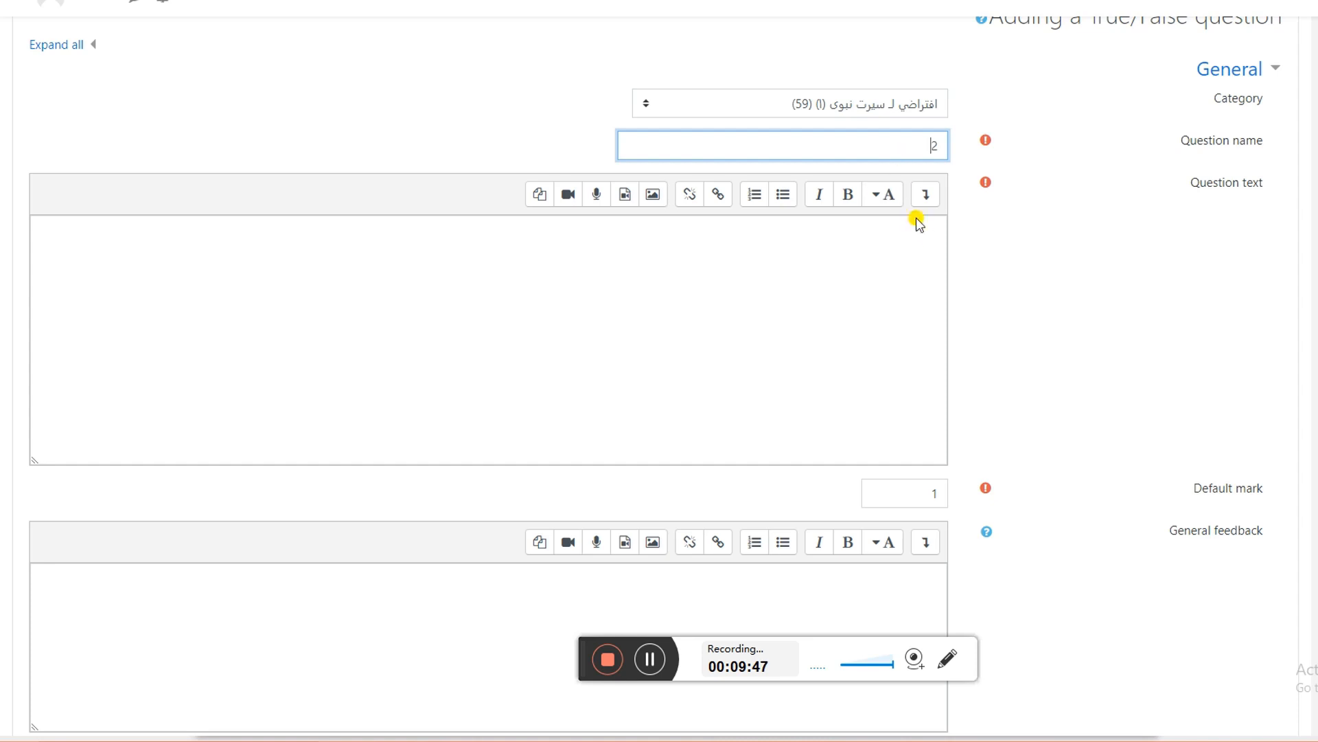
- Paste the copied caliph statement as the question text of True/False question 2
left_click(930, 229)
right_click(933, 233)
left_click(960, 333)
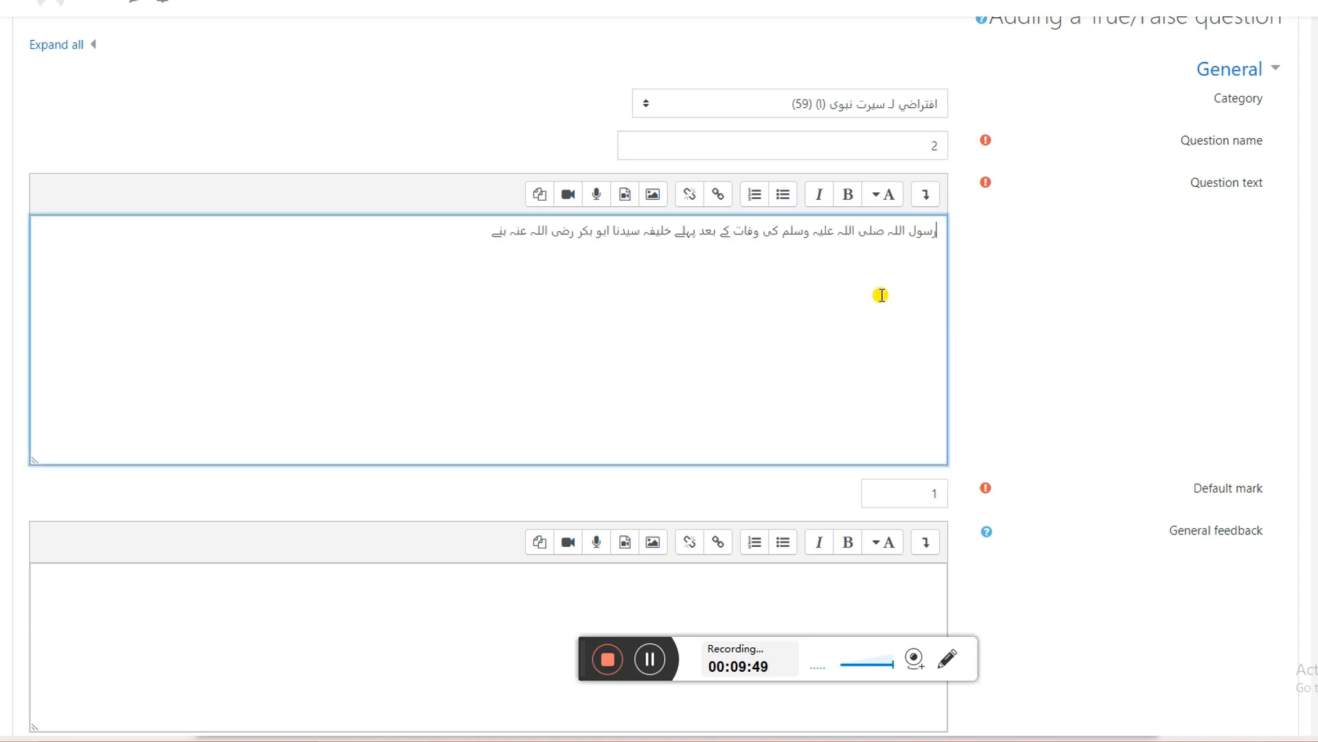
- Set the default mark of True/False question 2 to 1
scroll(892, 294, "down", 5)
left_click(934, 170)
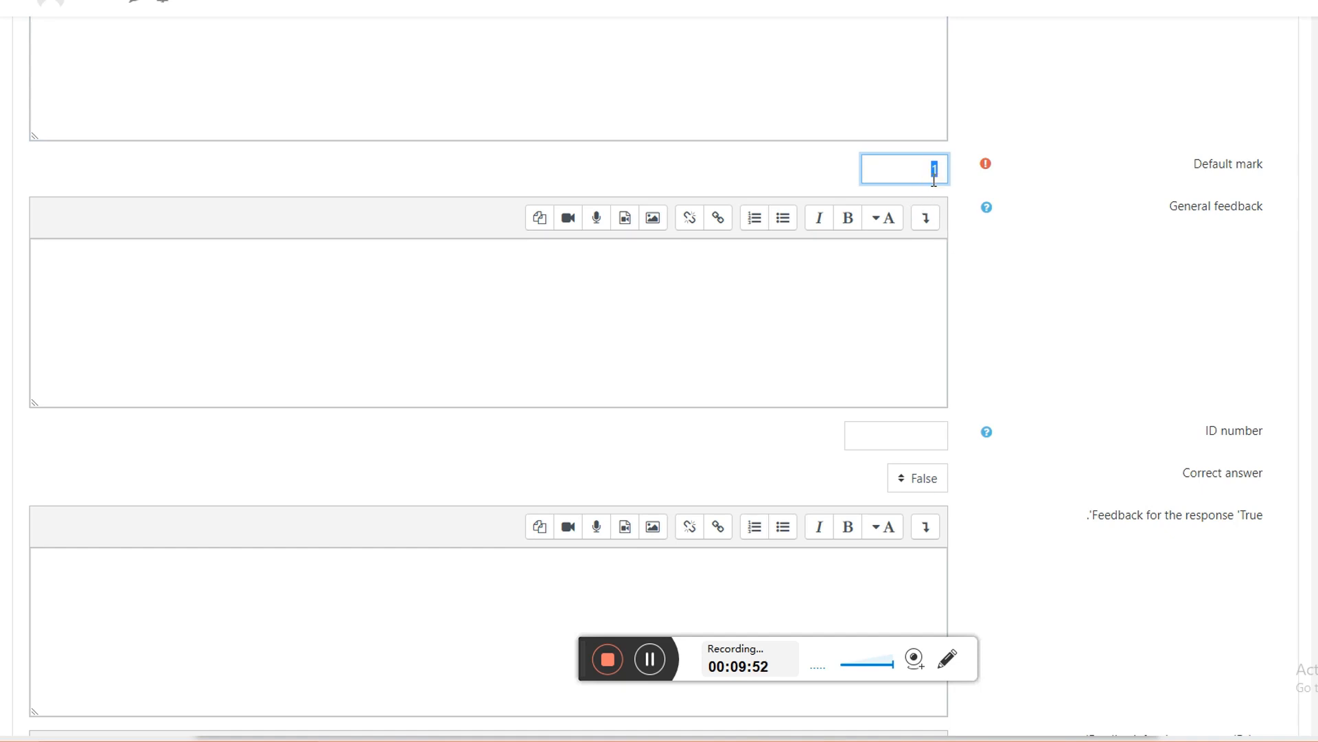
left_click(987, 273)
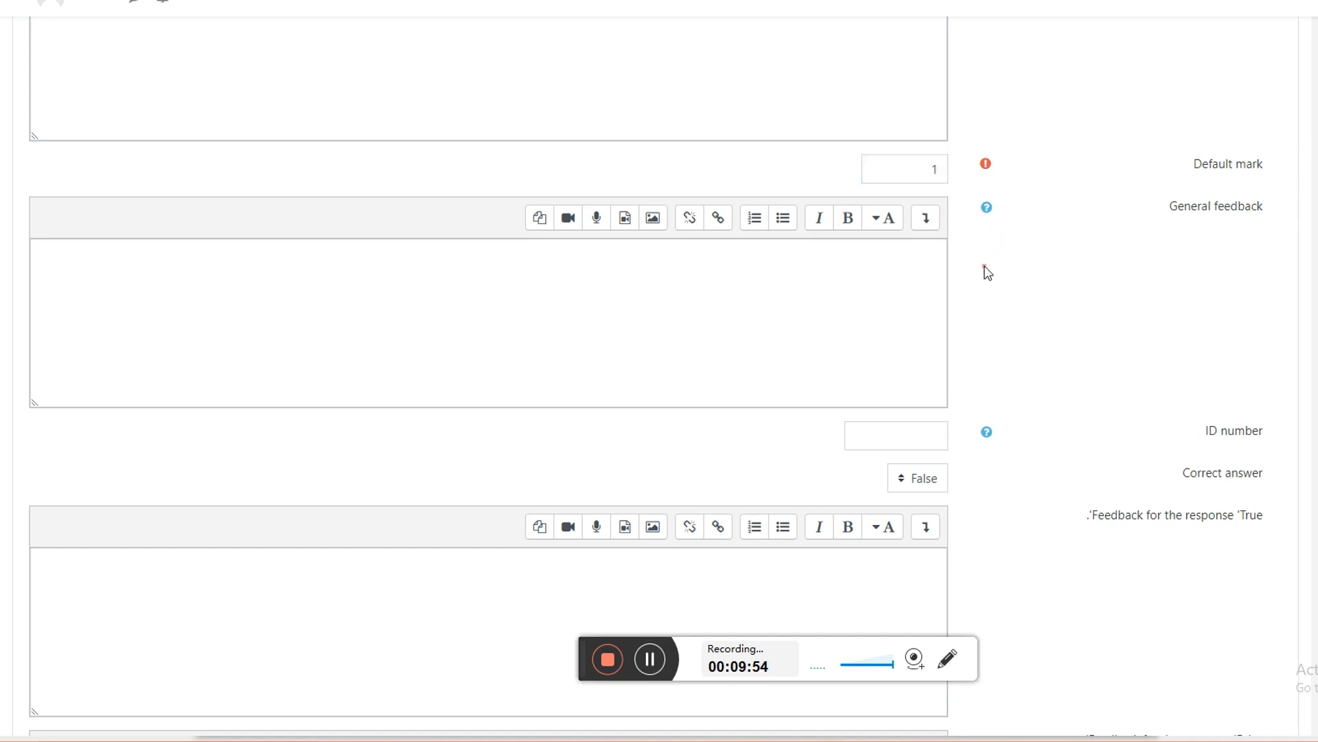
scroll(989, 376, "down", 2)
left_click(924, 322)
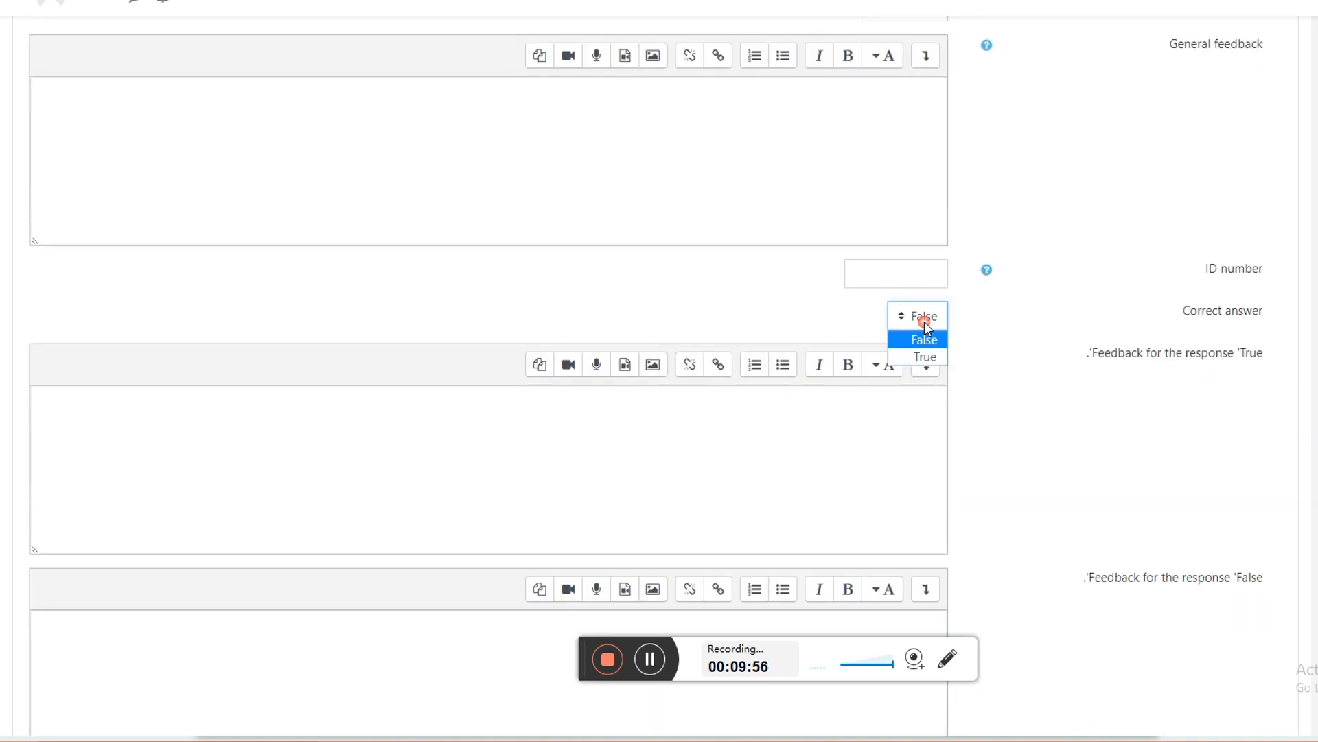
left_click(983, 291)
scroll(983, 291, "up", 2)
double_click(934, 169)
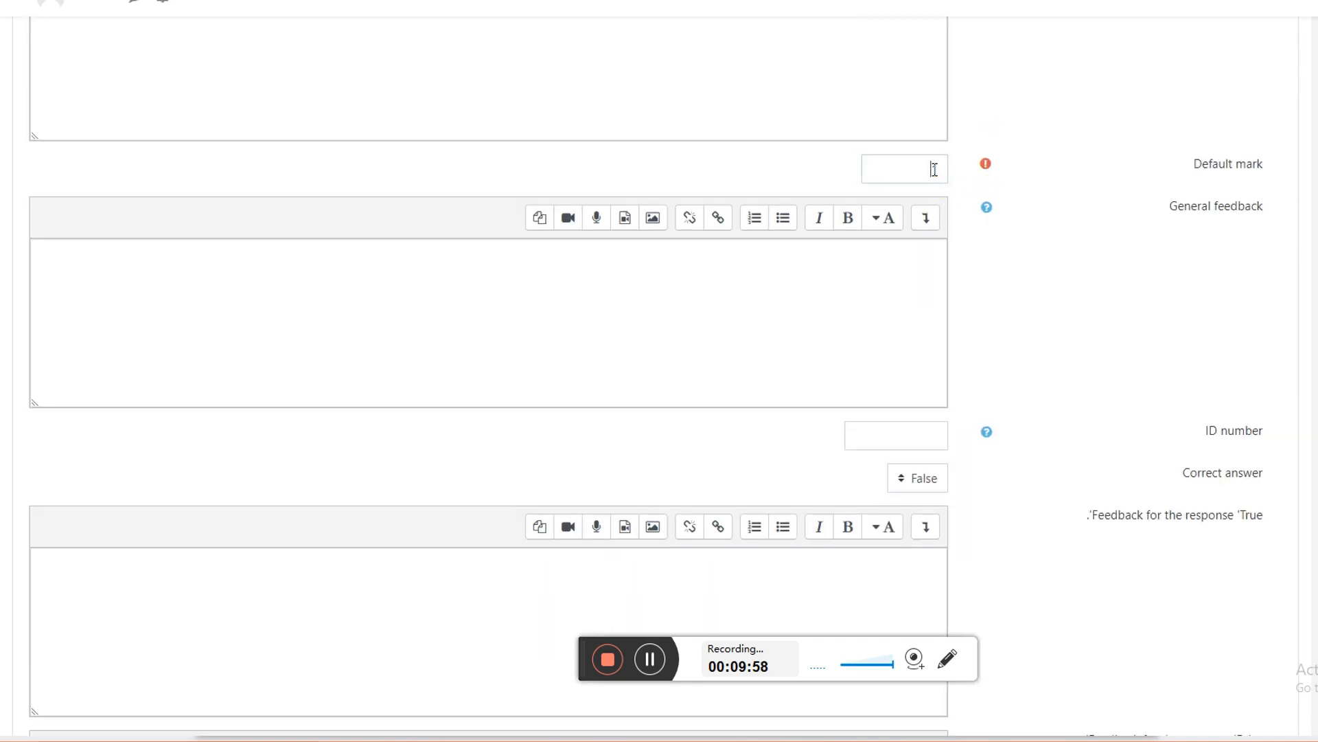
left_click(955, 183)
scroll(958, 398, "down", 1)
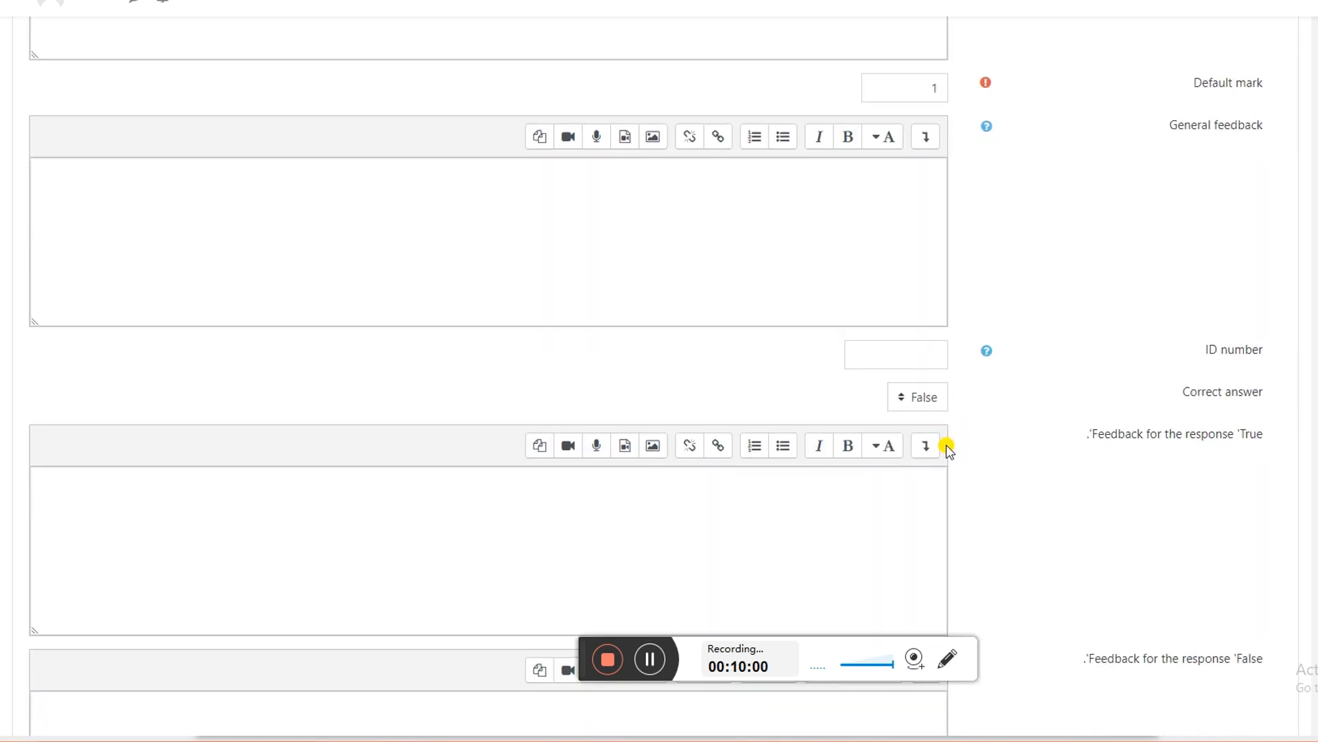
- Set the correct answer of question 2 to True and save the question to the quiz
left_click(934, 401)
left_click(932, 438)
scroll(993, 418, "down", 6)
left_click(901, 582)
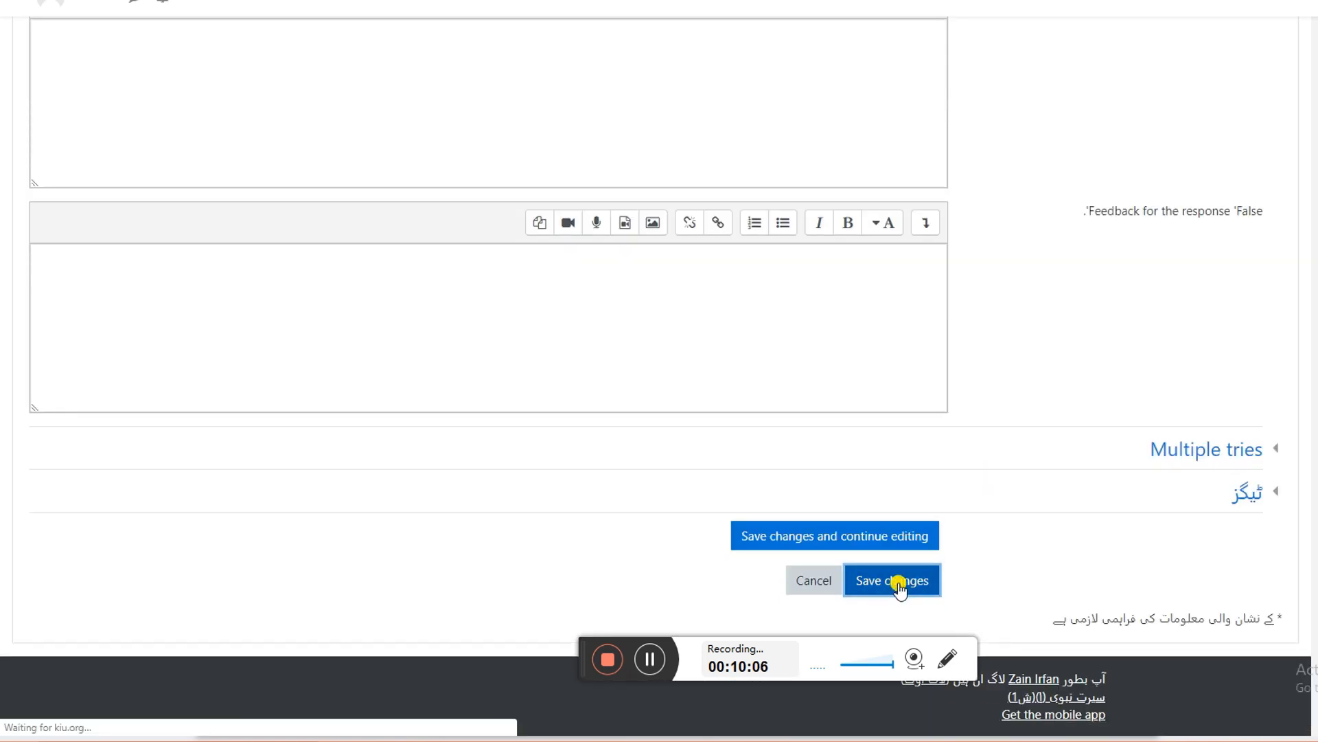
- Open the older Seerat exam of 5 May 2019 for quiz editing and examine its list of questions, section descriptions and marks
scroll(695, 461, "down", 1)
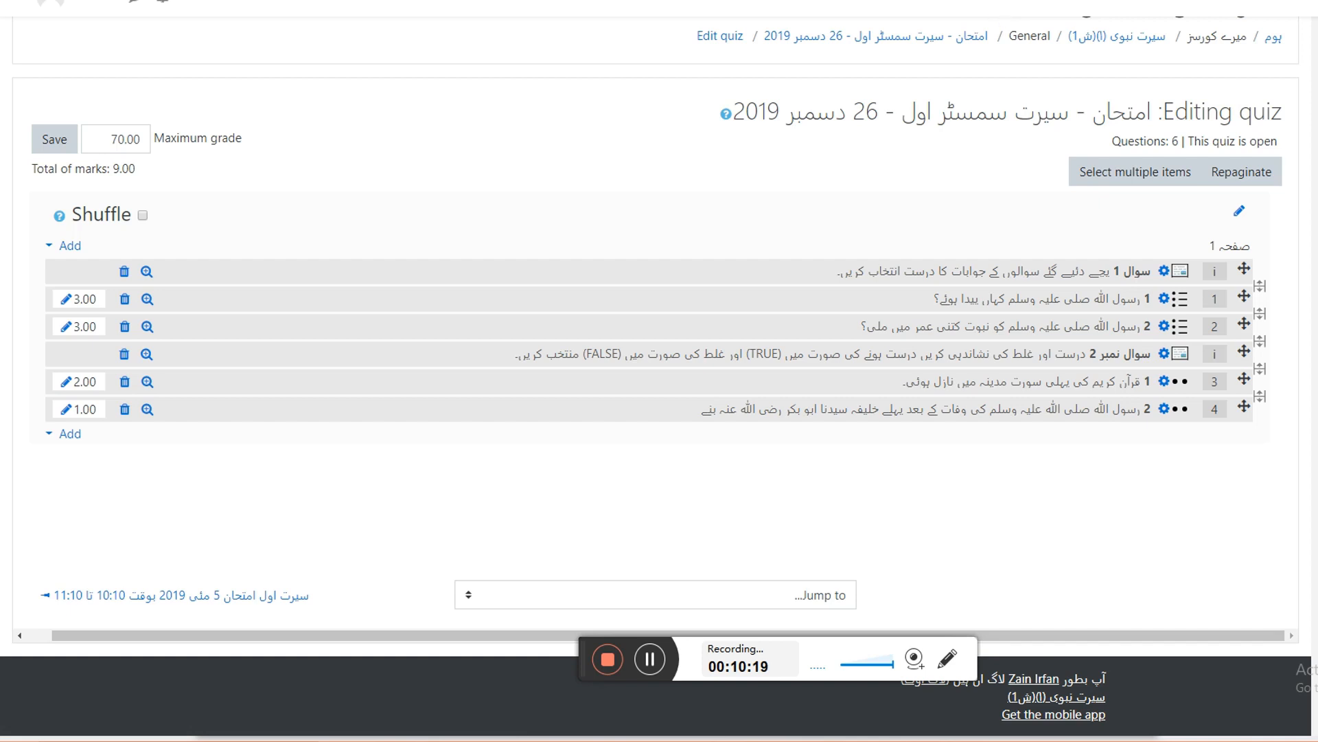
key("ctrl+Tab")
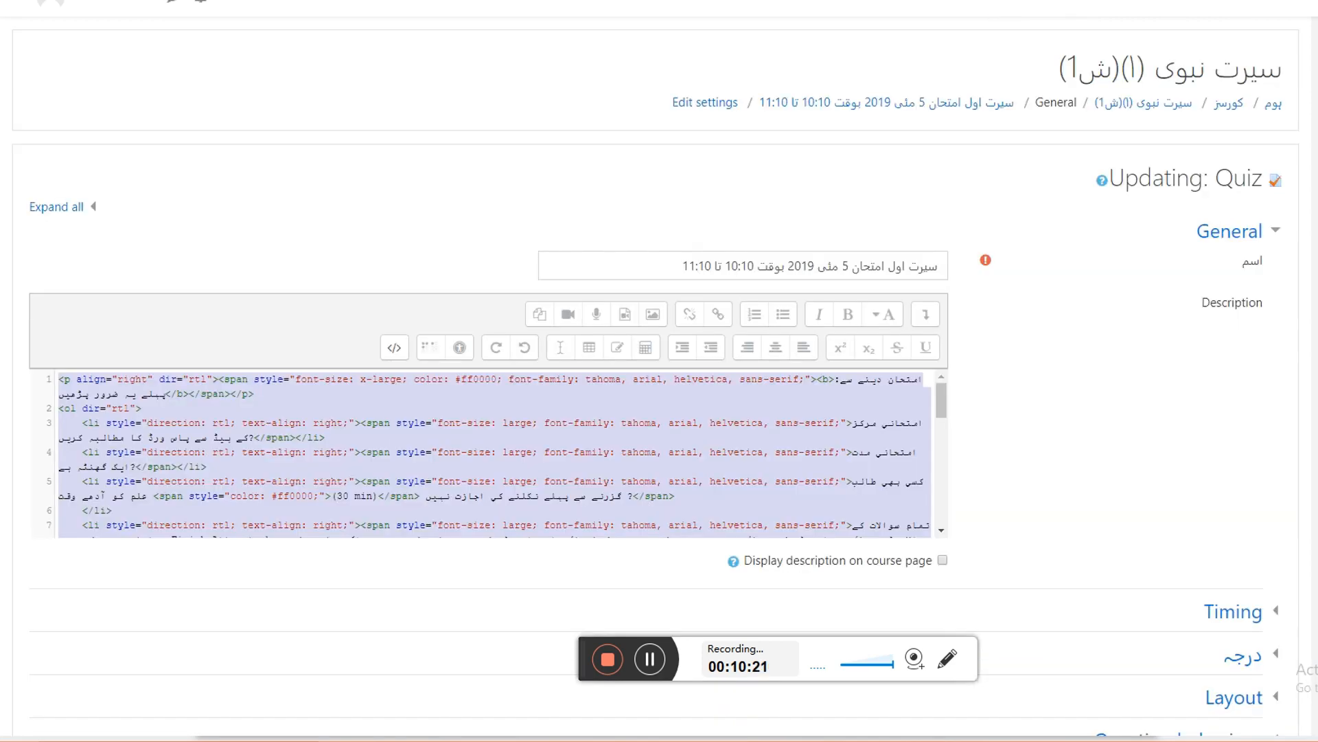
left_click(953, 103)
left_click(859, 27)
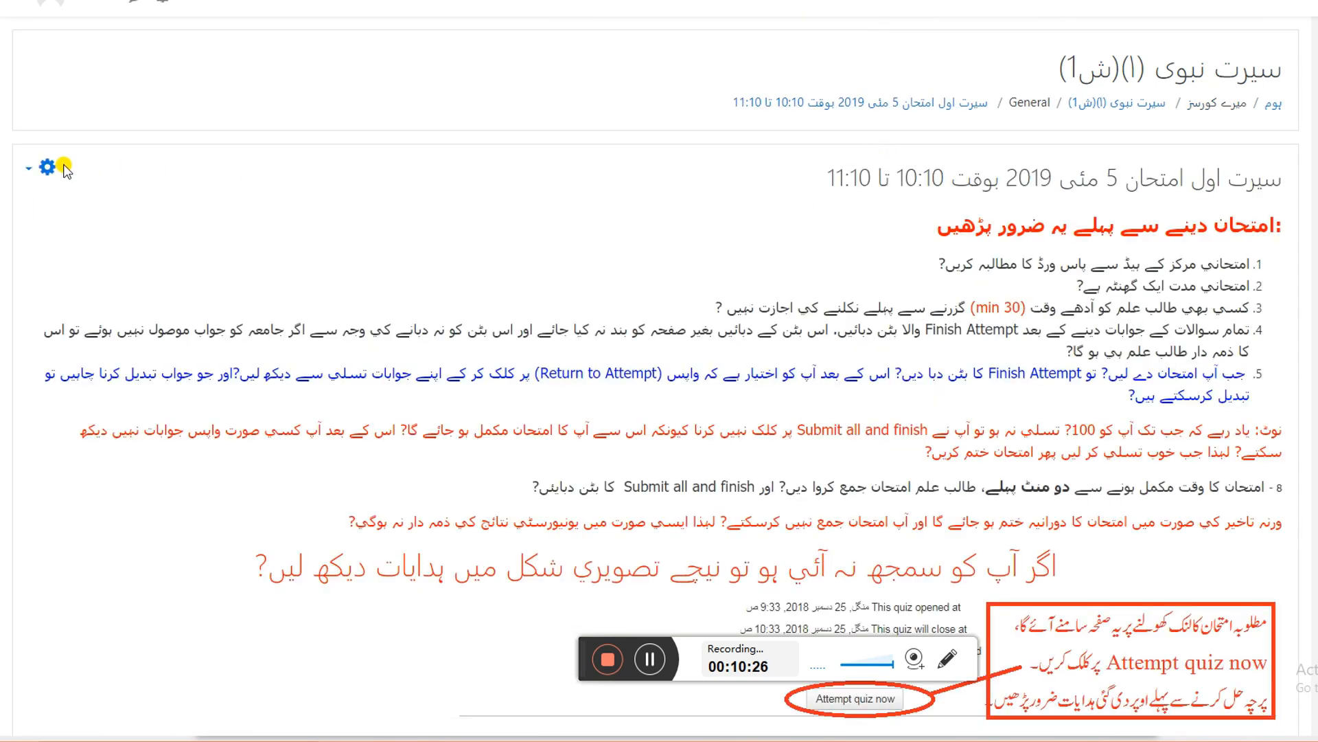
left_click(46, 167)
left_click(114, 267)
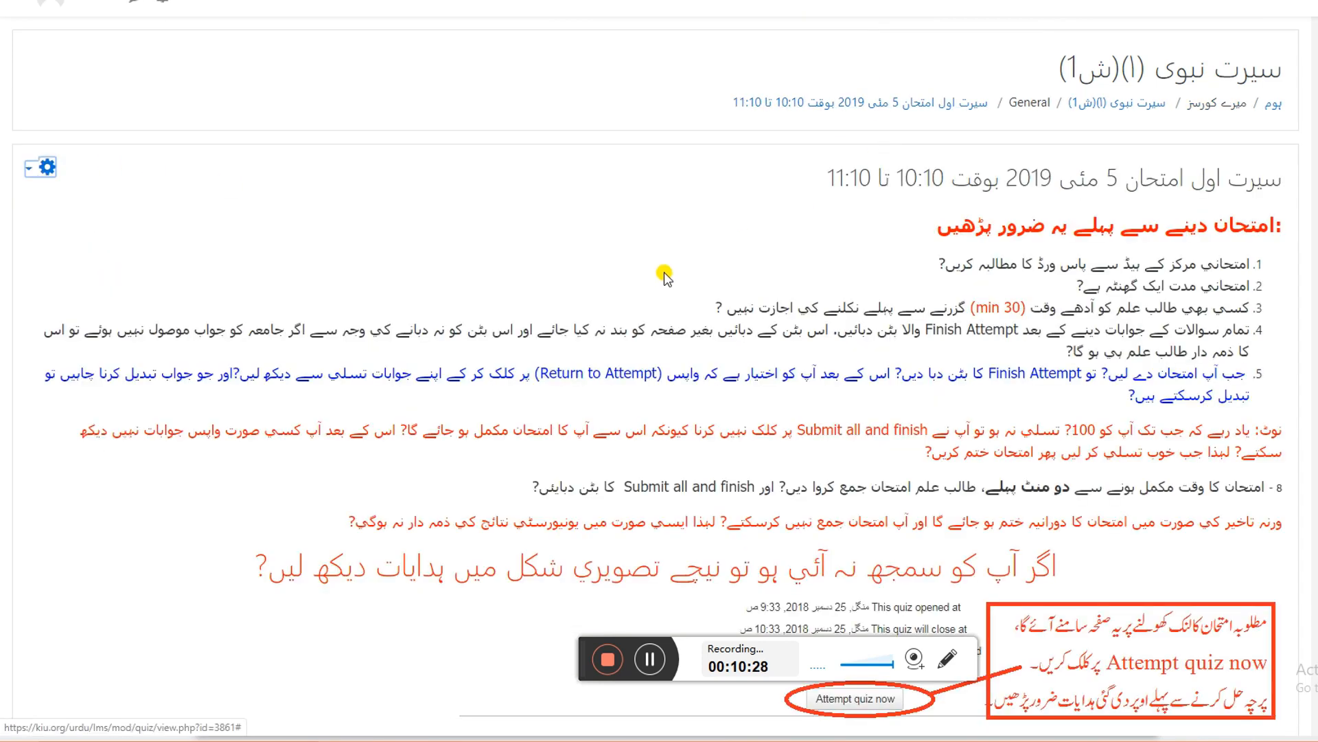
scroll(870, 276, "down", 5)
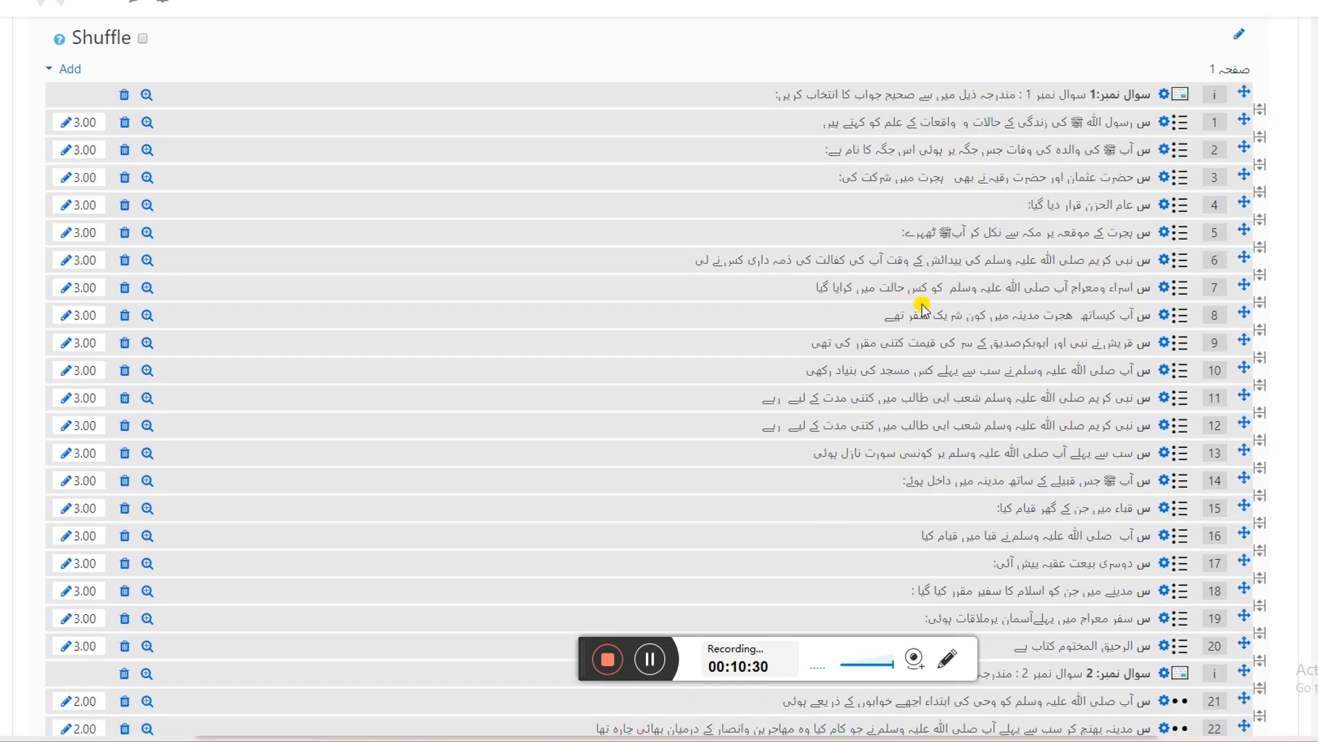
scroll(1016, 278, "up", 1)
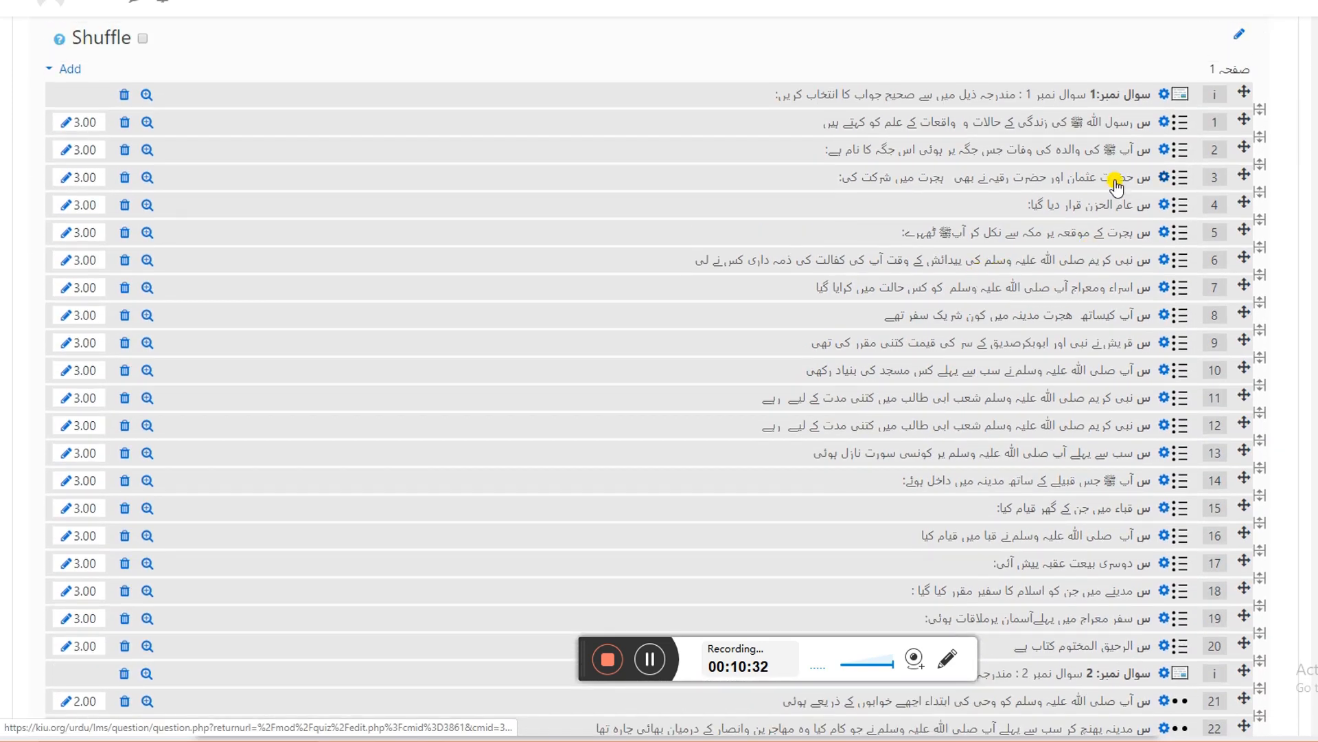
scroll(1163, 133, "down", 2)
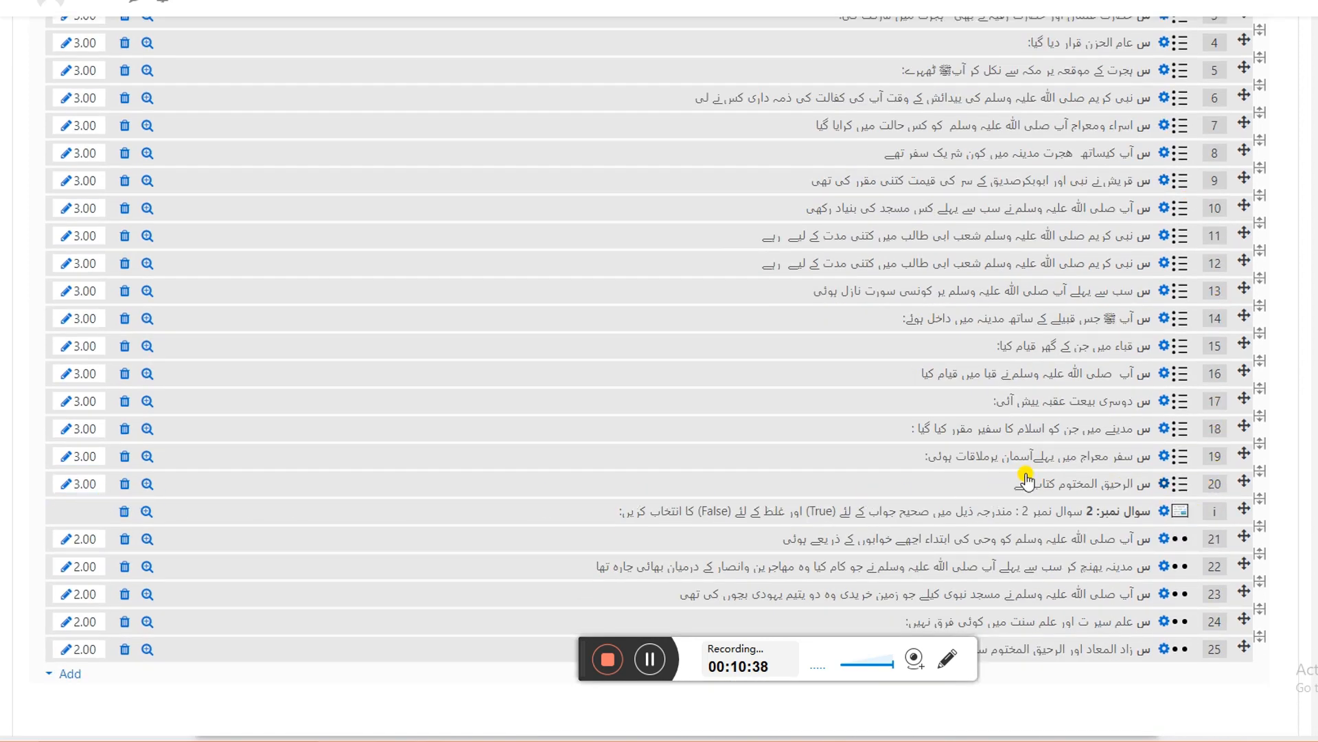
scroll(1119, 457, "down", 2)
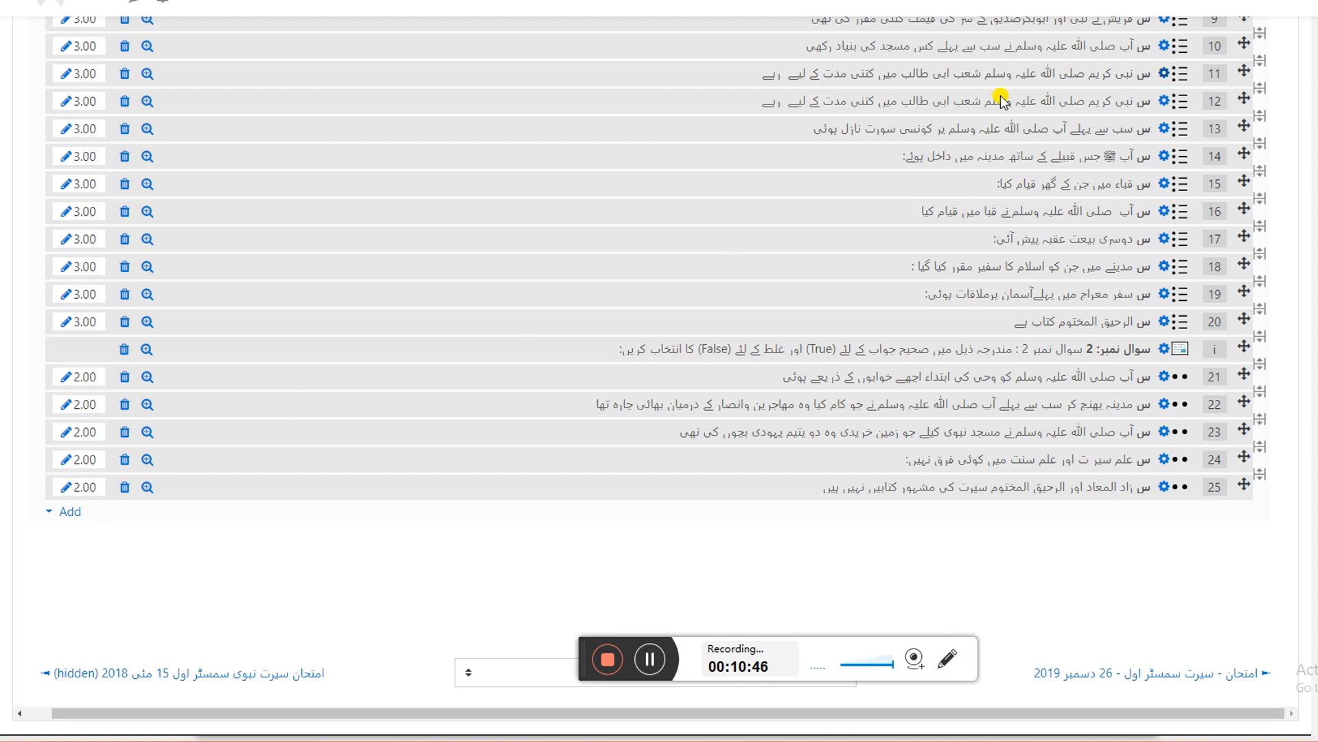
- Return to the 26 December 2019 exam and set the mark of its last True/False question to 2
left_click(982, 1)
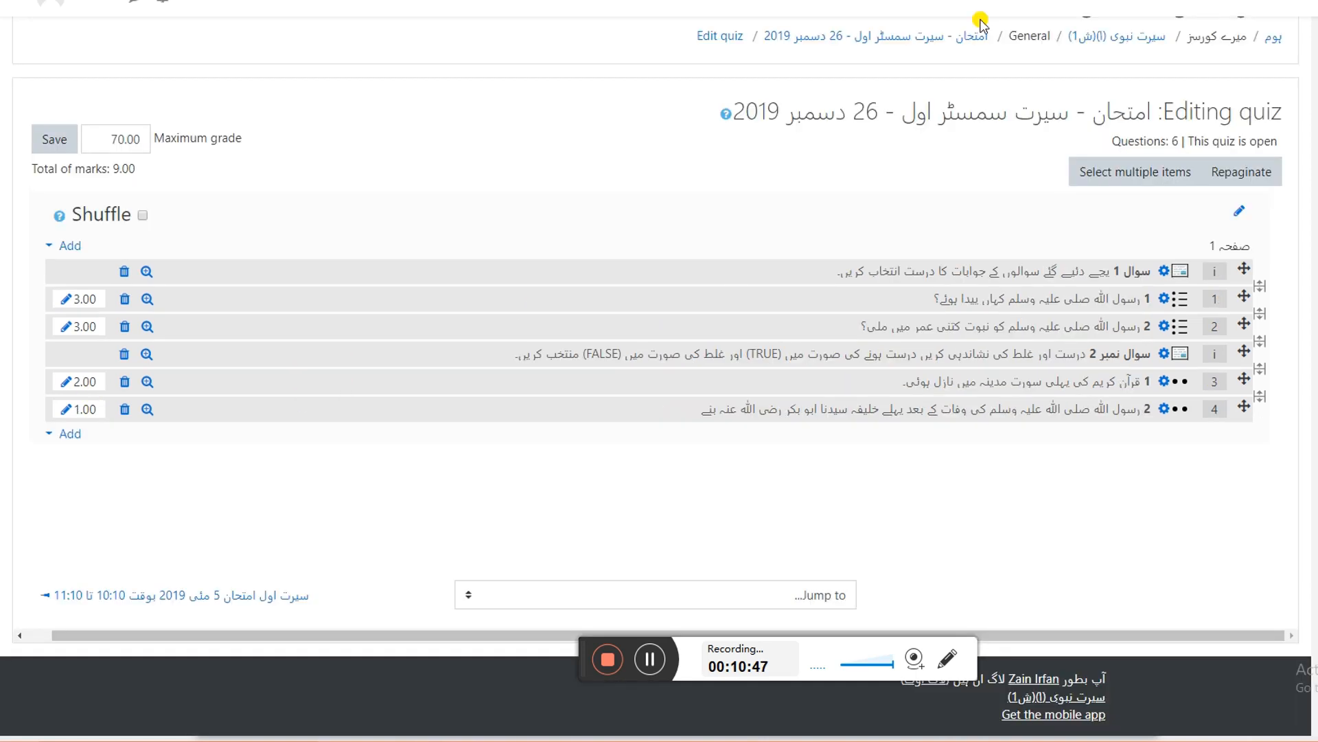
left_click(67, 411)
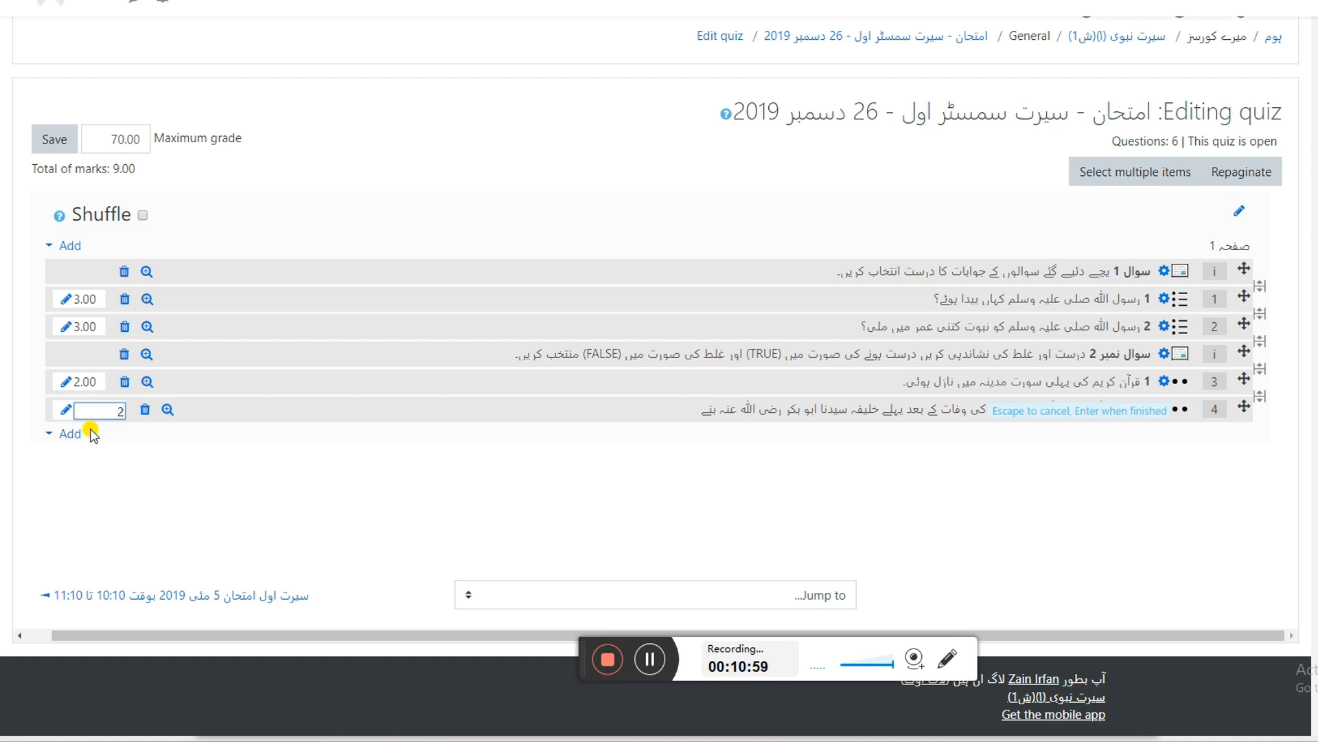
type("2")
key("Return")
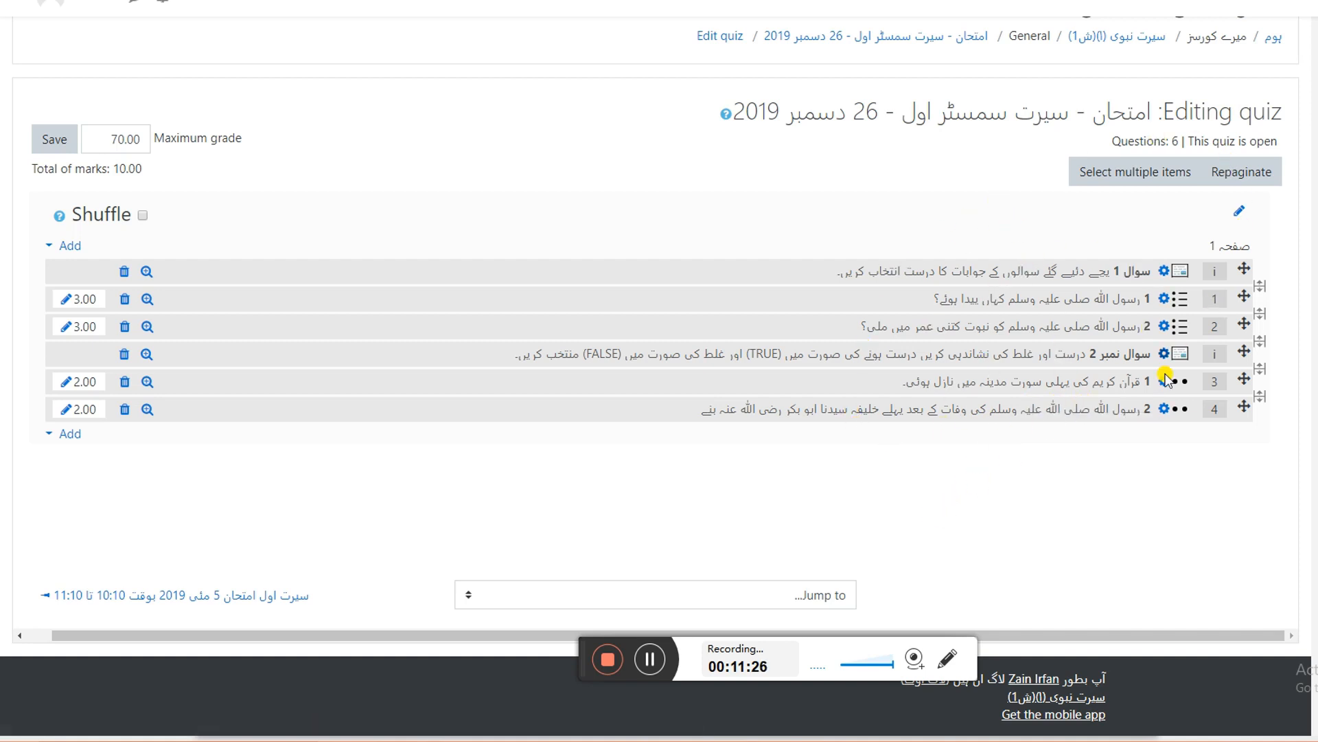
- Leave the quiz editing page and open the LMS home page
scroll(1163, 213, "up", 1)
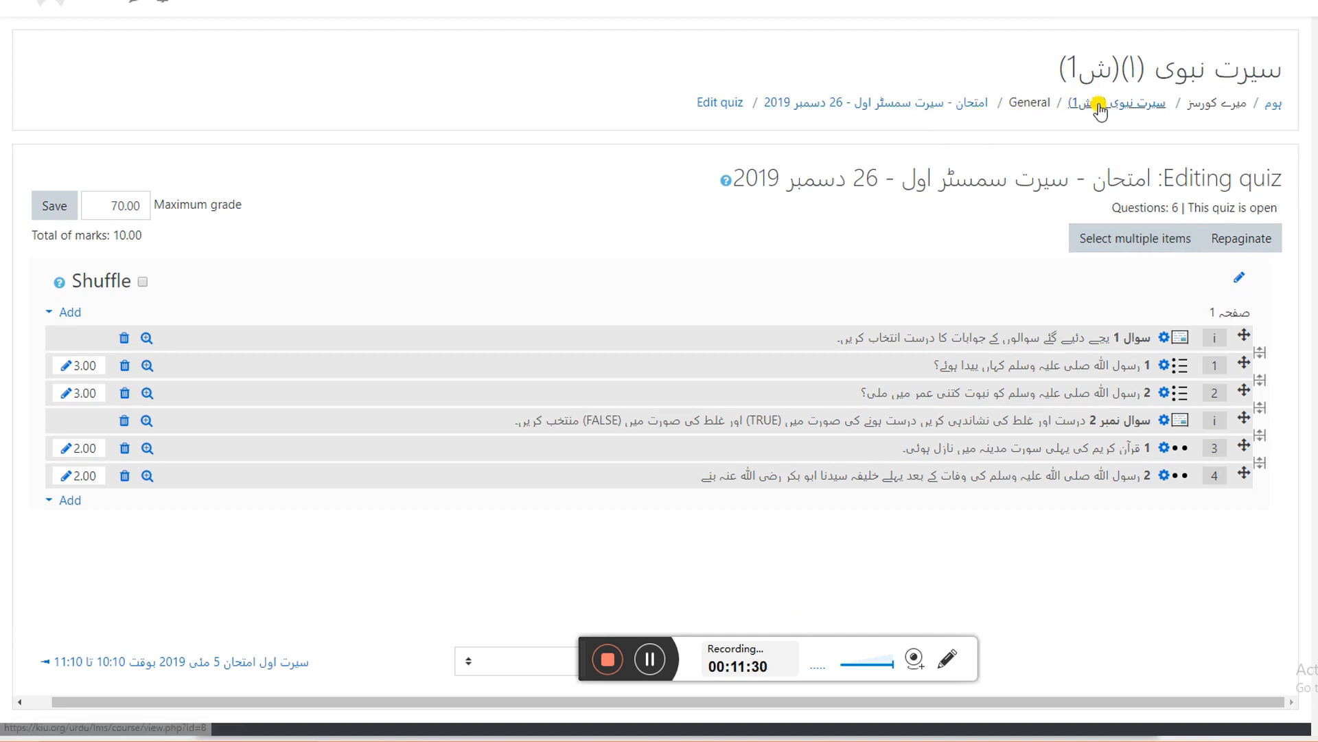
left_click(1274, 110)
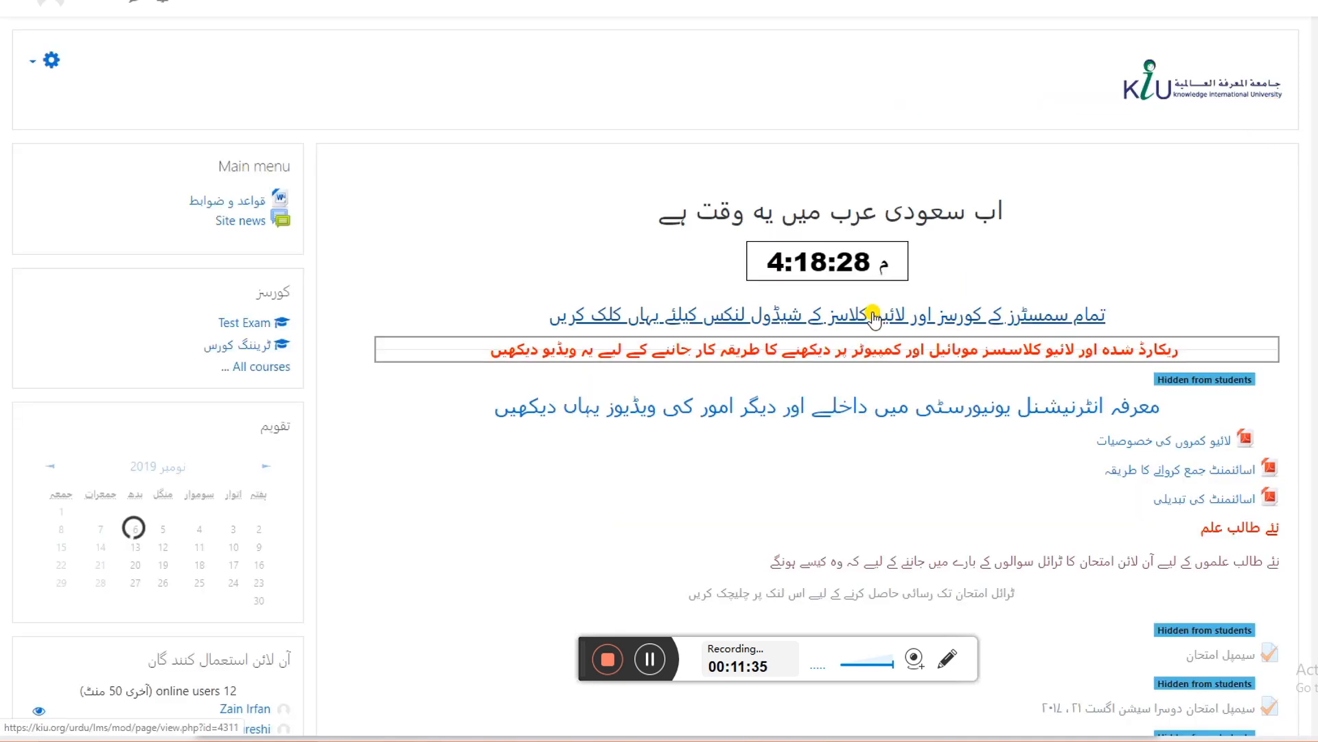
- Open the Semester1 Seerat course from the all-schedules page and review the instruction page of its 26 December 2019 exam
left_click(872, 318)
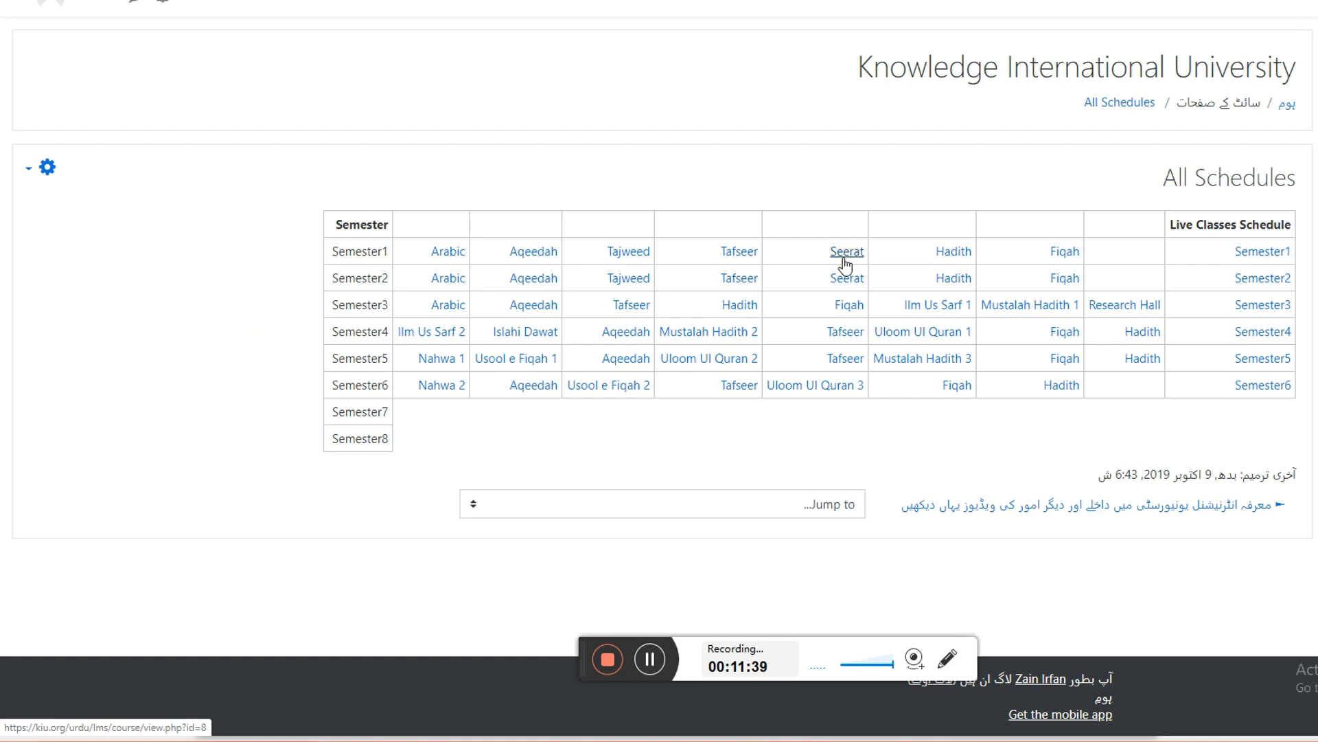
left_click(845, 265)
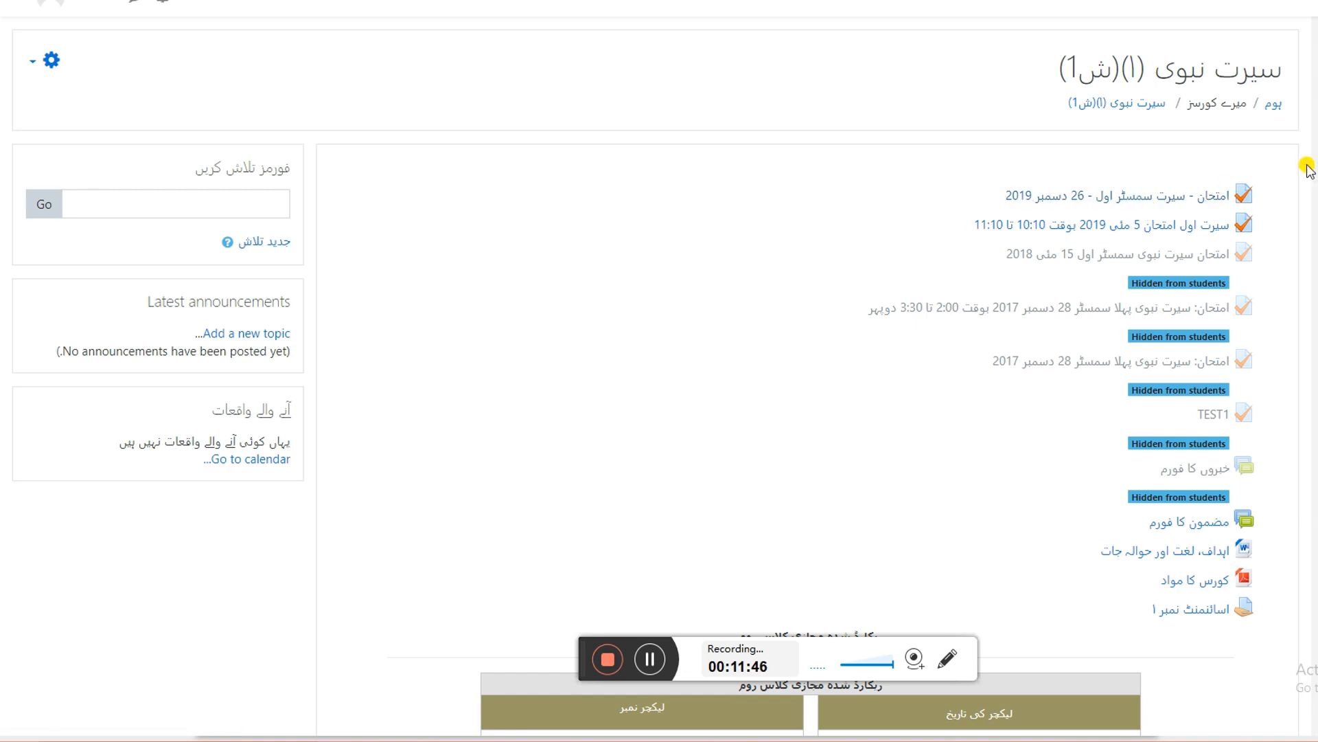
left_click(1175, 200)
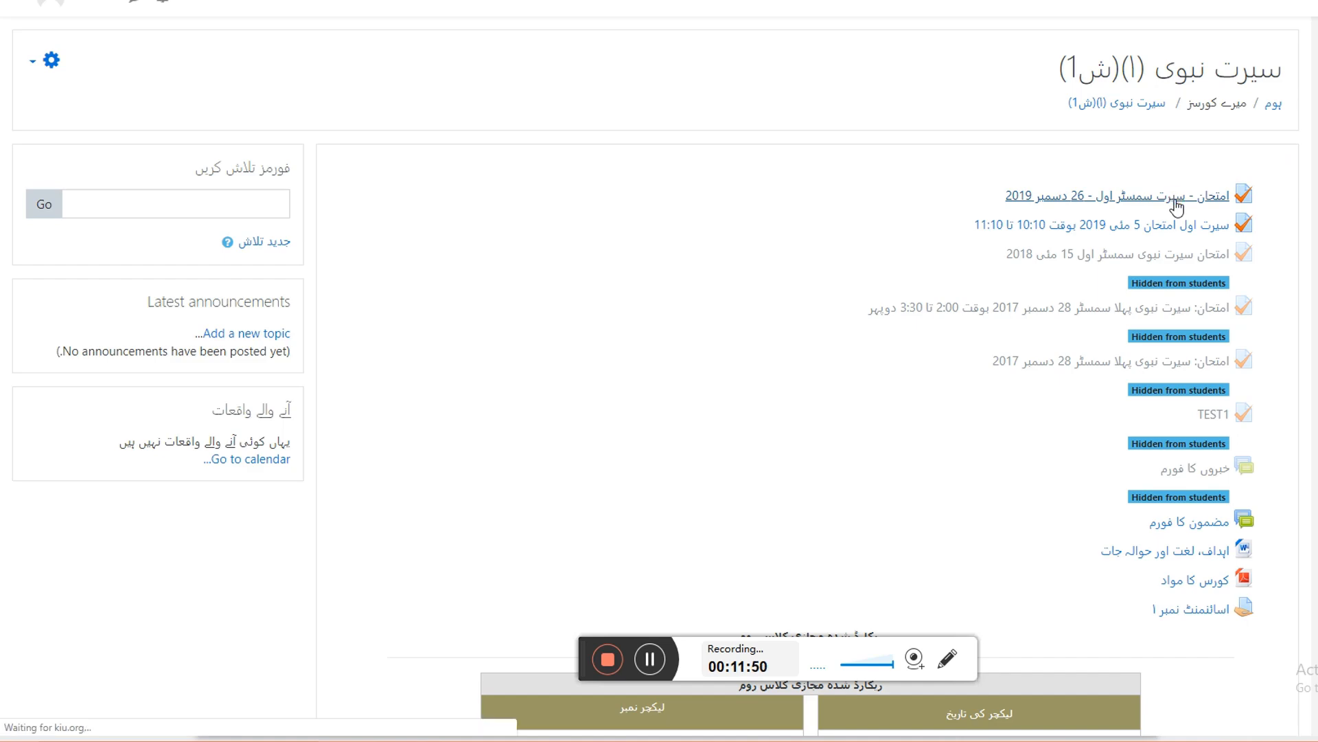
scroll(1174, 219, "down", 20)
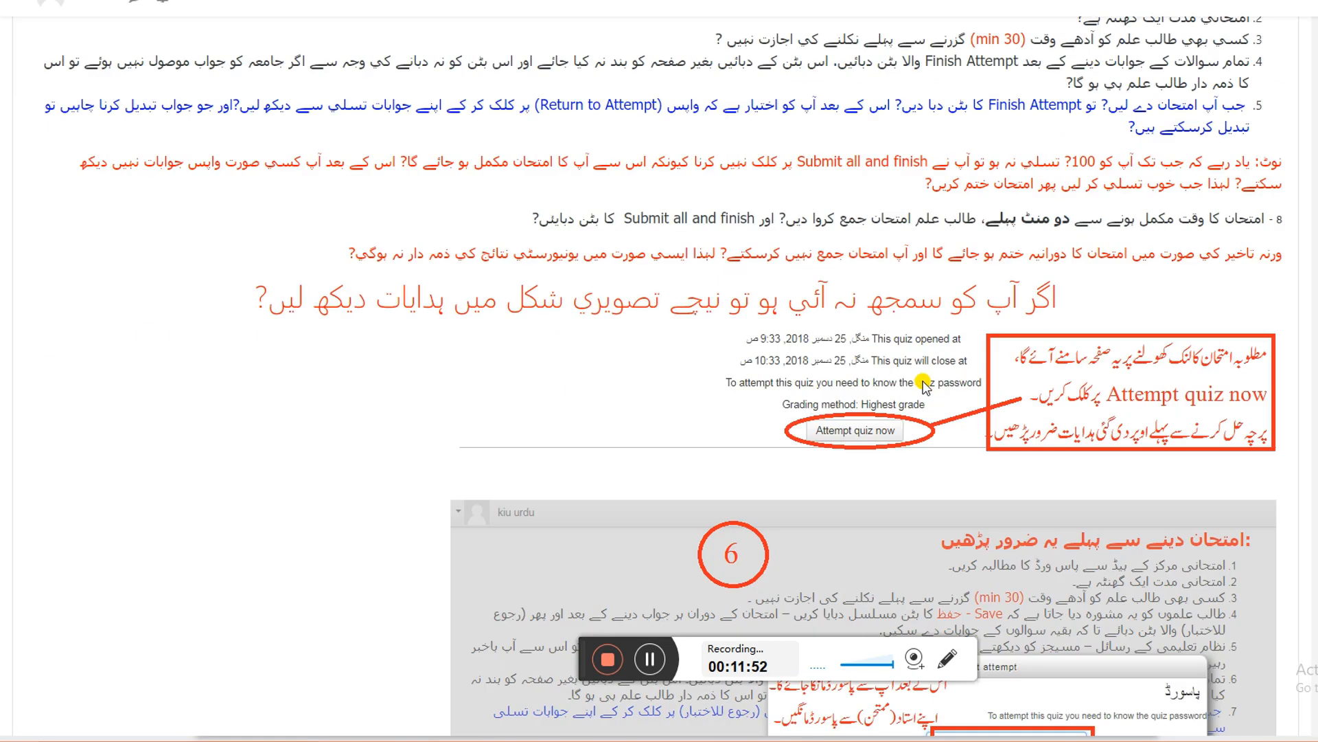
scroll(821, 497, "down", 2)
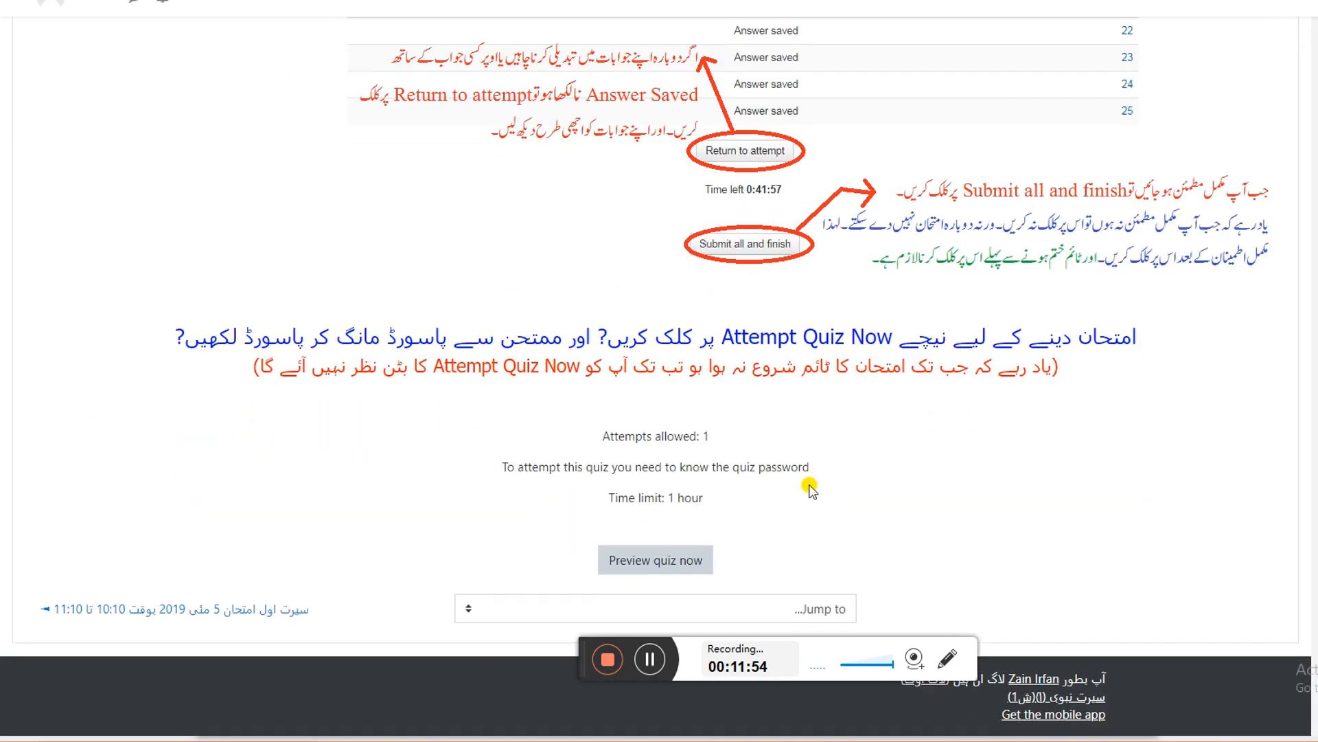
scroll(693, 535, "up", 20)
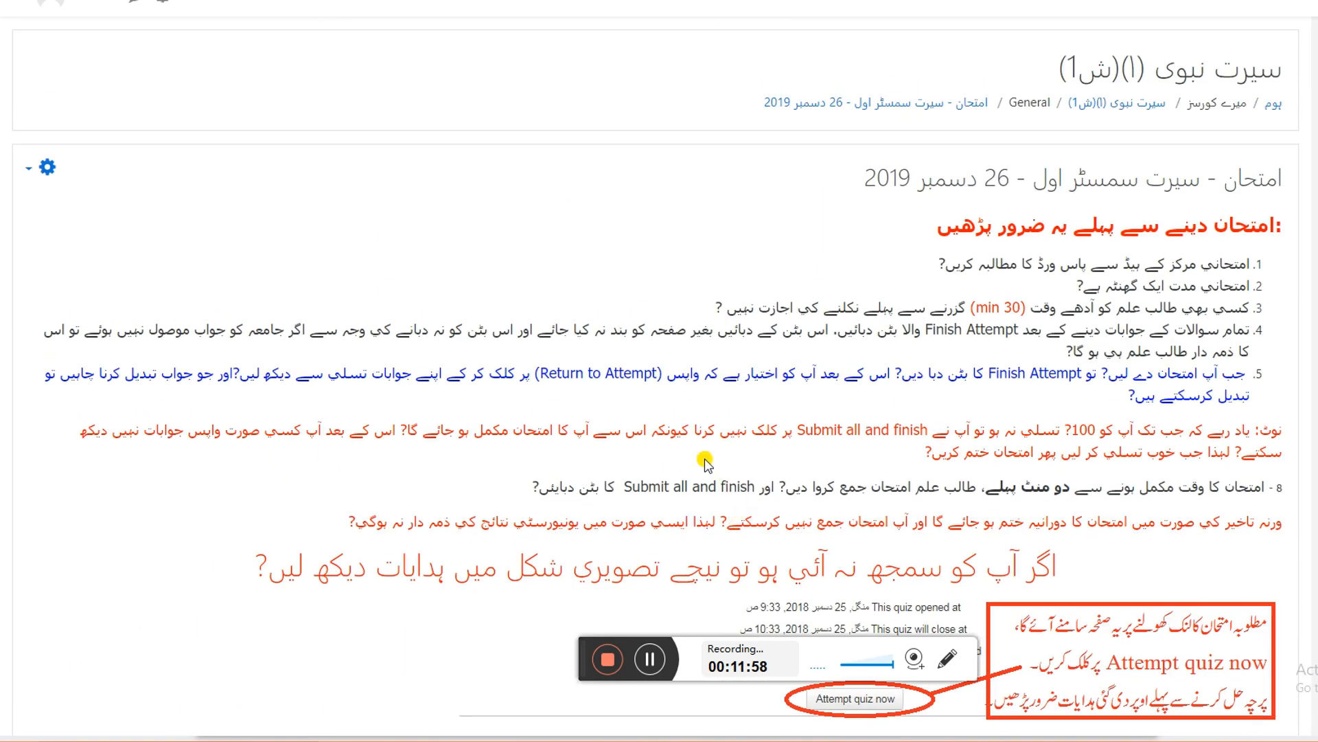
- Return to the Seerat course page and turn on course editing
left_click(1271, 105)
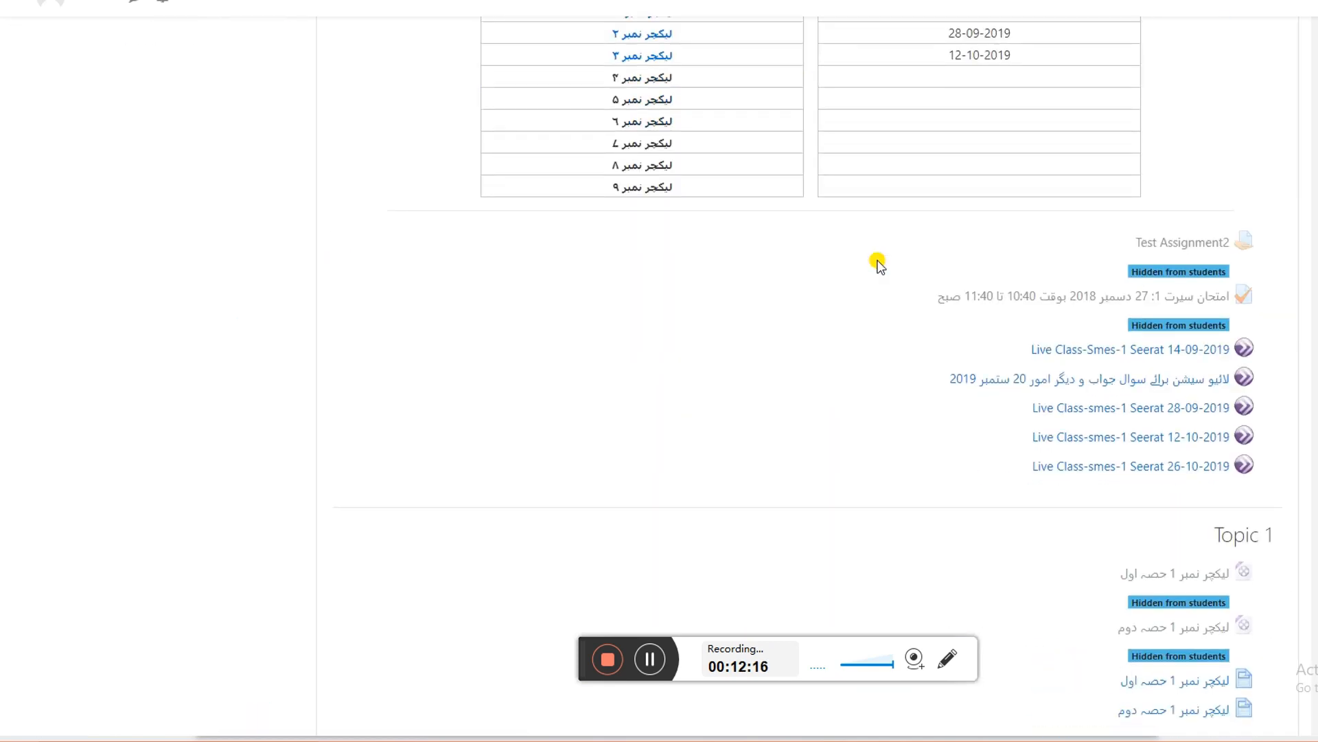
scroll(879, 264, "up", 10)
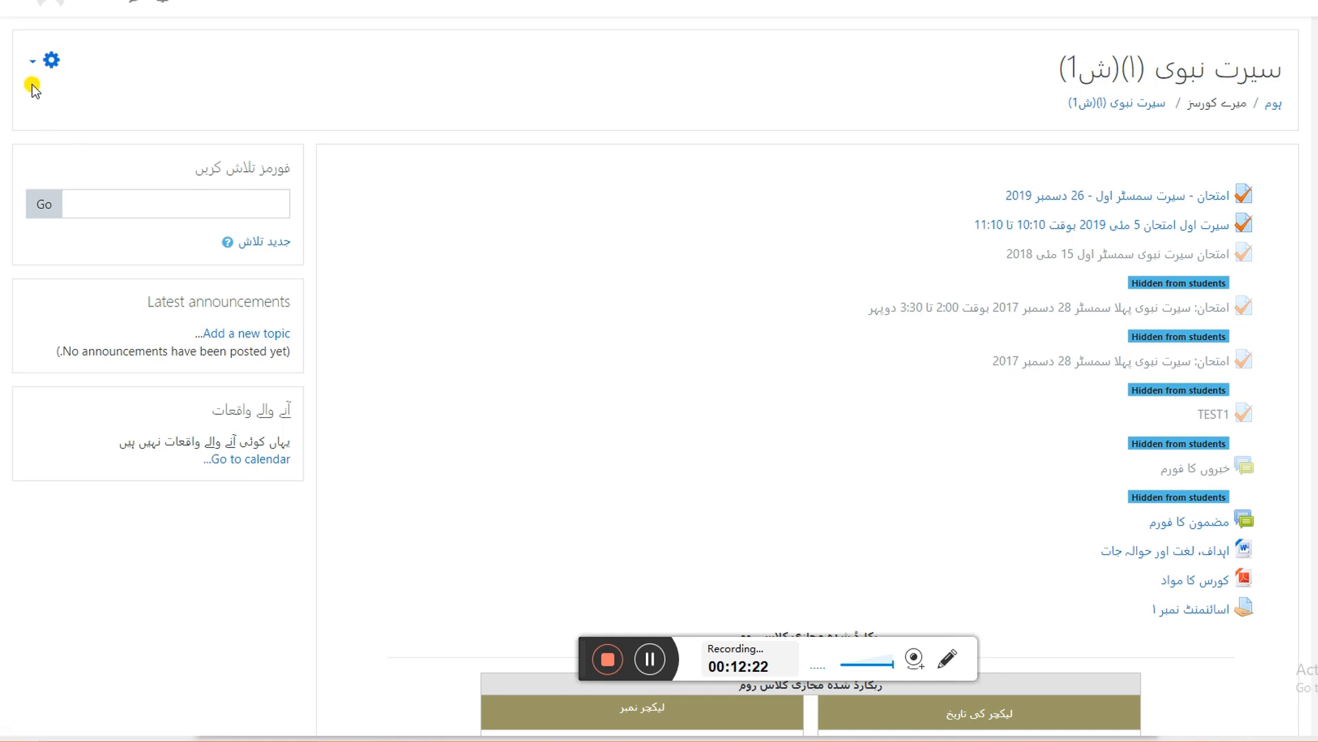
left_click(47, 60)
left_click(390, 90)
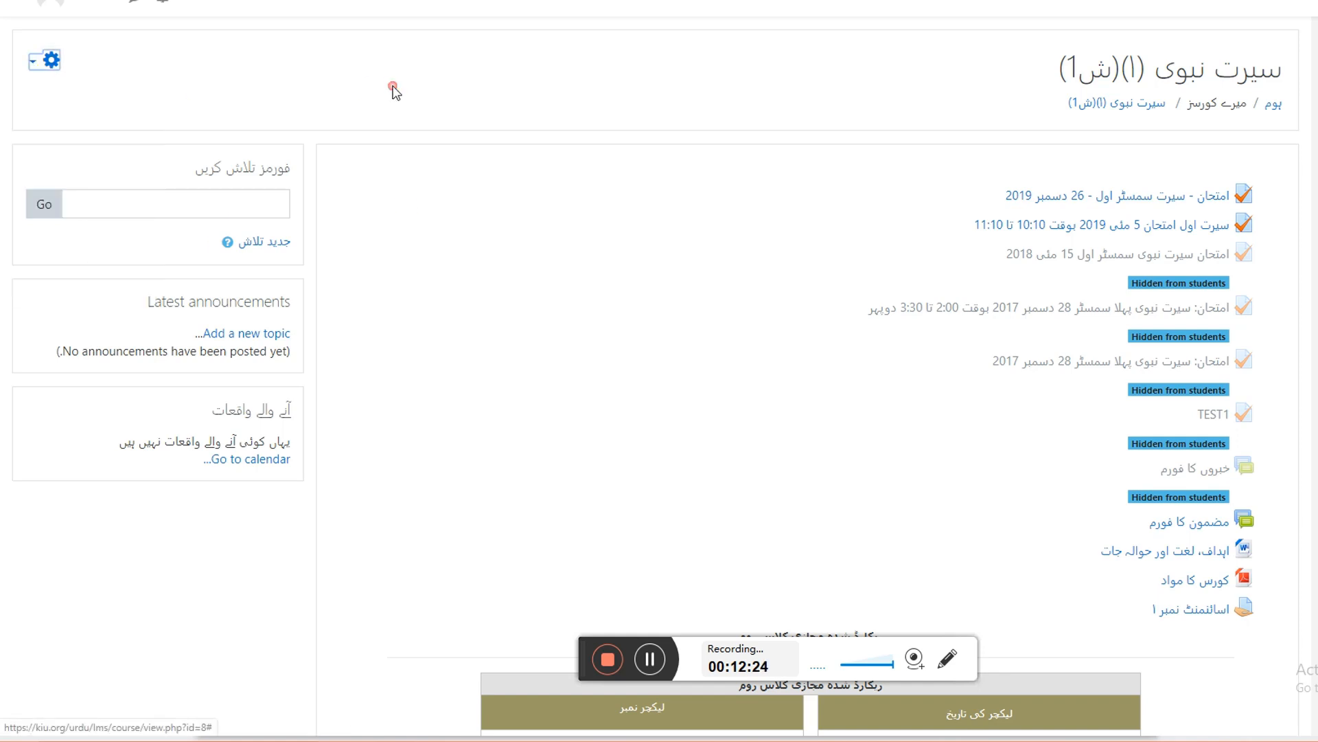
left_click(46, 63)
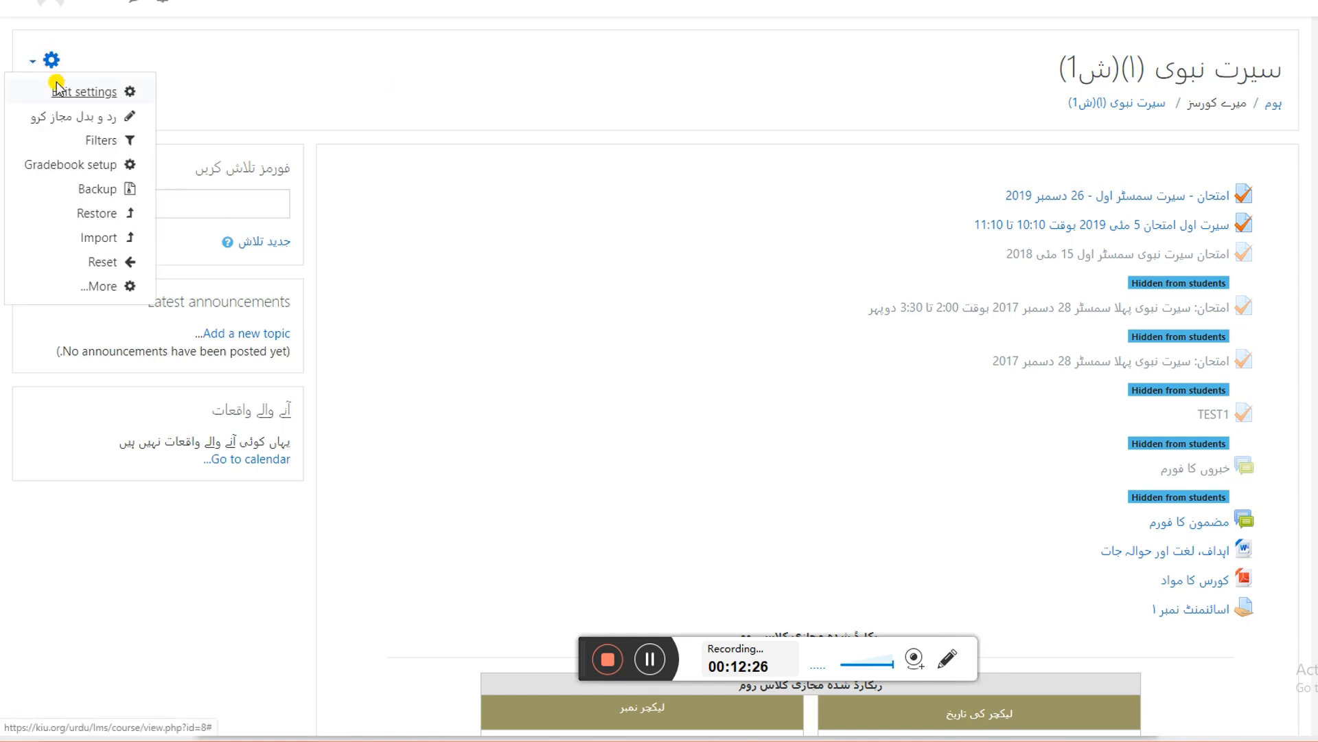
left_click(94, 120)
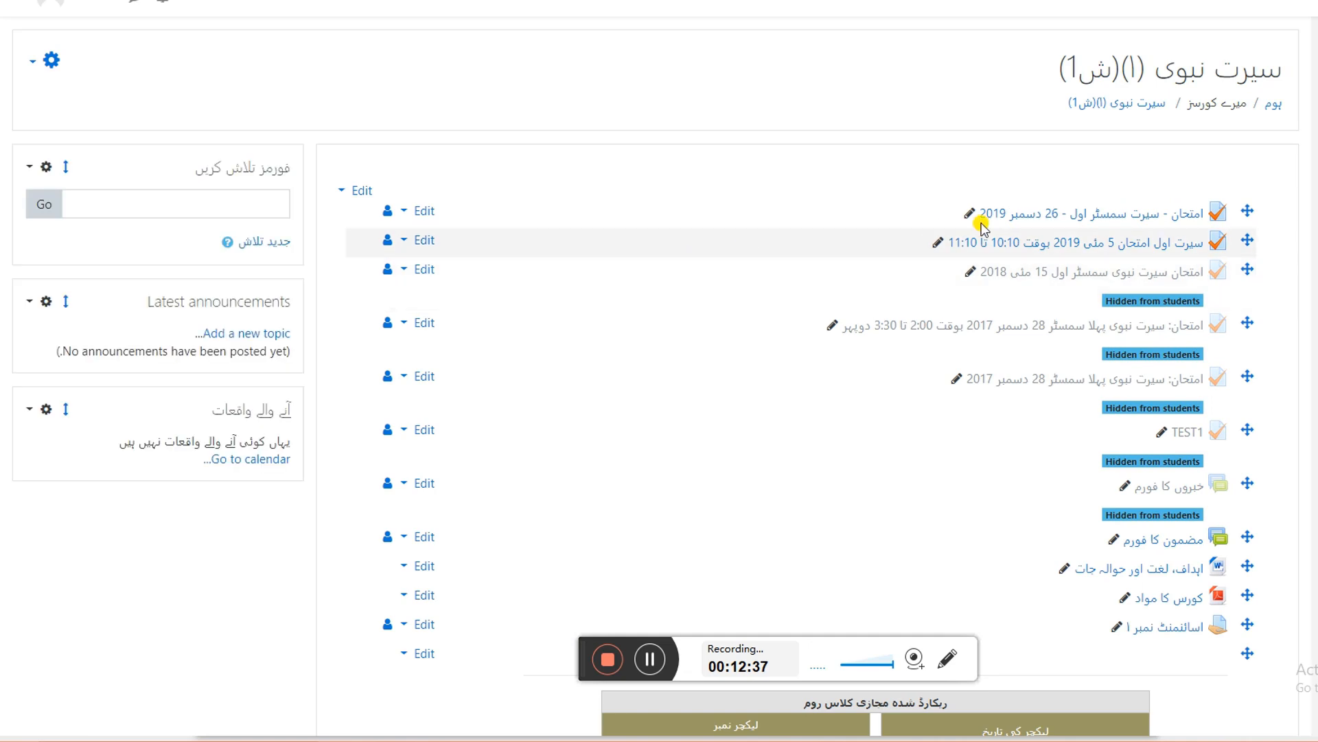
- Open the 26 December 2019 Seerat exam from the course page and bring up its quiz editing page
left_click(1102, 215)
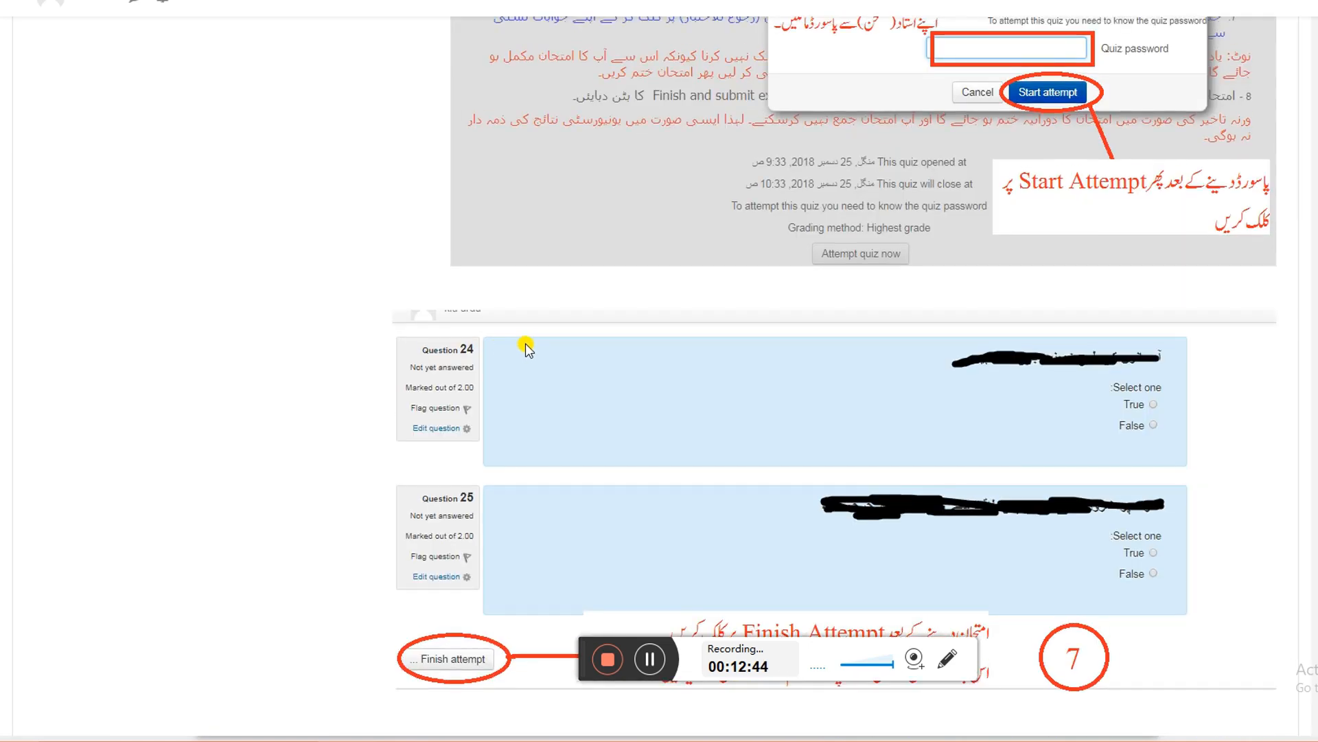
scroll(495, 353, "up", 10)
scroll(485, 360, "up", 2)
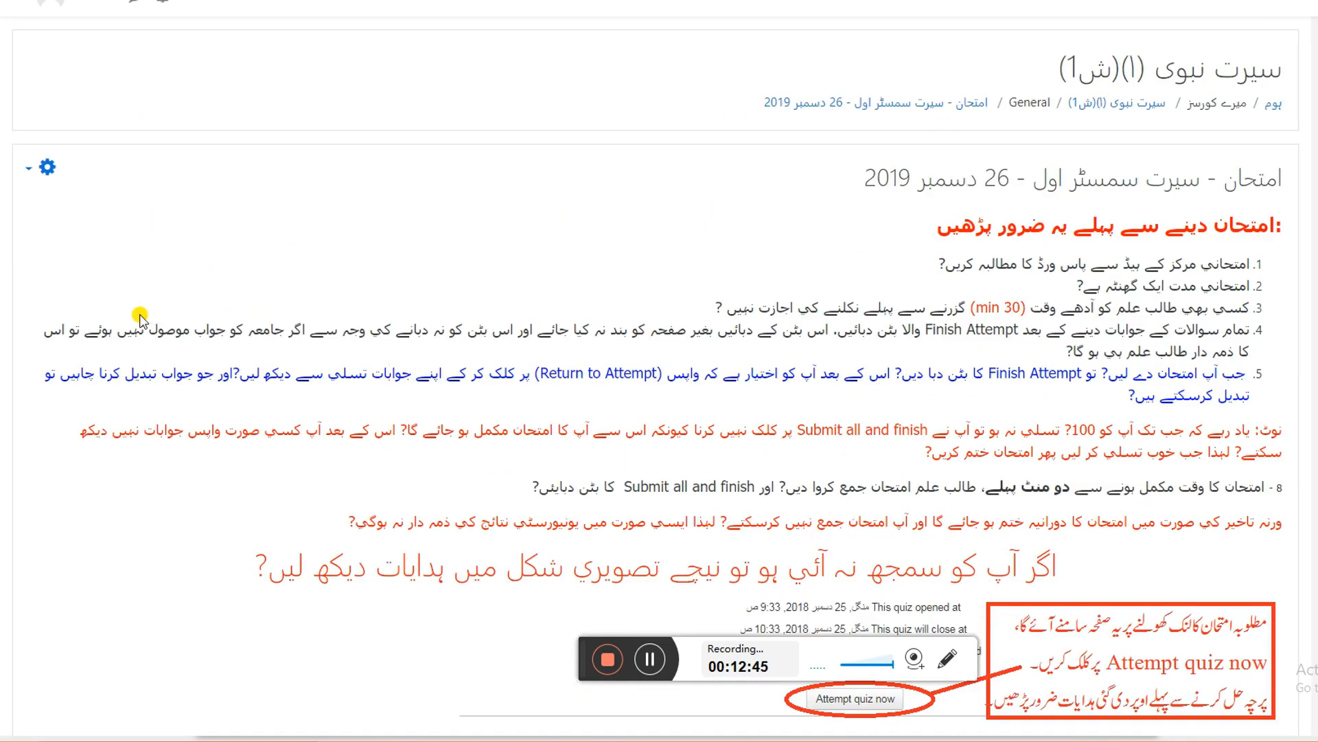
left_click(29, 173)
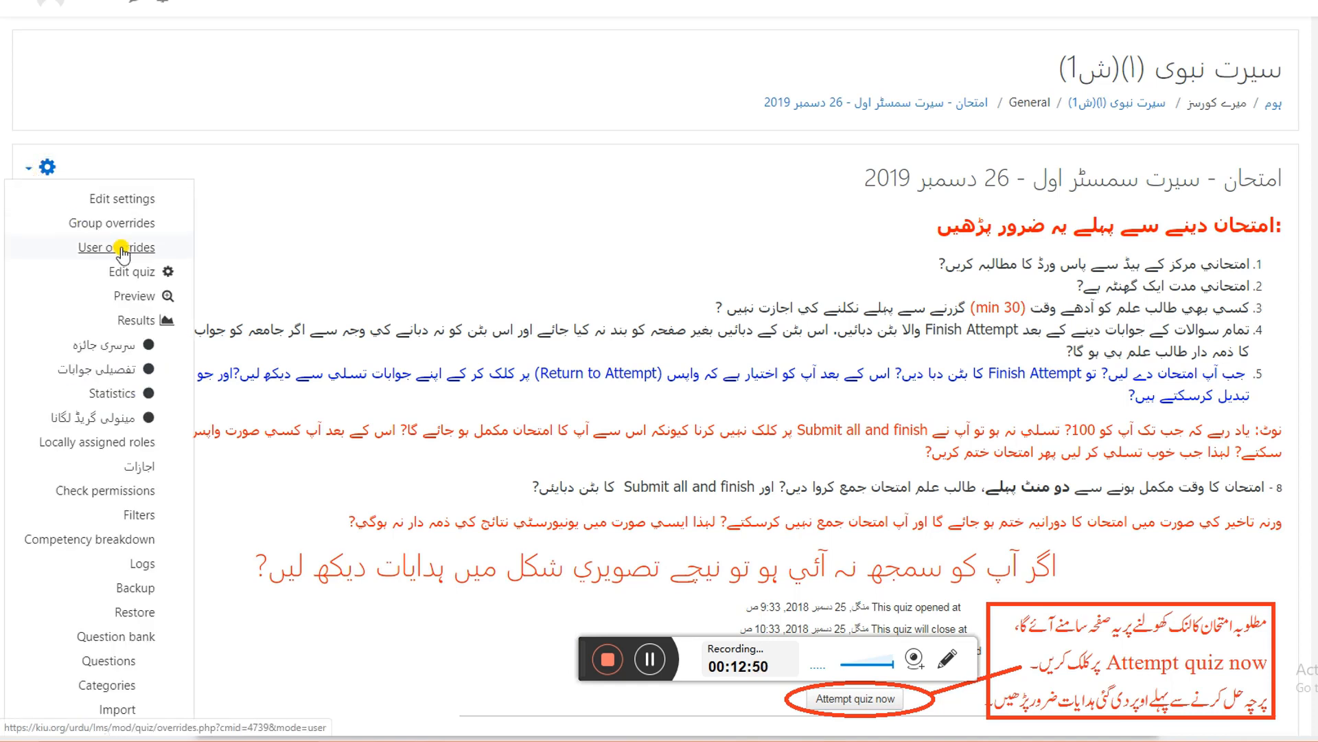
left_click(138, 273)
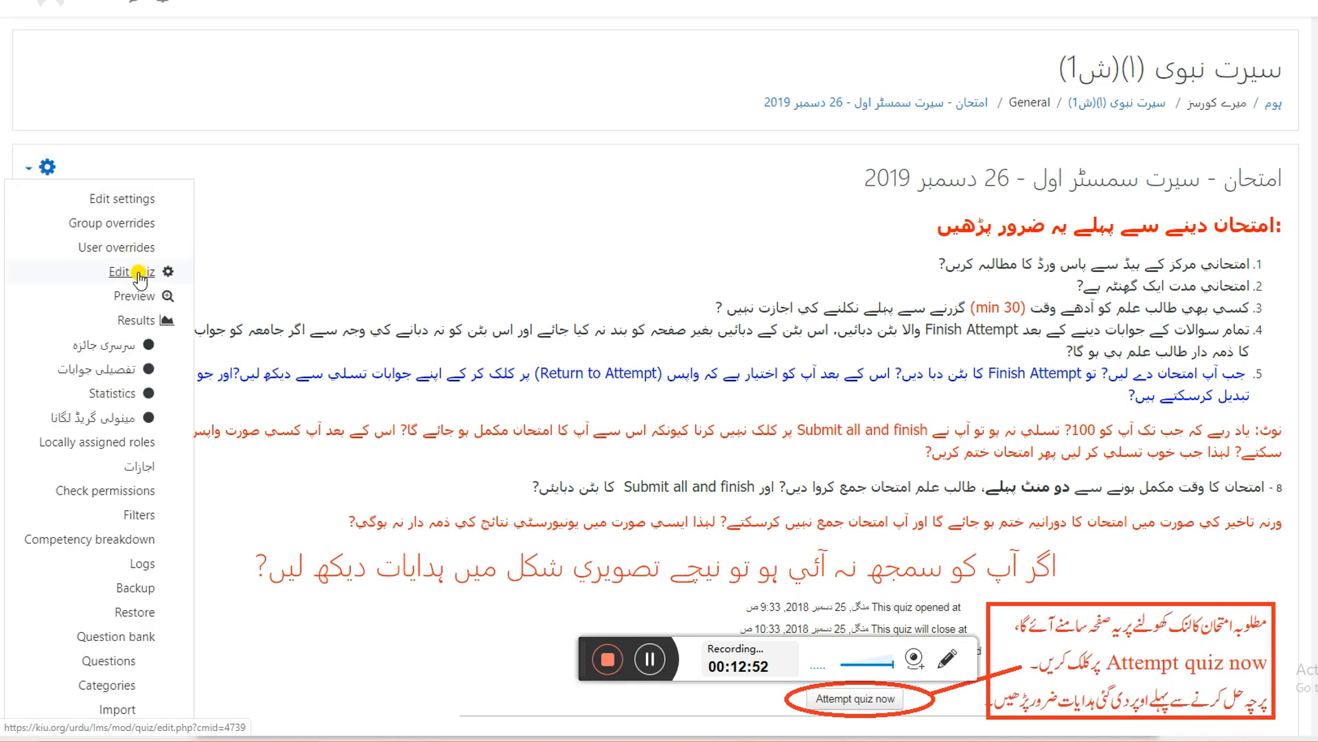
left_click(41, 168)
left_click(41, 168)
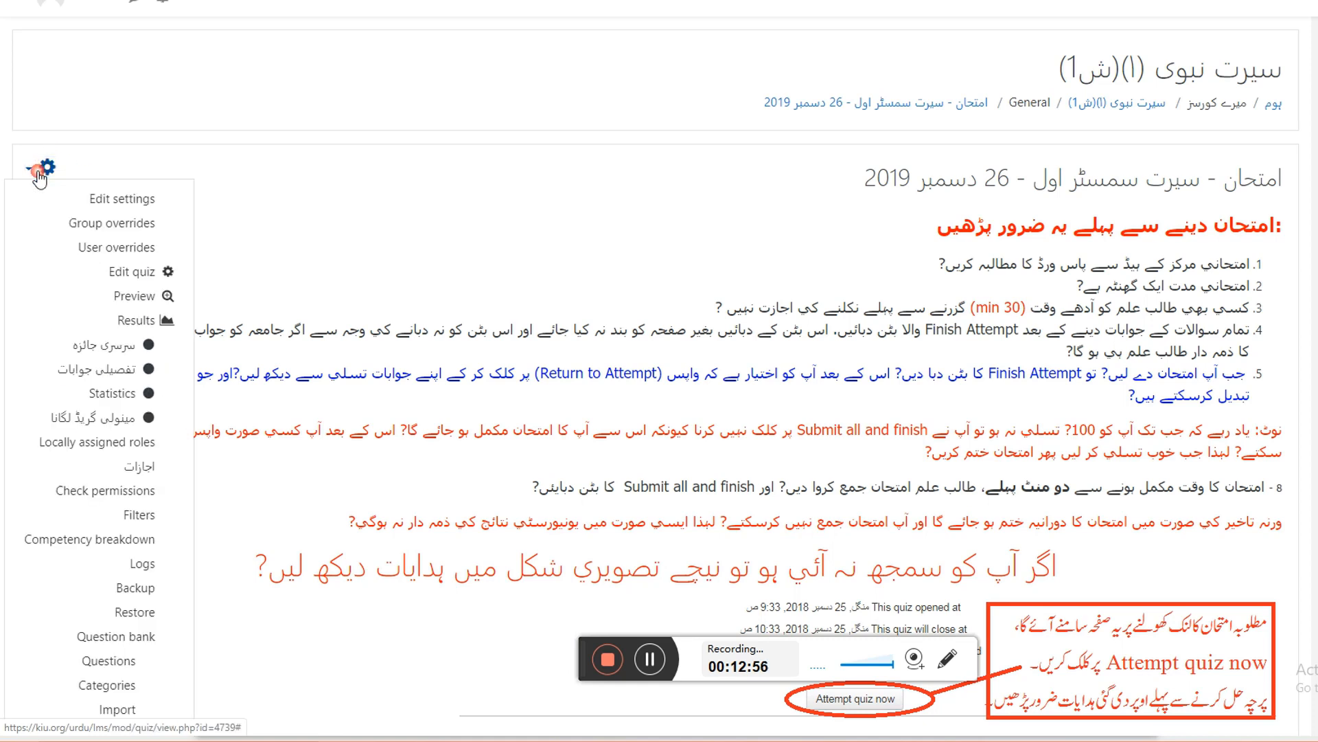
left_click(131, 274)
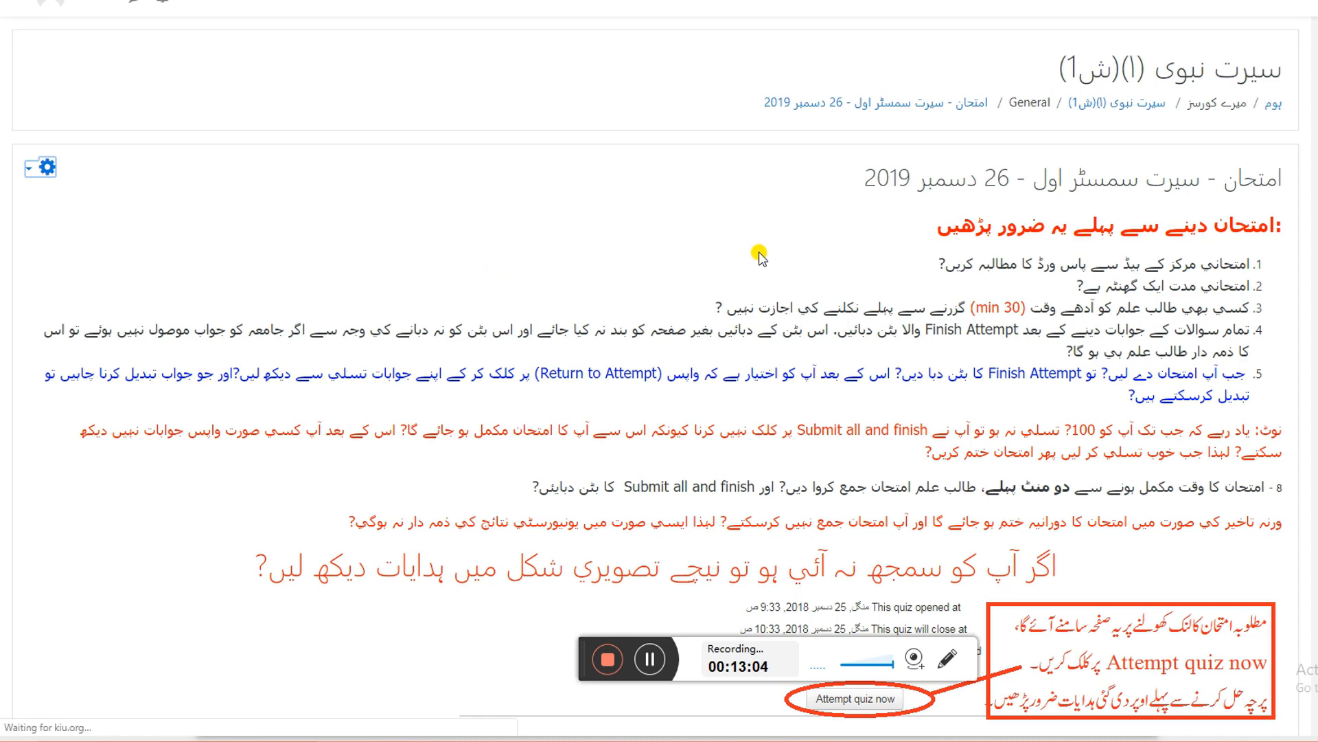
- Examine the exam's question list and the options for adding another question after the last True/False question
scroll(824, 323, "down", 1)
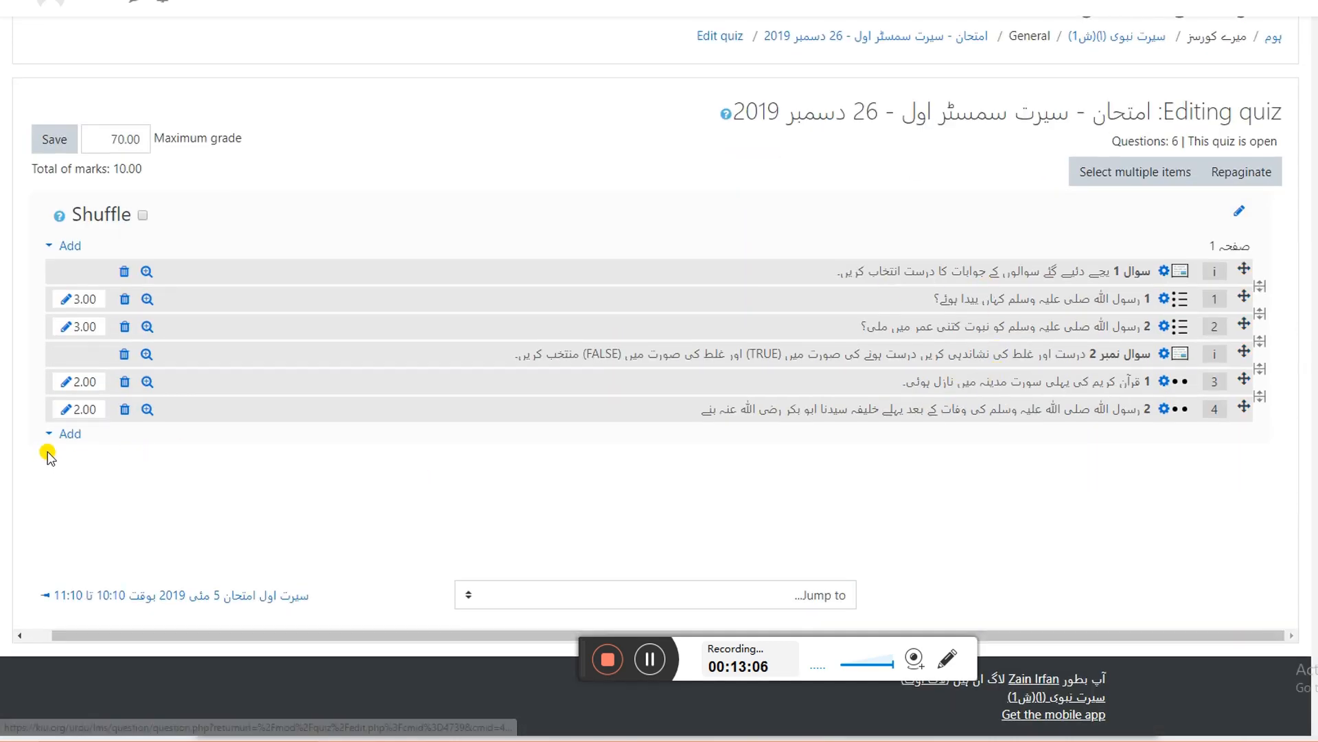
left_click(69, 433)
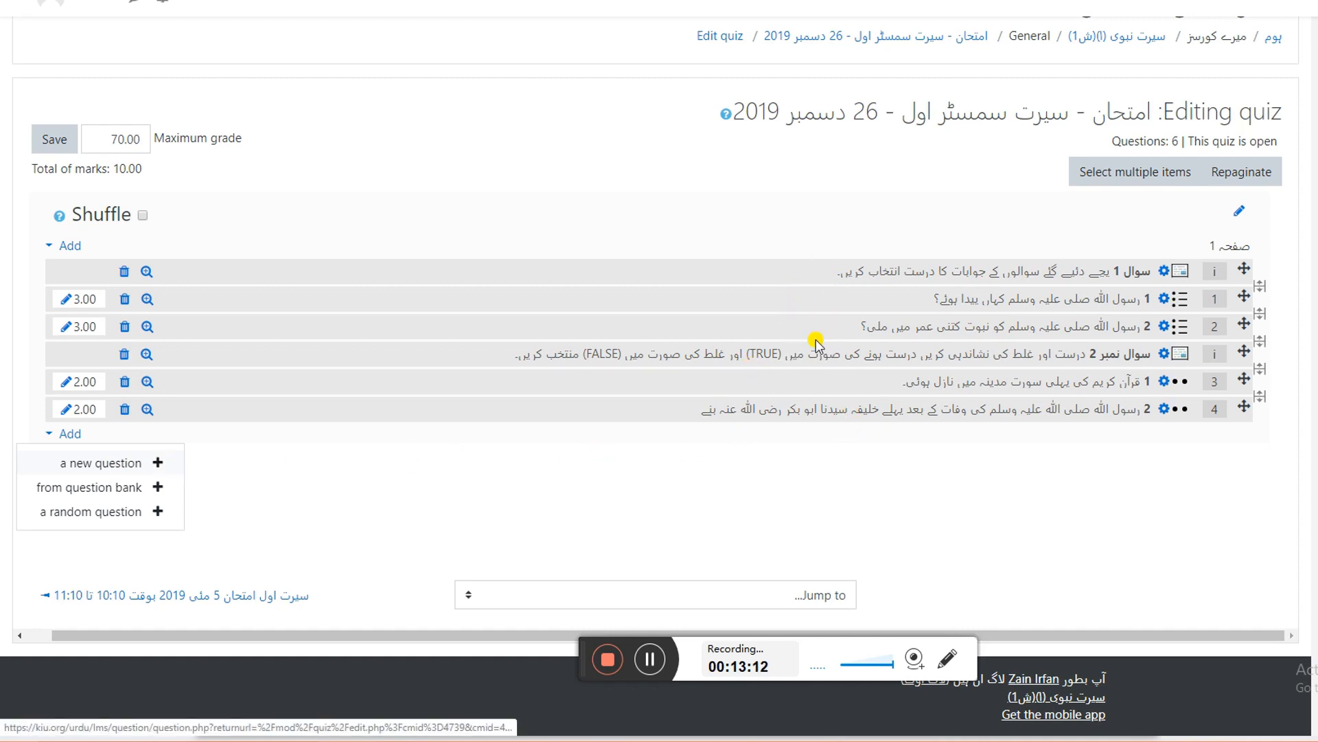
left_click(699, 458)
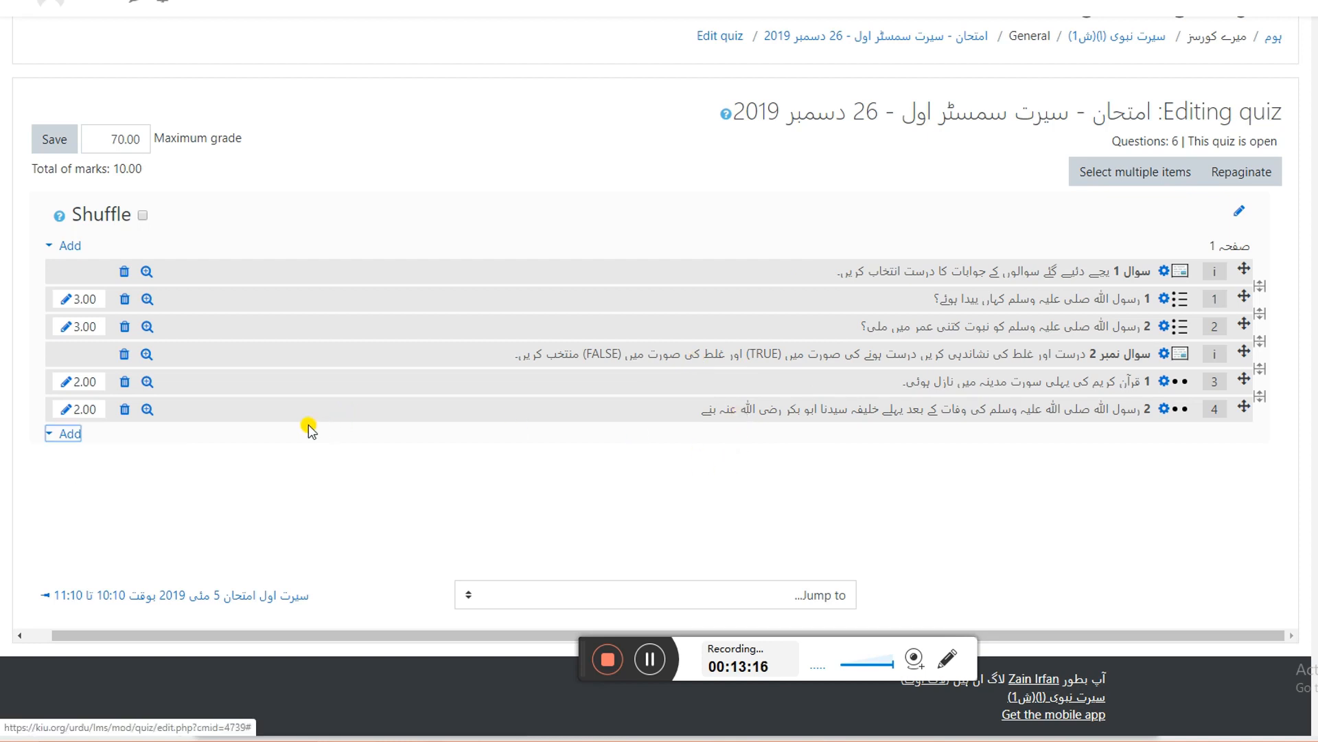